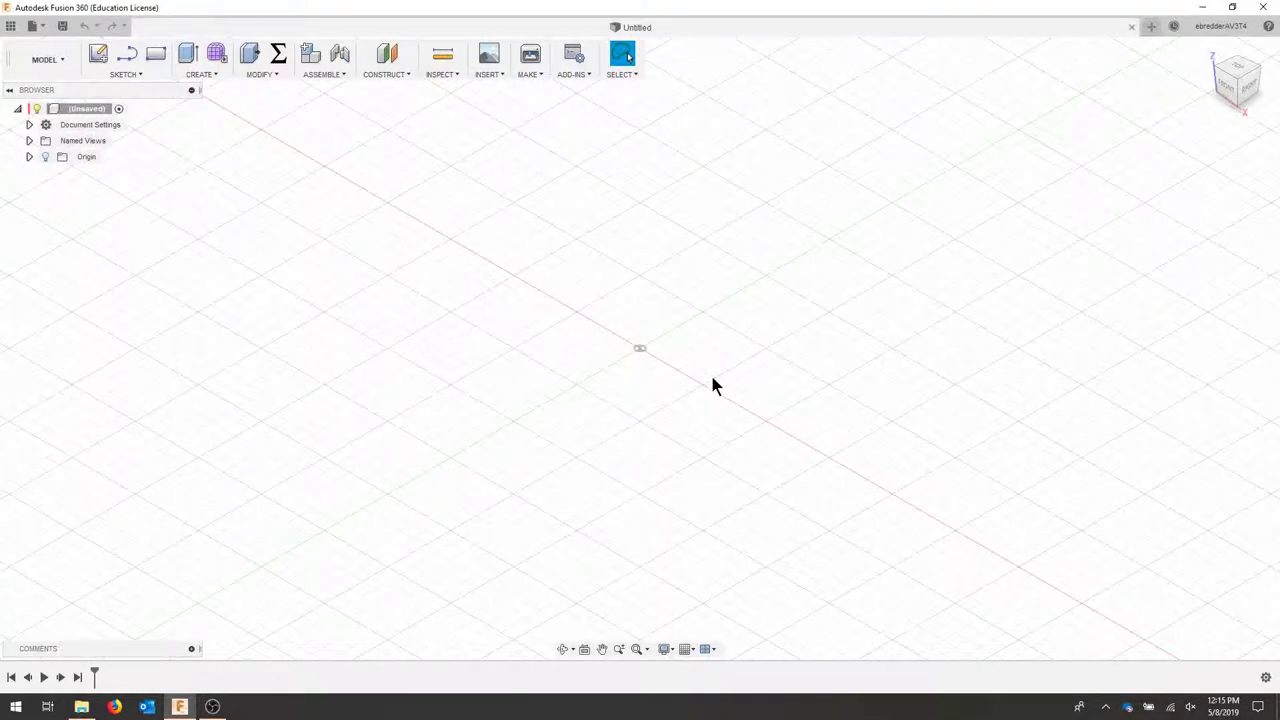
Add a new component under the root component and rename it 'housing'.
{"action": "right_click", "coordinate": [83, 112]}
{"action": "left_click", "coordinate": [117, 119]}
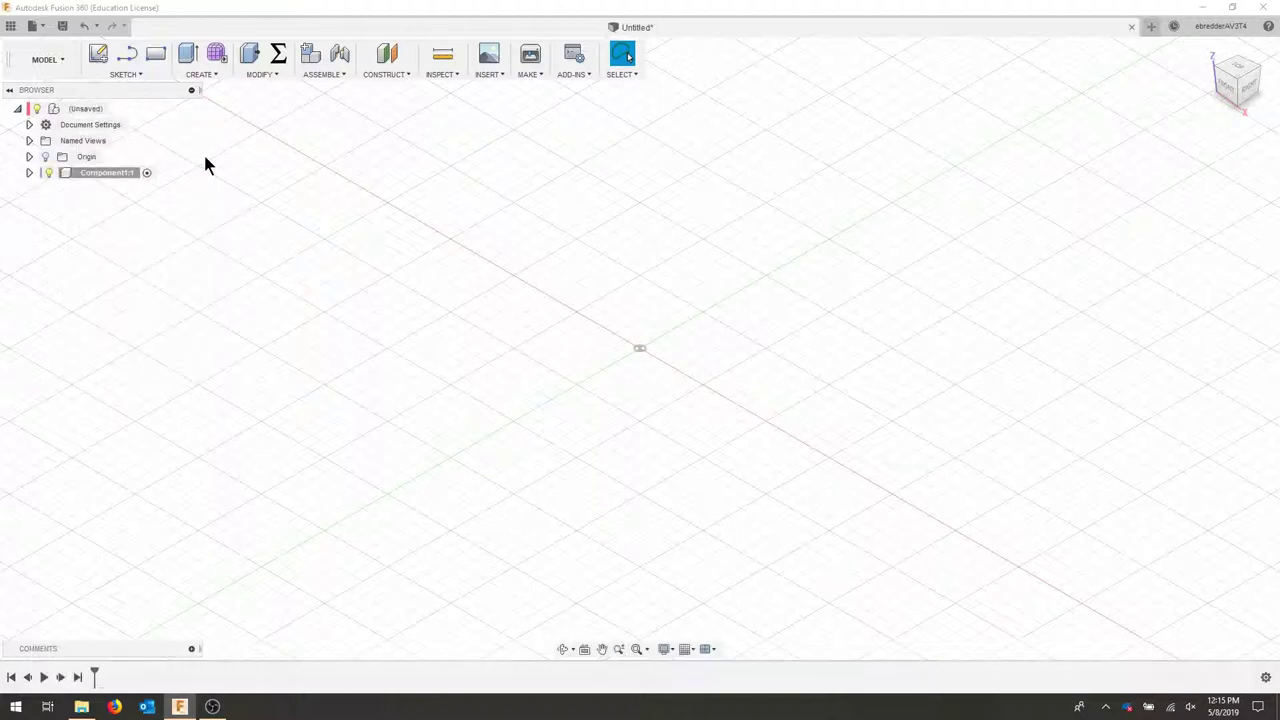
{"action": "double_click", "coordinate": [126, 177]}
{"action": "type", "text": "housing"}
{"action": "key", "text": "Return"}
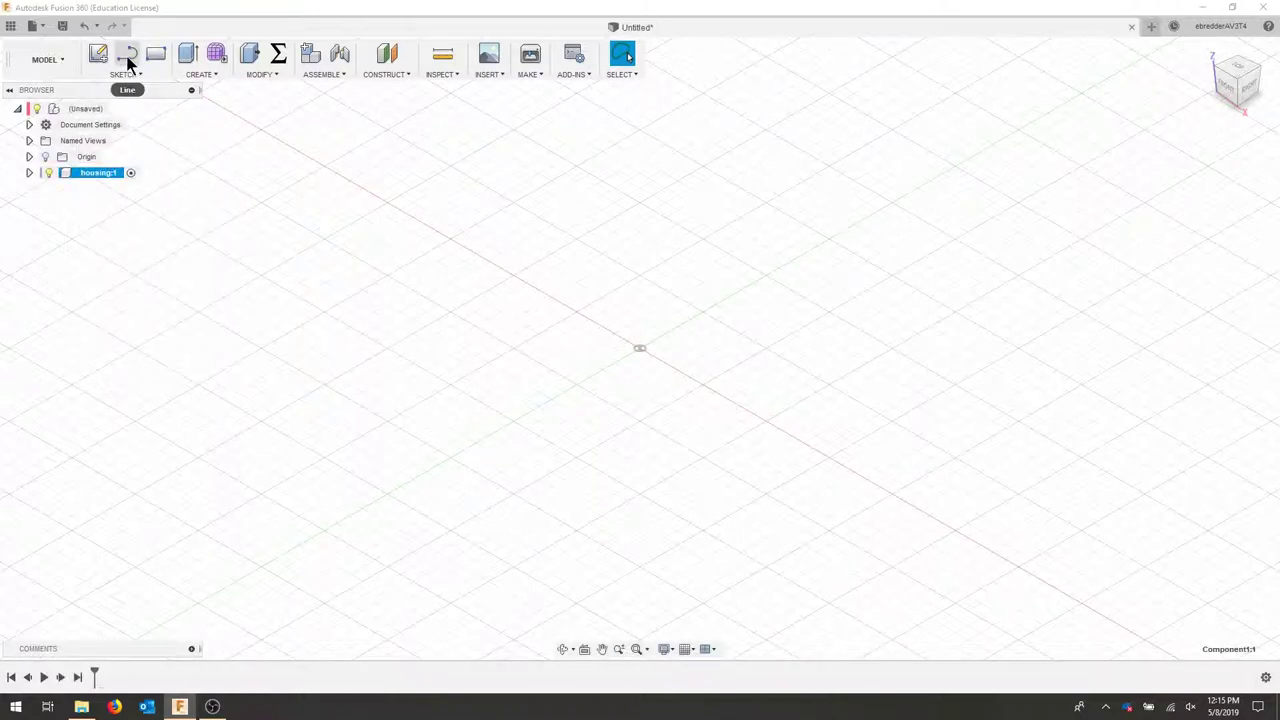
On the XY plane, sketch a vertical line up from the origin and a horizontal top line.
{"action": "left_click", "coordinate": [128, 58]}
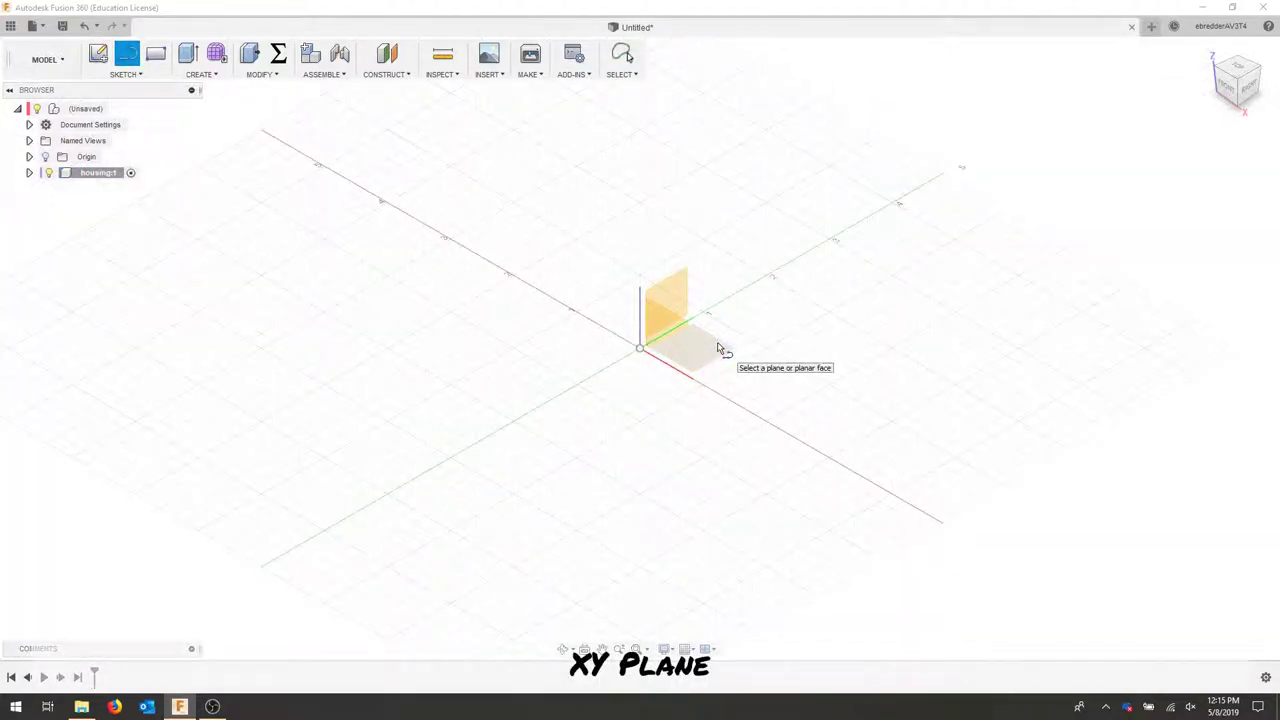
{"action": "left_click", "coordinate": [29, 157]}
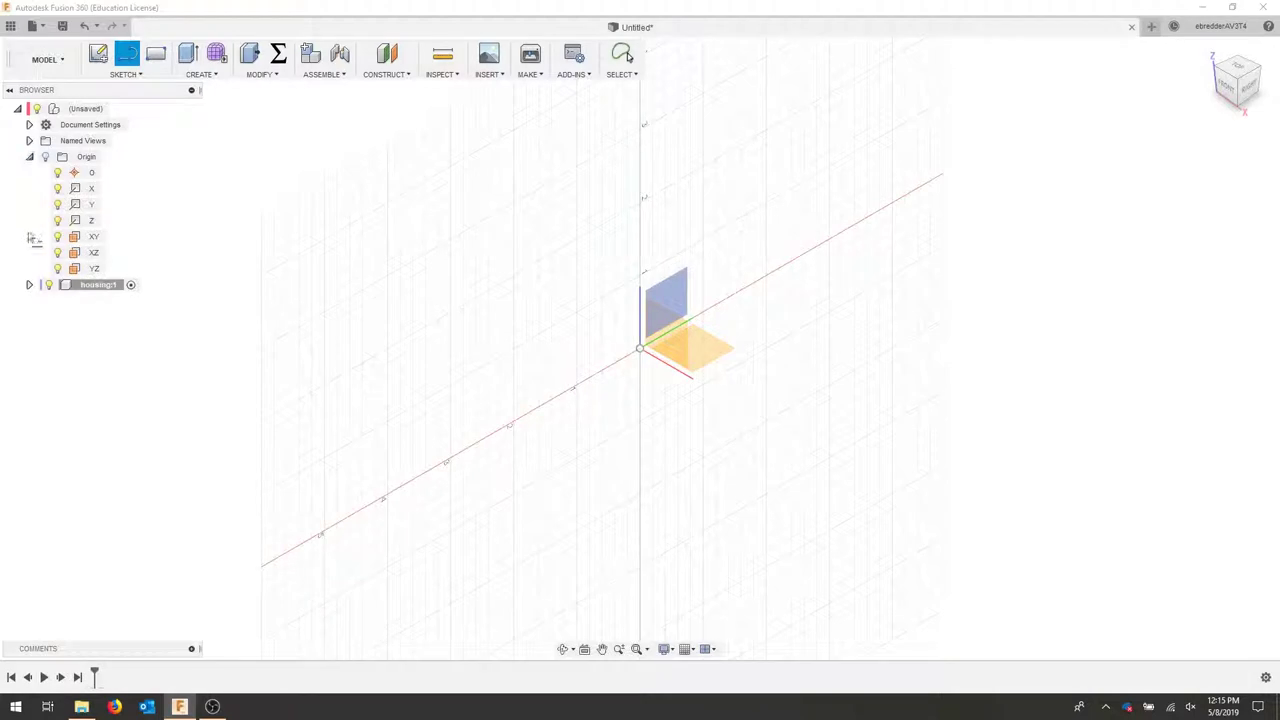
{"action": "left_click", "coordinate": [90, 238]}
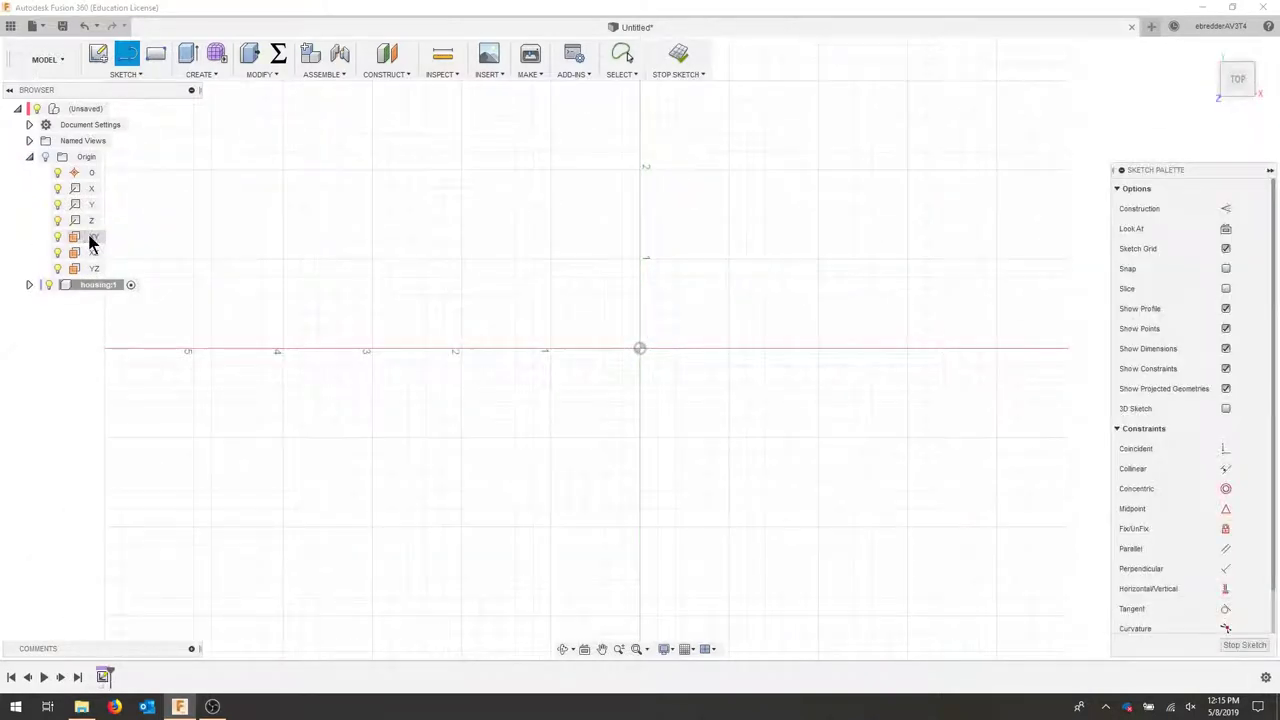
{"action": "left_click", "coordinate": [640, 348]}
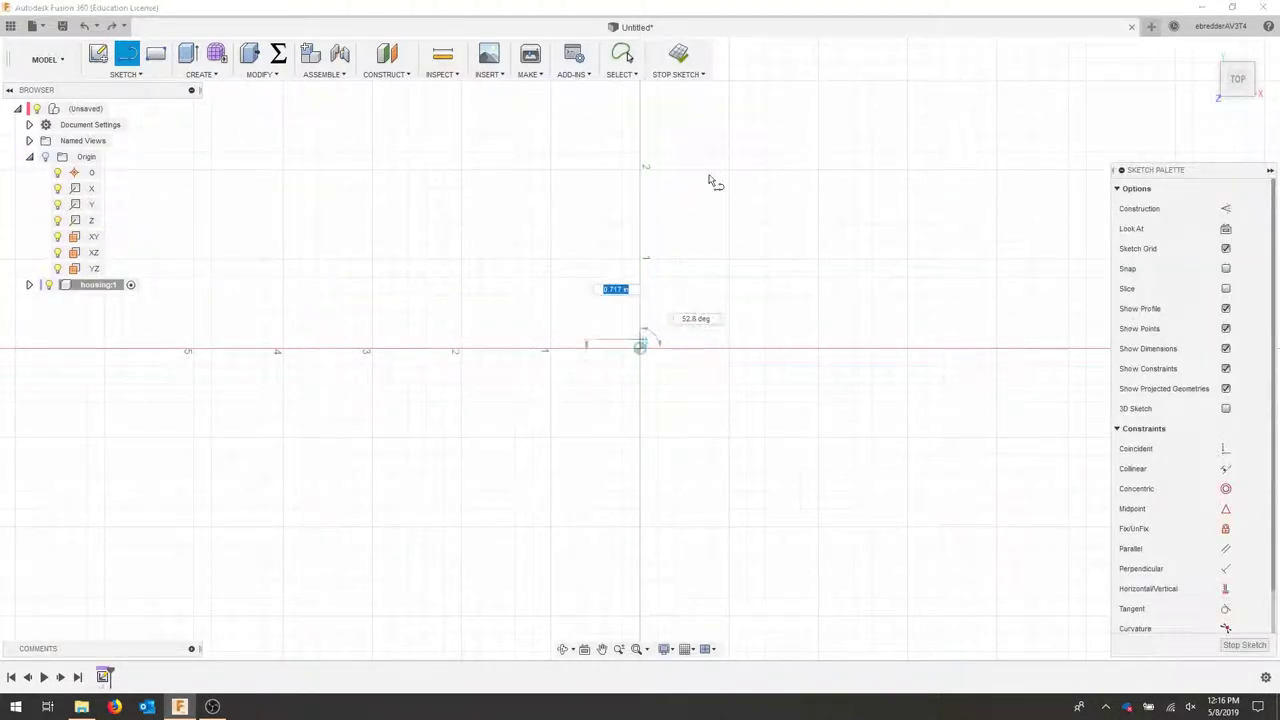
{"action": "left_click", "coordinate": [641, 216]}
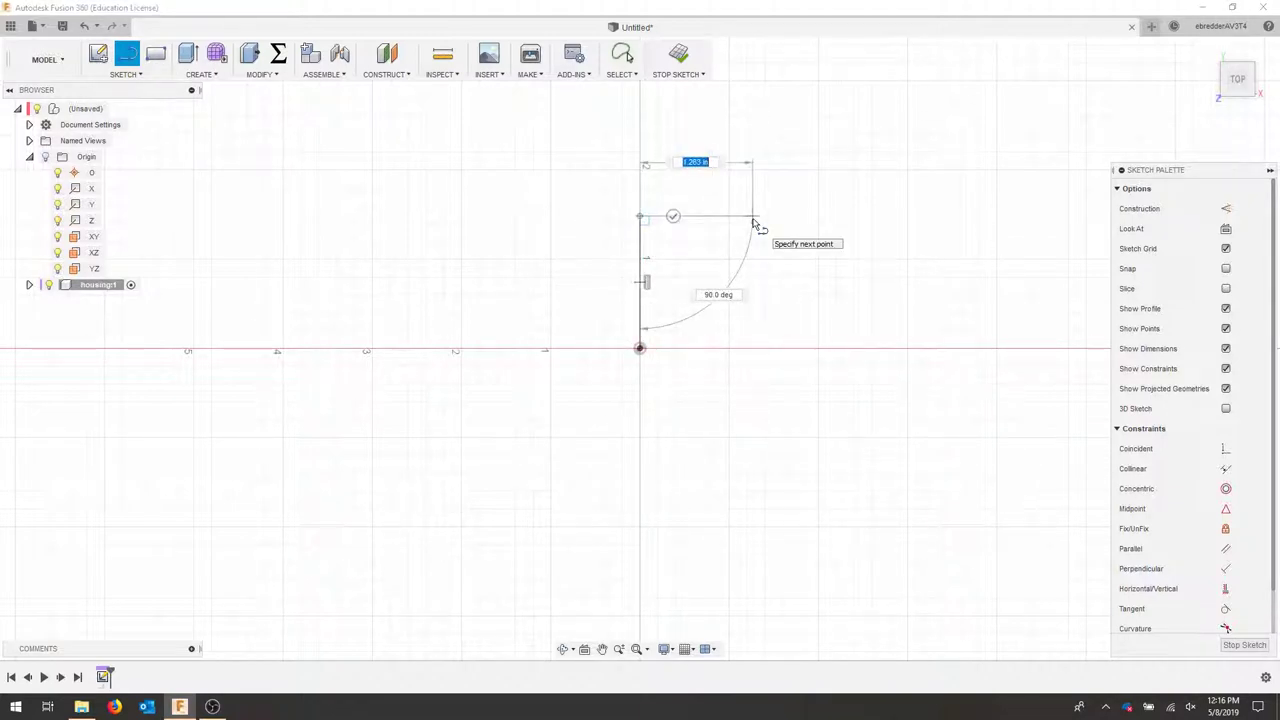
{"action": "left_click", "coordinate": [753, 217]}
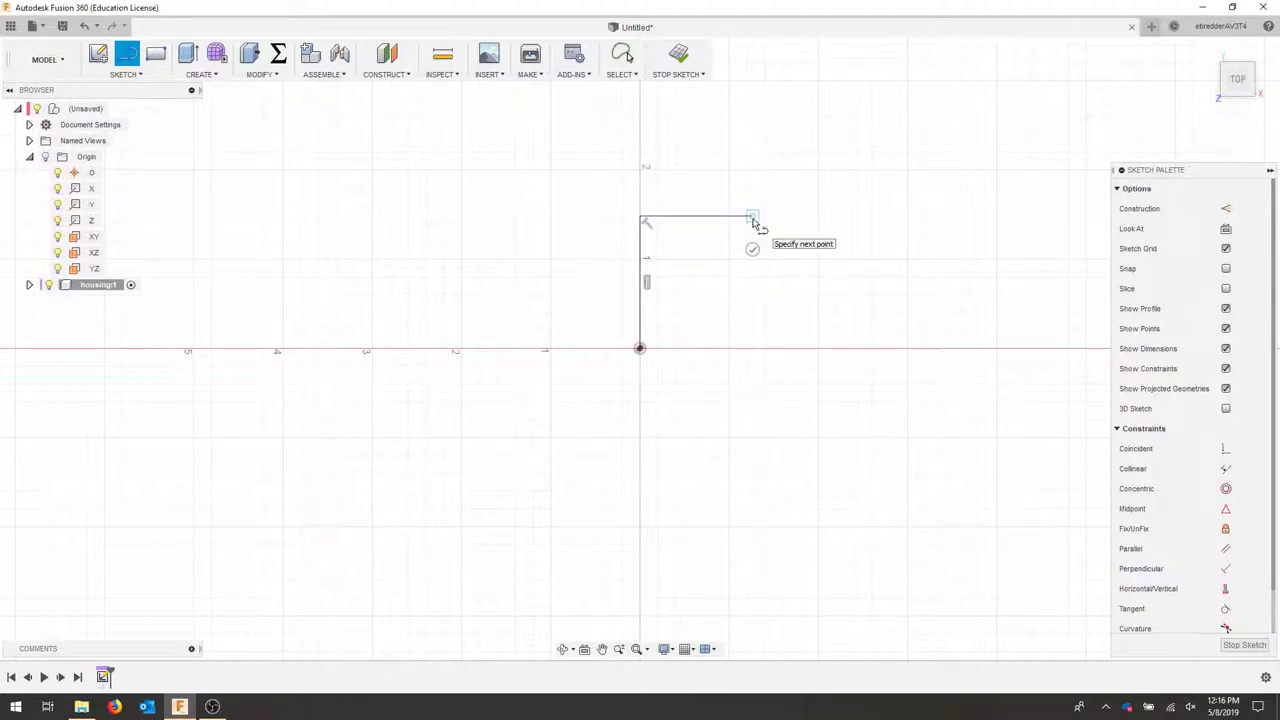
{"action": "key", "text": "Escape"}
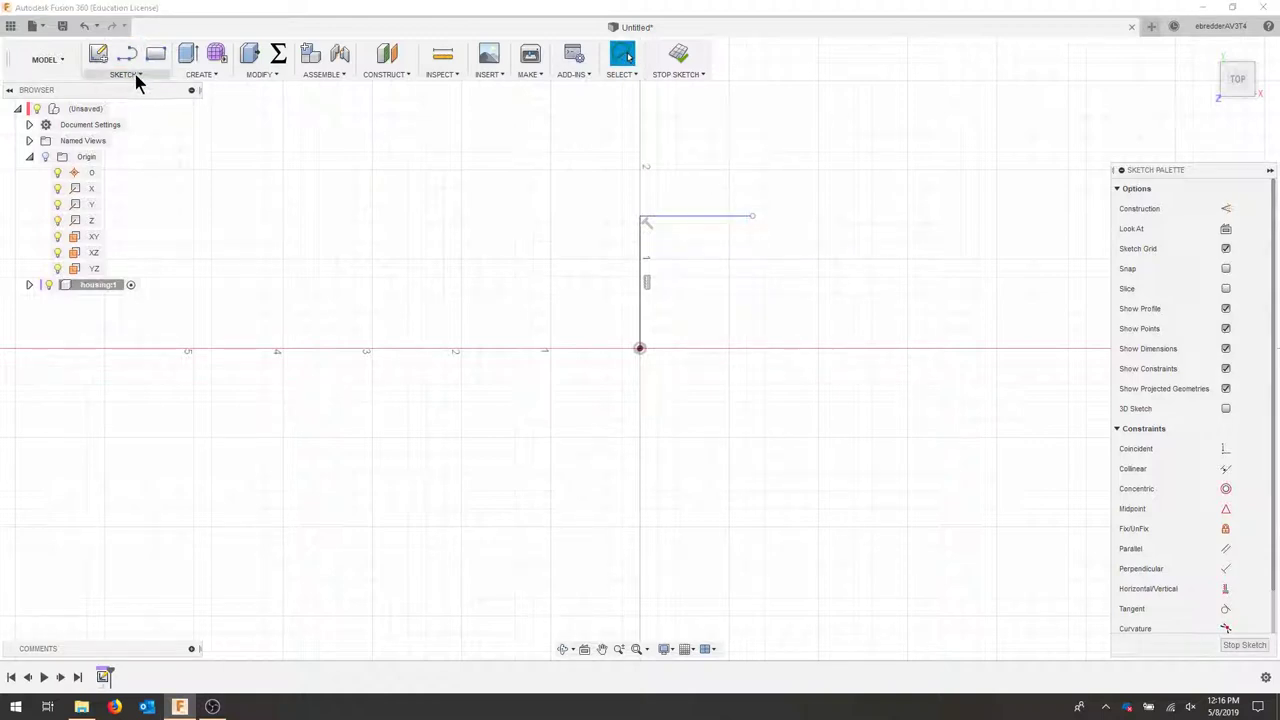
Draw a center-point arc centred on the origin, from the x-axis up to the top line's end.
{"action": "left_click", "coordinate": [137, 76]}
{"action": "mouse_move", "coordinate": [151, 150]}
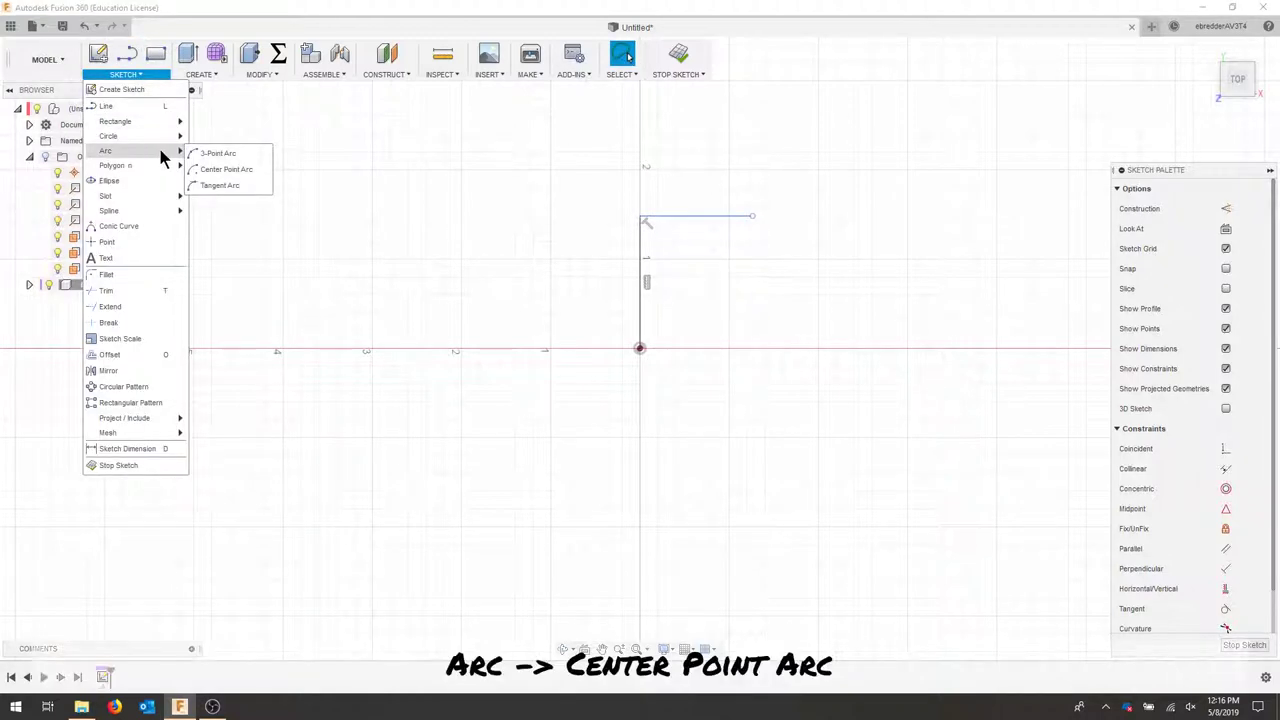
{"action": "left_click", "coordinate": [222, 169]}
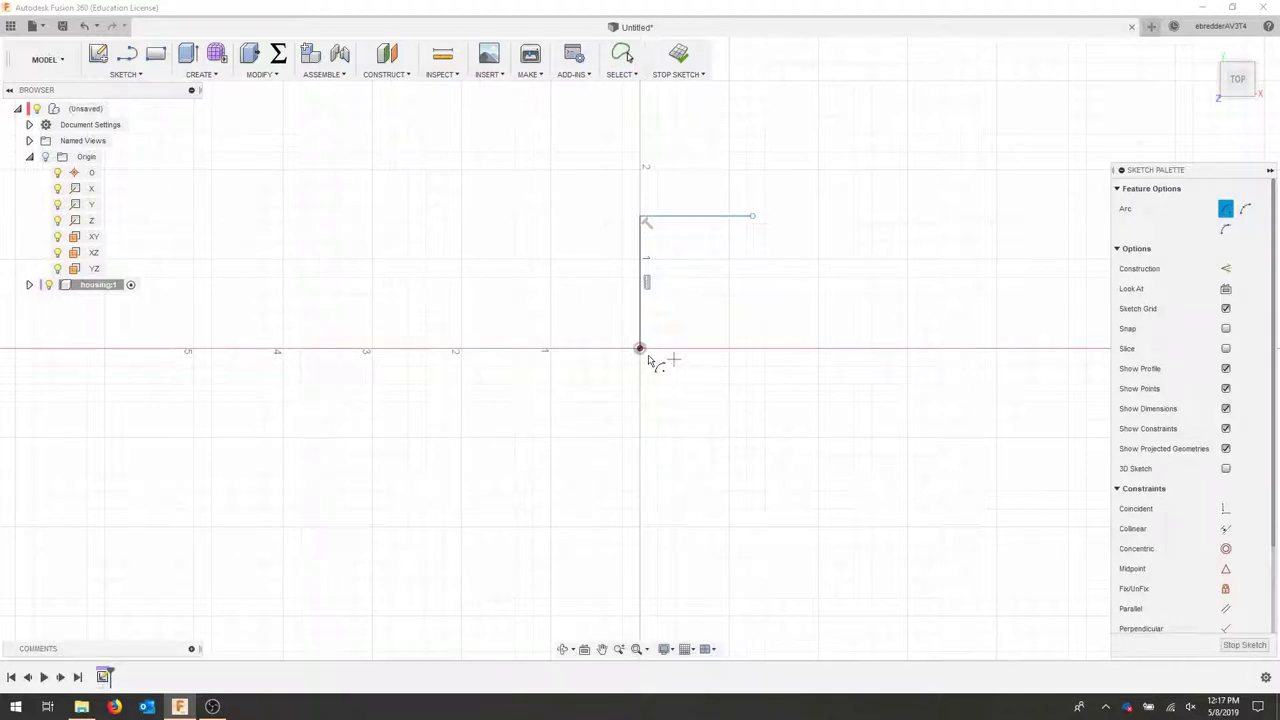
{"action": "left_click", "coordinate": [641, 349]}
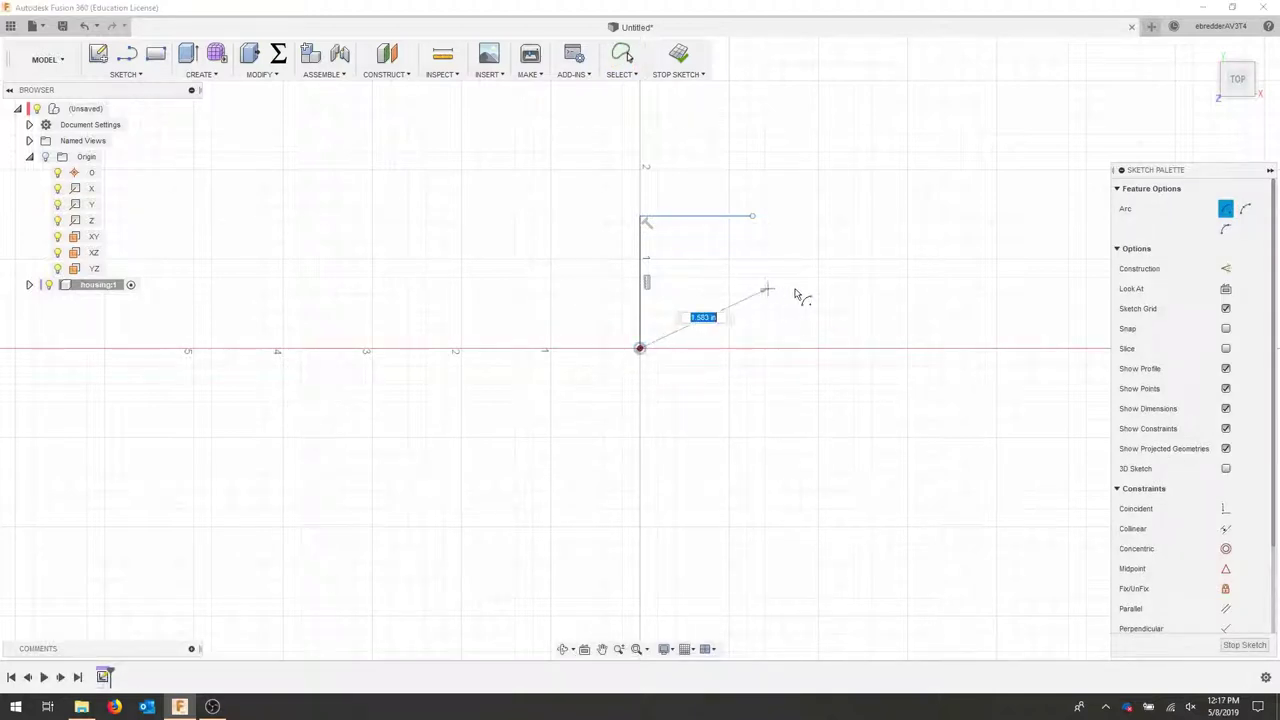
{"action": "left_click", "coordinate": [869, 350]}
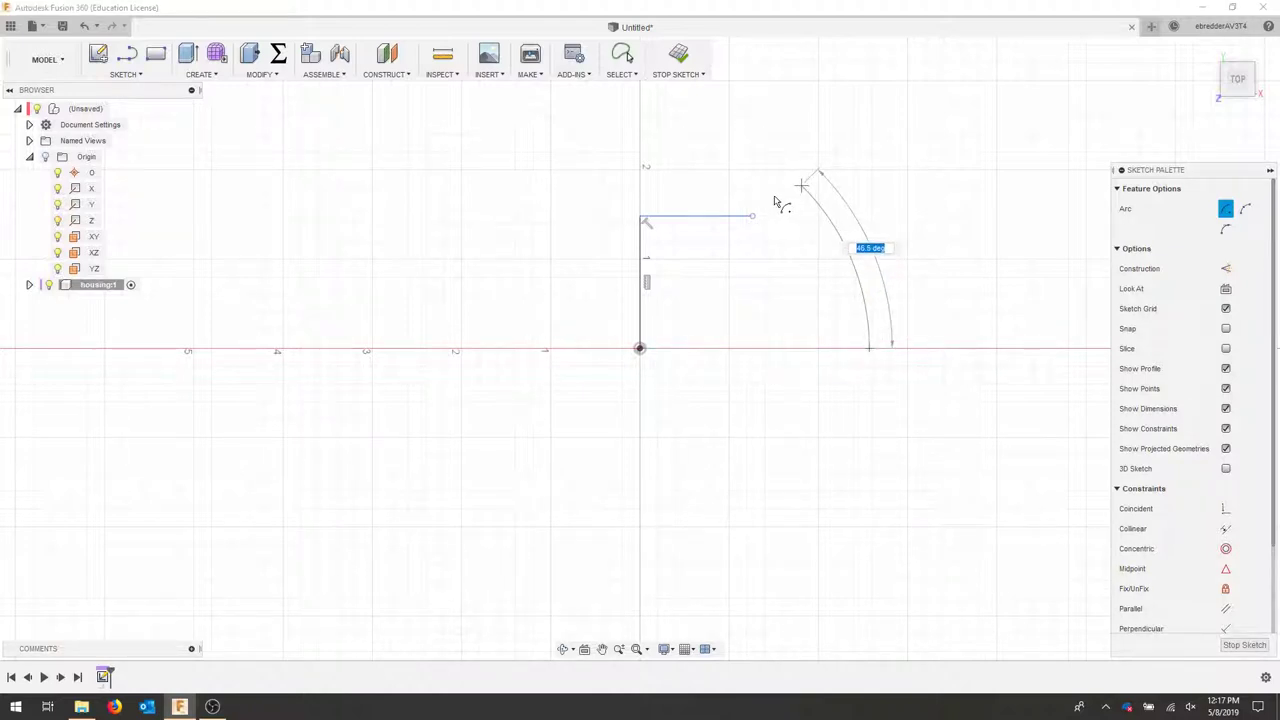
{"action": "left_click", "coordinate": [776, 200]}
Dimension the arc radius to 2.
{"action": "key", "text": "d"}
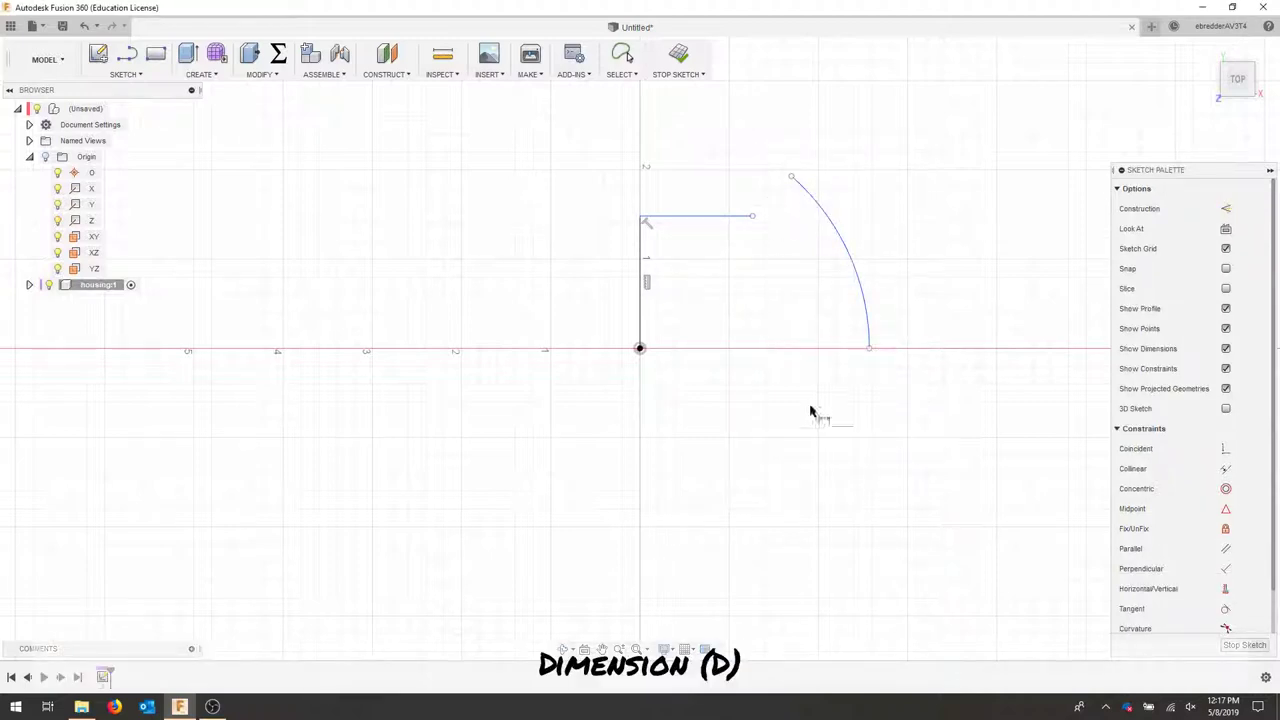
{"action": "left_click", "coordinate": [858, 274]}
{"action": "left_click", "coordinate": [886, 241]}
{"action": "type", "text": "2"}
{"action": "key", "text": "Return"}
{"action": "key", "text": "Escape"}
Make the arc's upper endpoint coincident with the top line's end.
{"action": "scroll", "coordinate": [943, 223], "scroll_direction": "up", "scroll_amount": 5}
{"action": "left_click", "coordinate": [1226, 449]}
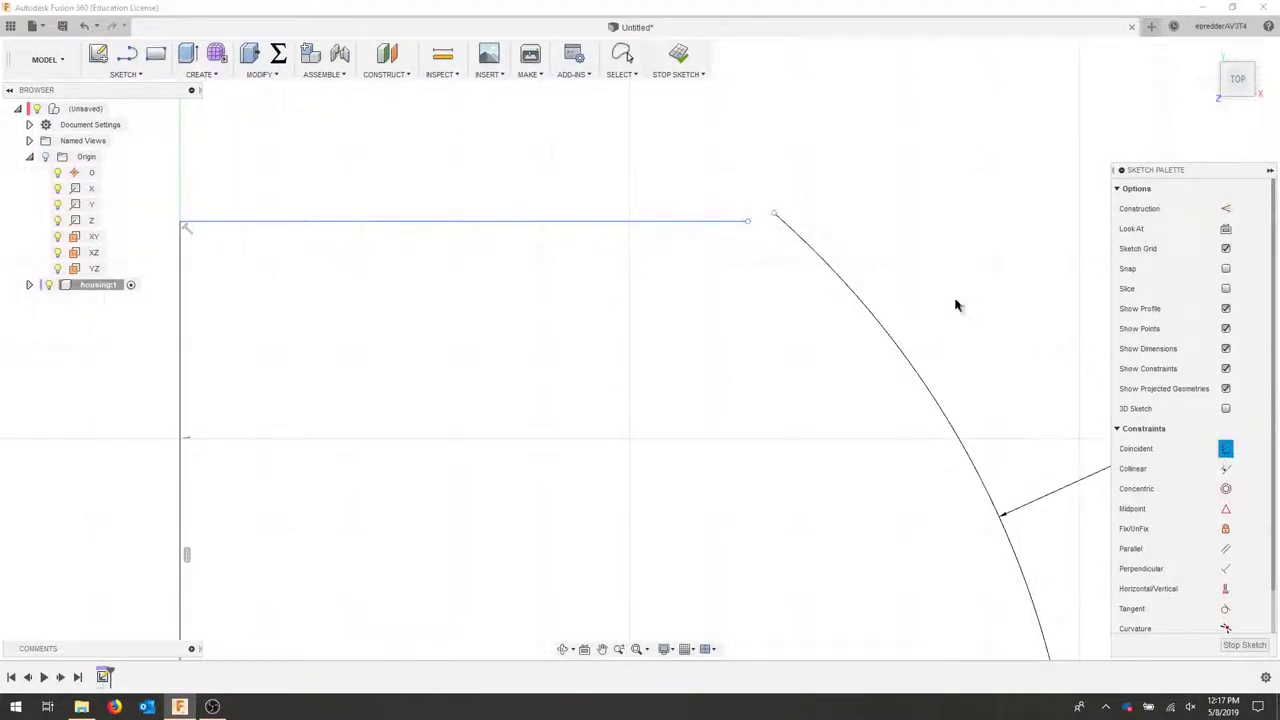
{"action": "left_click", "coordinate": [773, 215]}
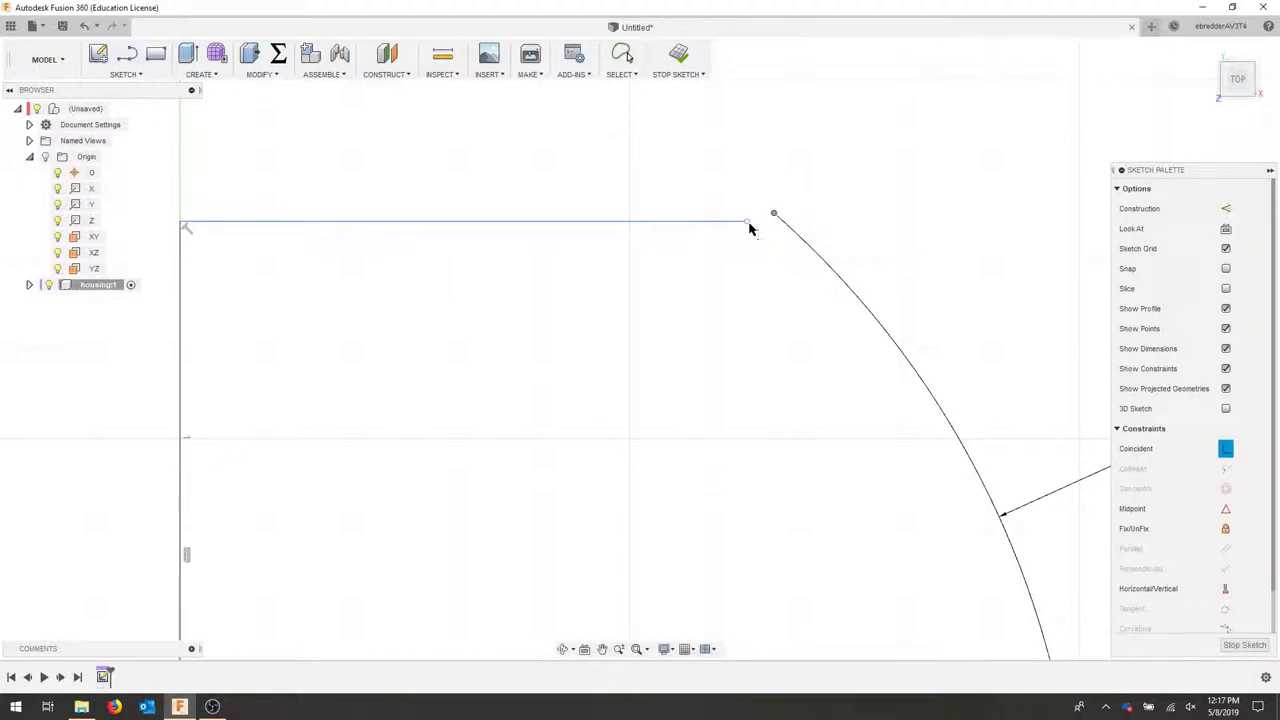
{"action": "left_click", "coordinate": [747, 222]}
{"action": "scroll", "coordinate": [572, 314], "scroll_direction": "down", "scroll_amount": 3}
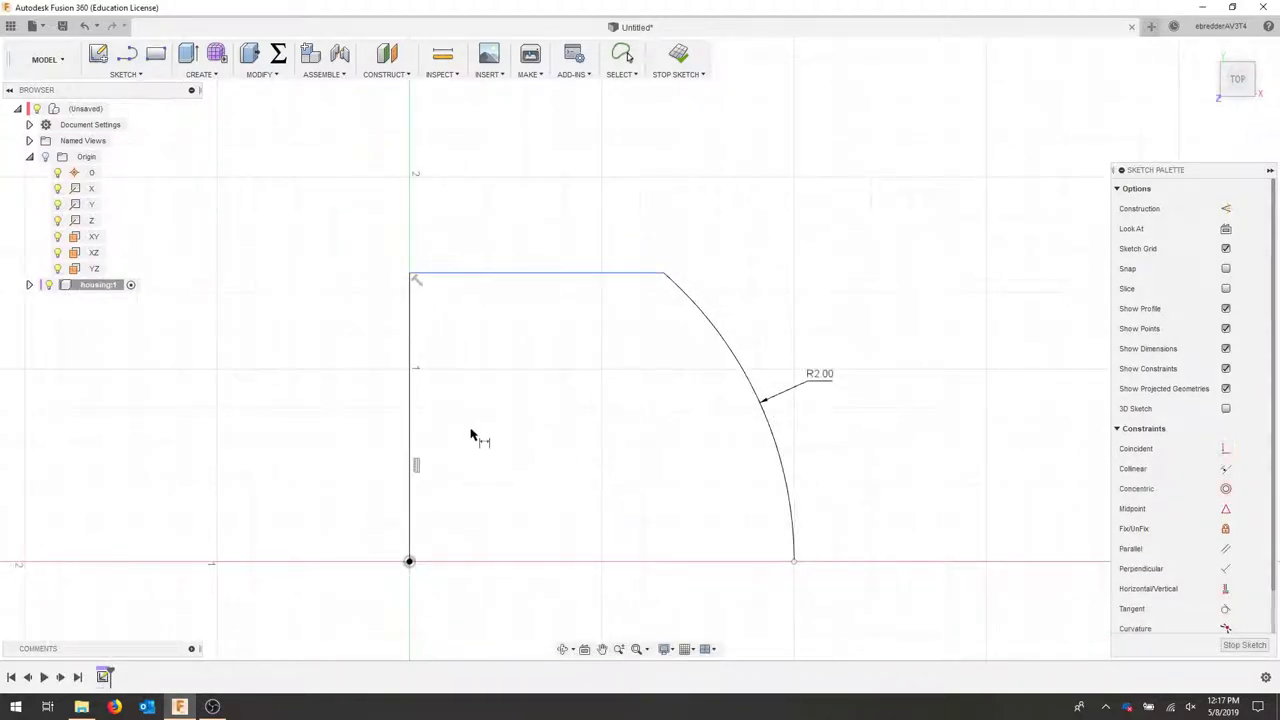
Dimension the vertical line to 1.50.
{"action": "key", "text": "d"}
{"action": "left_click", "coordinate": [411, 401]}
{"action": "left_click", "coordinate": [368, 401]}
{"action": "type", "text": "1.5"}
{"action": "key", "text": "Return"}
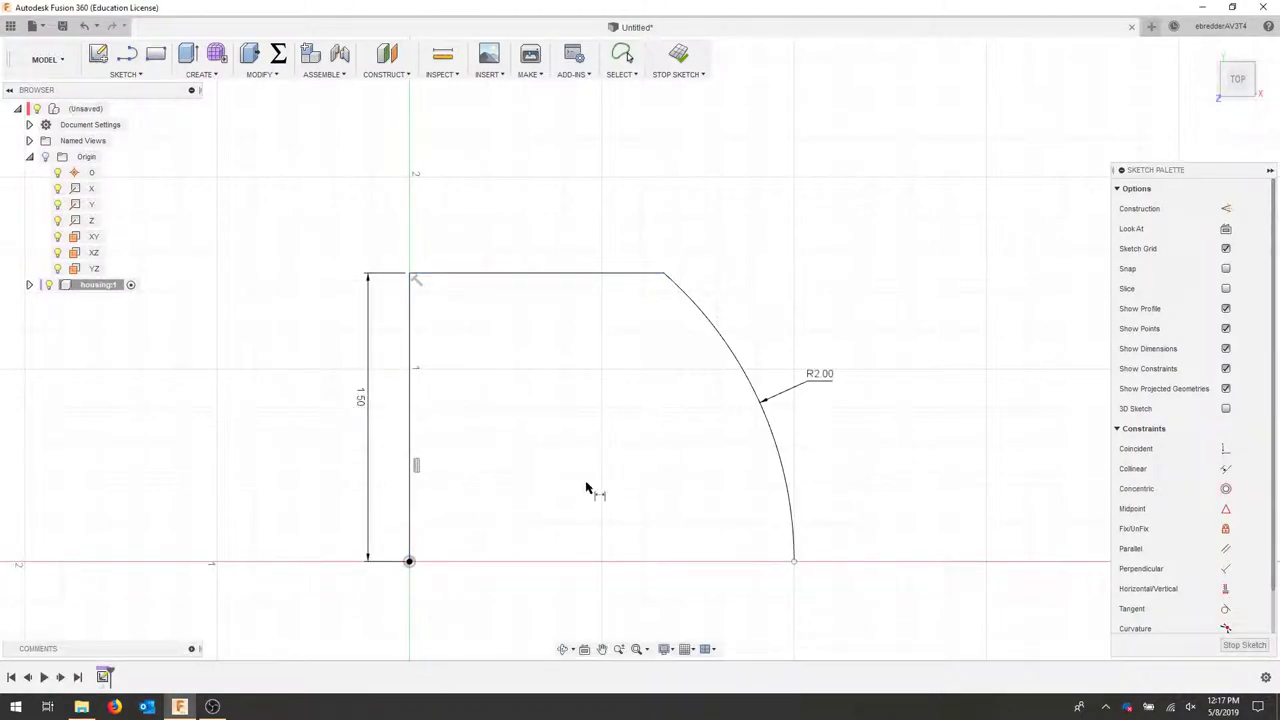
Draw a bottom line from the arc's lower end to the origin, closing the profile.
{"action": "key", "text": "l"}
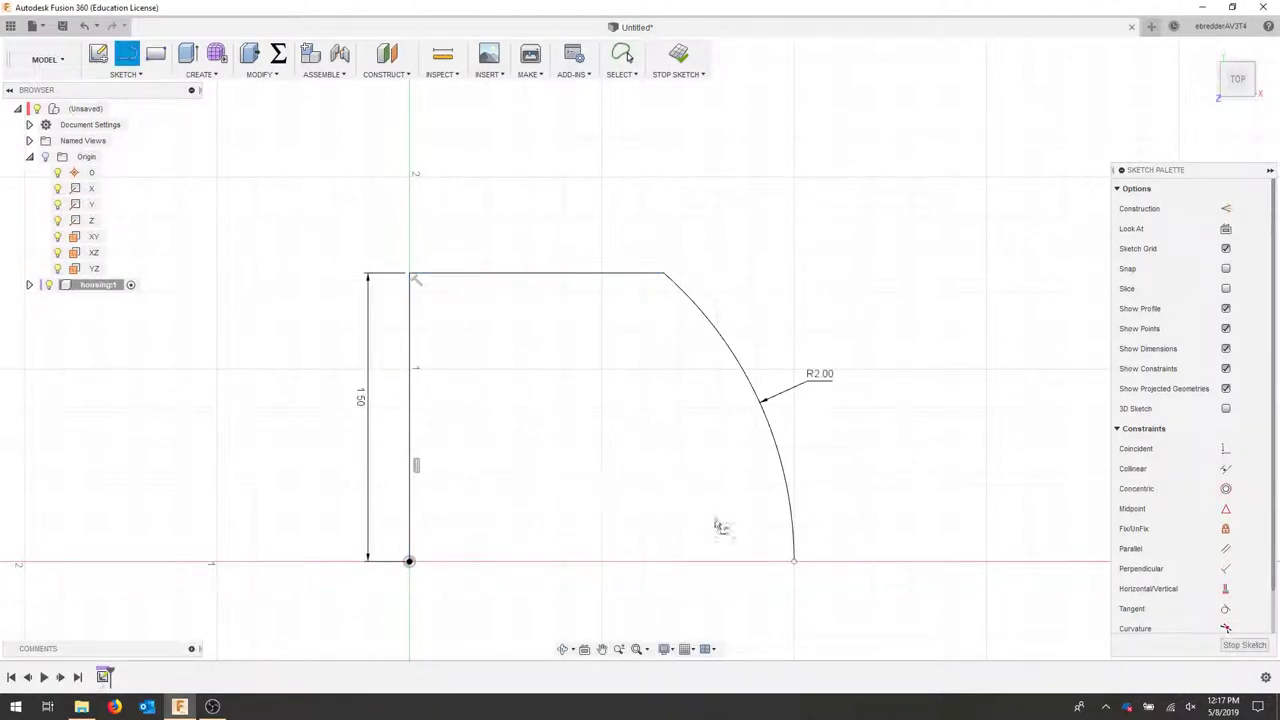
{"action": "left_click", "coordinate": [795, 563]}
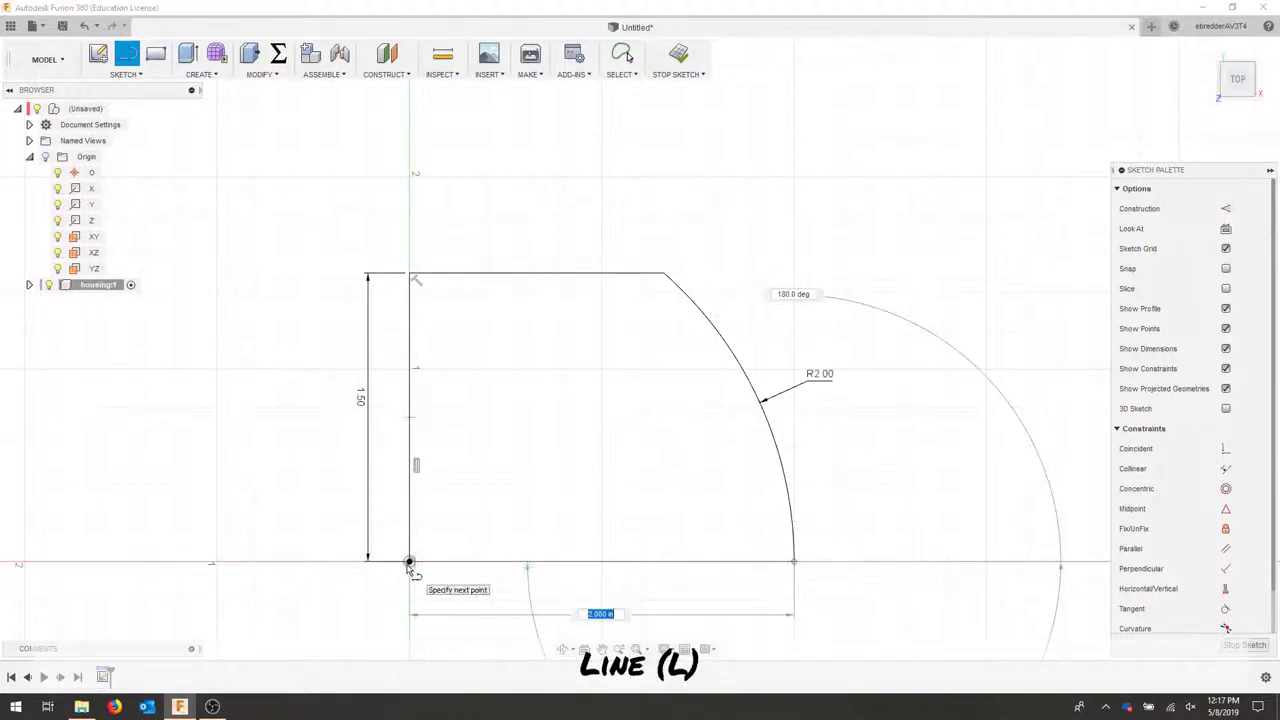
{"action": "left_click", "coordinate": [409, 563]}
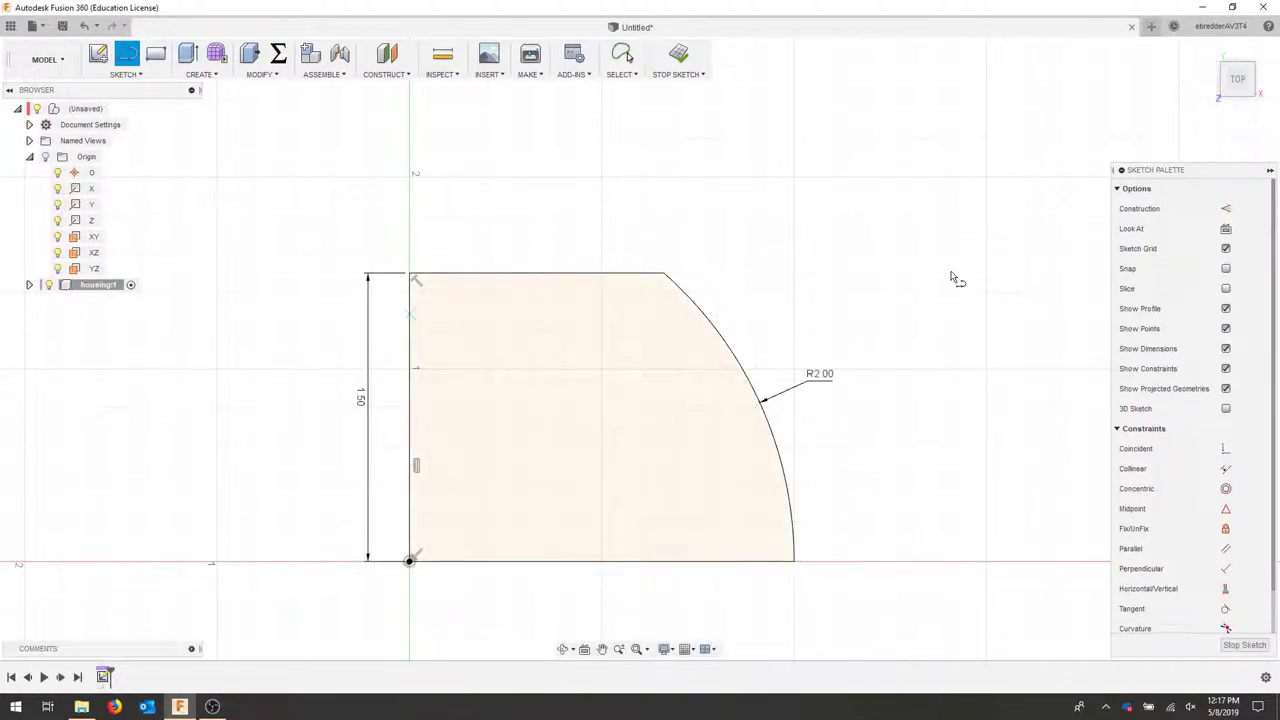
{"action": "scroll", "coordinate": [914, 386], "scroll_direction": "down", "scroll_amount": 1}
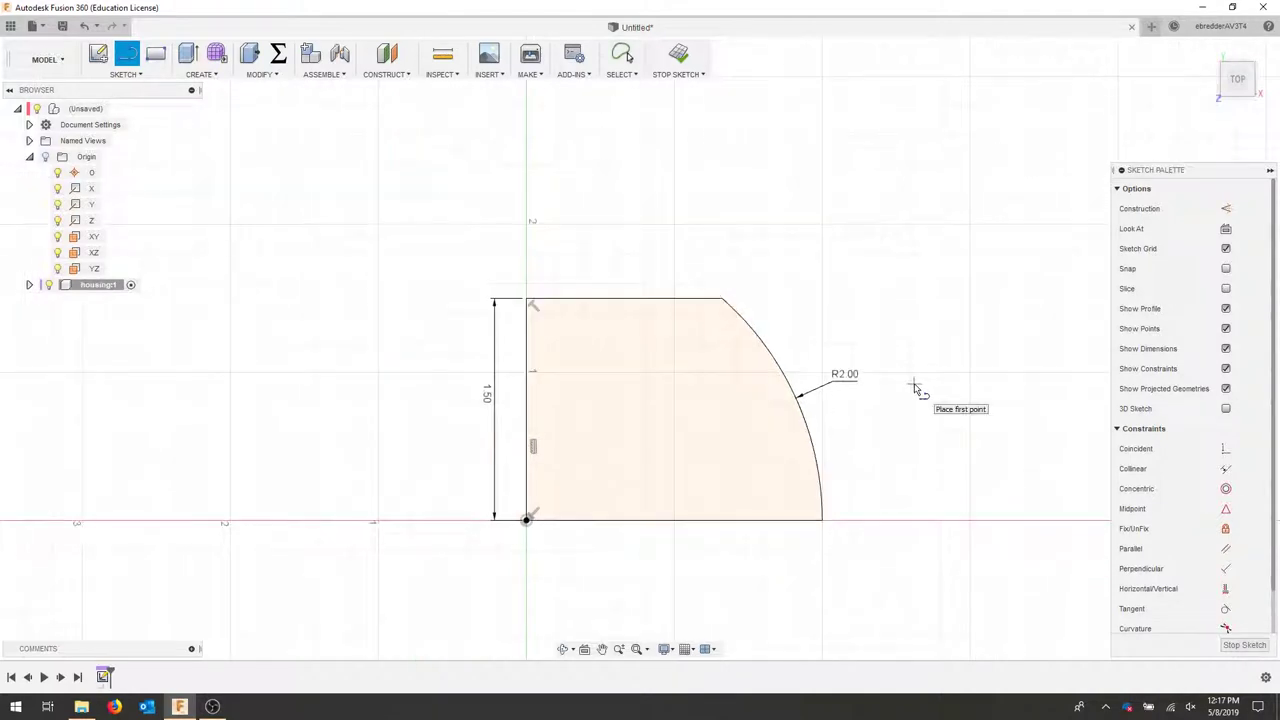
Fillet the corner between the top line and the R2.00 arc with an R0.25 radius.
{"action": "left_click", "coordinate": [130, 76]}
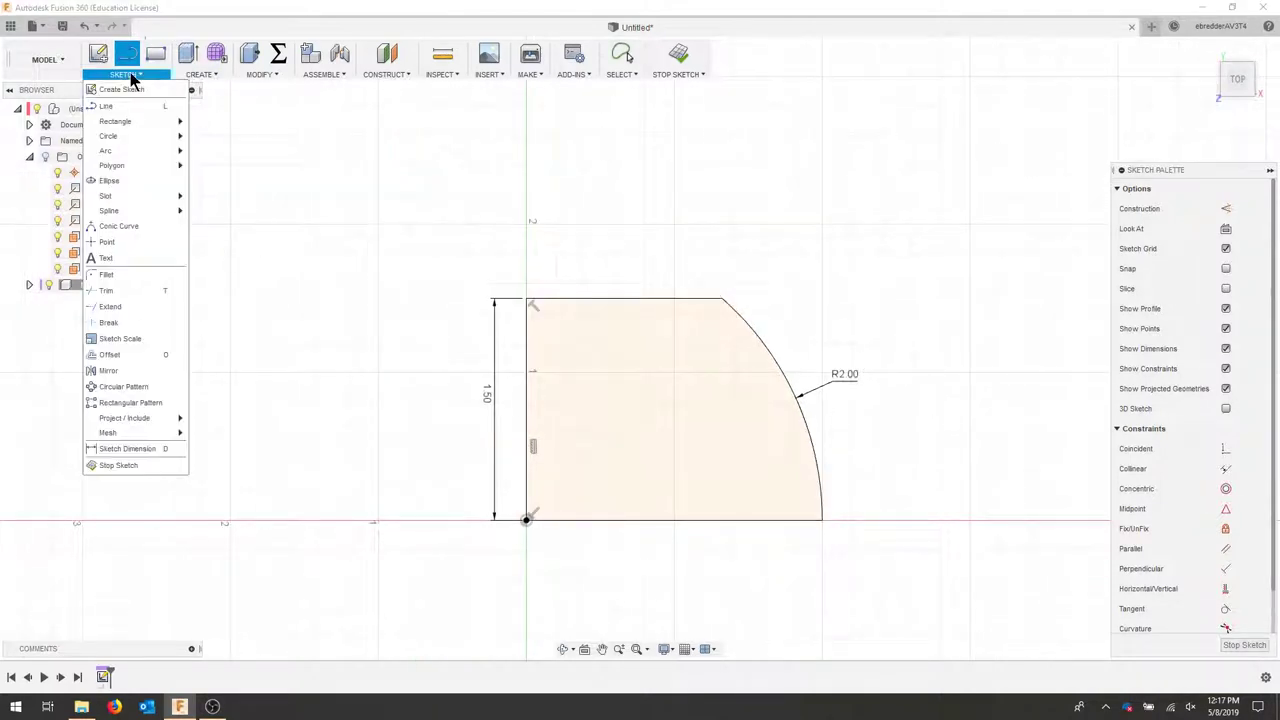
{"action": "left_click", "coordinate": [133, 277]}
{"action": "left_click", "coordinate": [730, 309]}
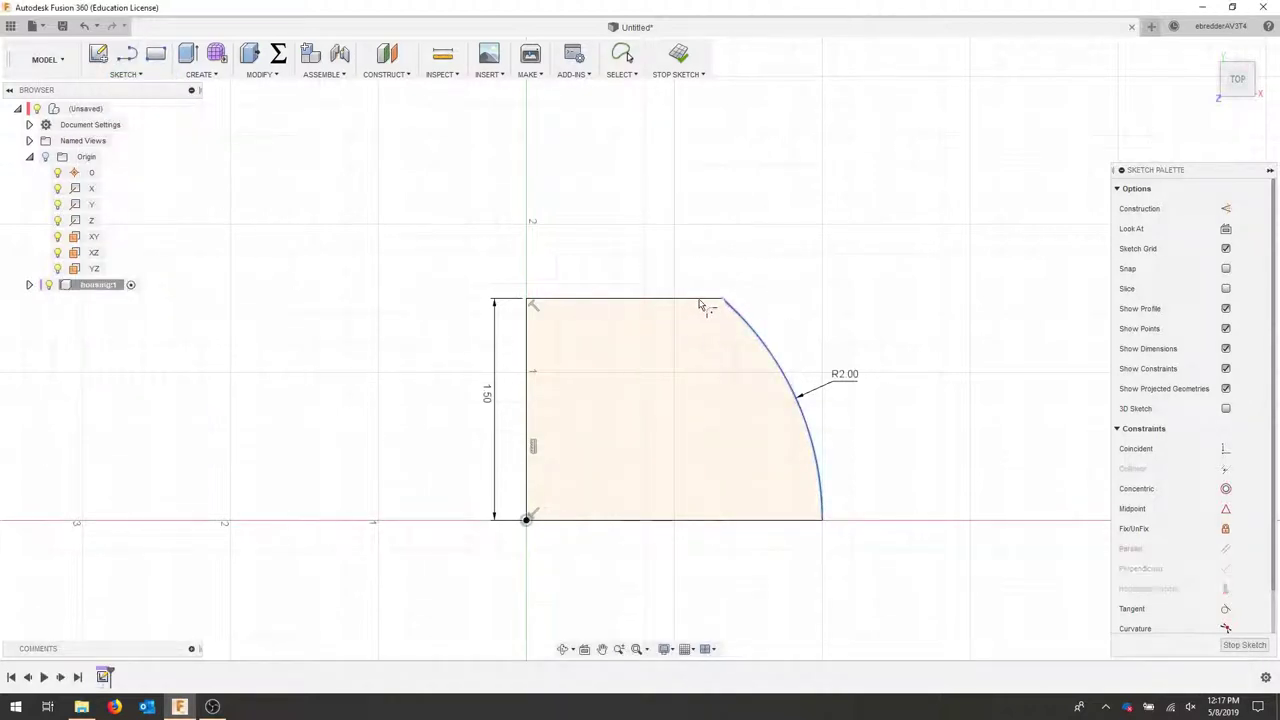
{"action": "left_click", "coordinate": [700, 302]}
{"action": "key", "text": "Return"}
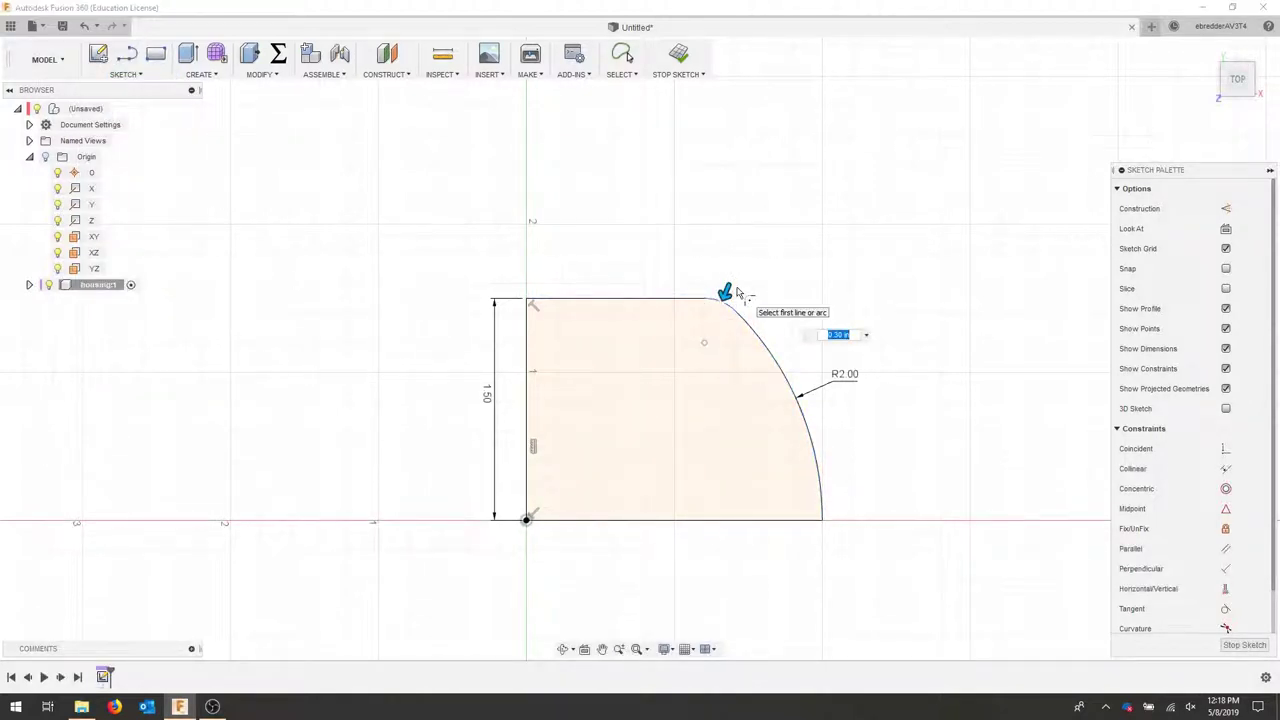
{"action": "type", "text": "1"}
{"action": "type", "text": "25"}
{"action": "key", "text": "Return"}
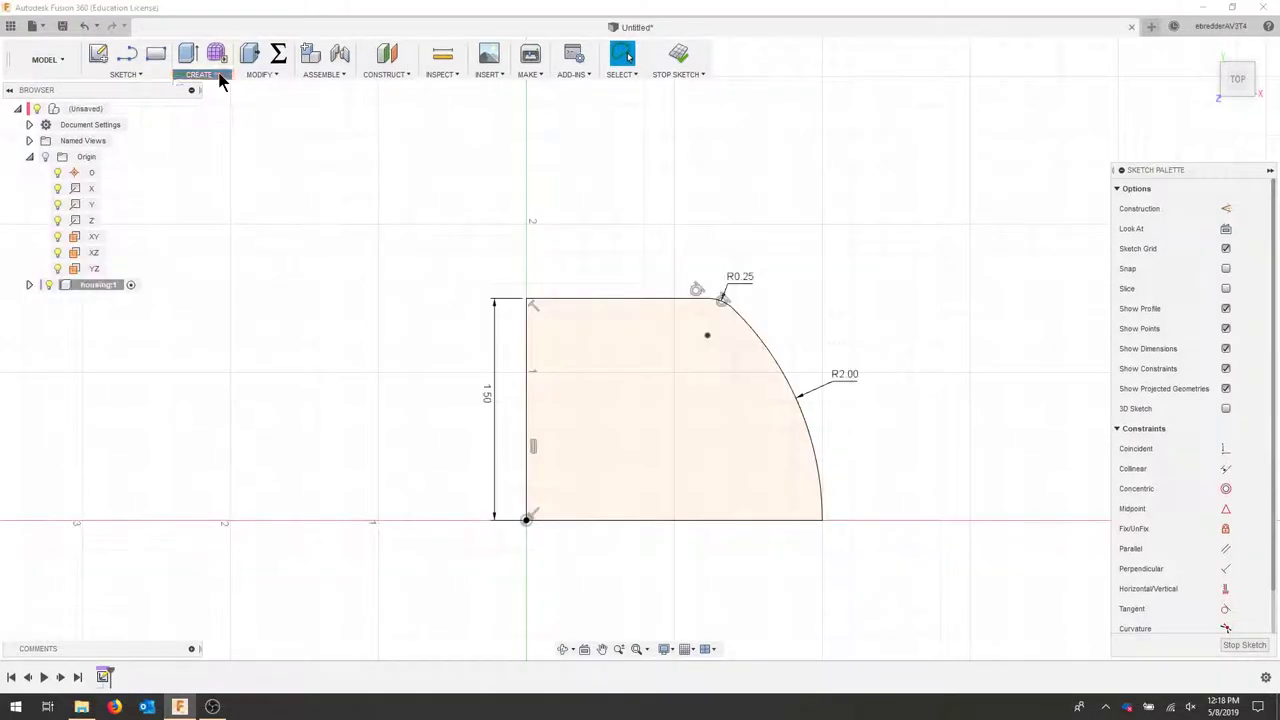
Revolve the sketch profile 360° about the Y axis into a new bowl body.
{"action": "left_click", "coordinate": [200, 74]}
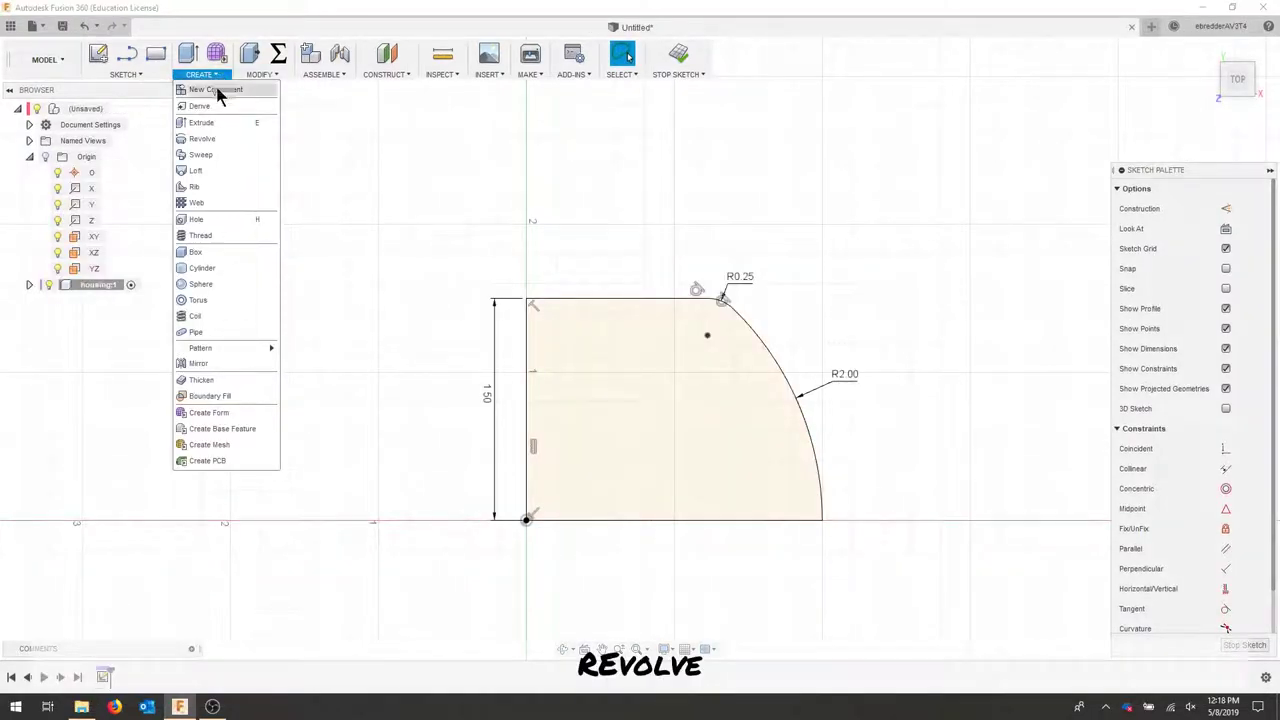
{"action": "left_click", "coordinate": [205, 138]}
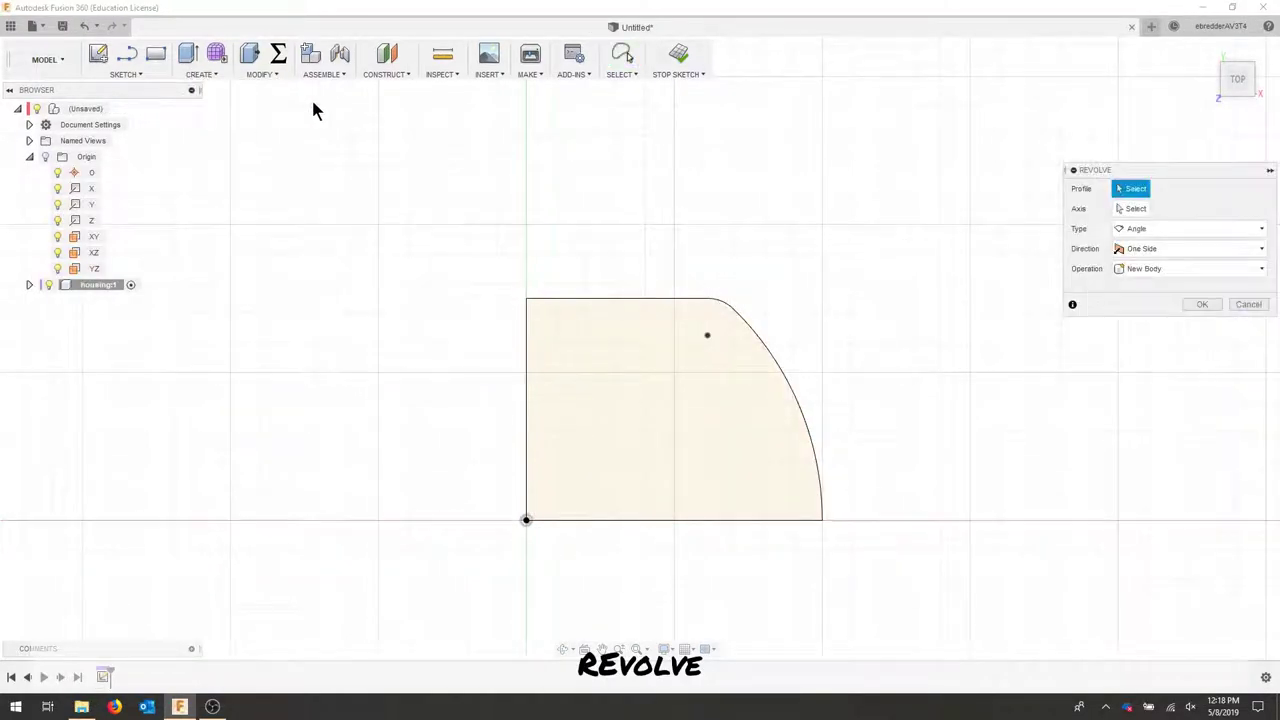
{"action": "left_click", "coordinate": [700, 446]}
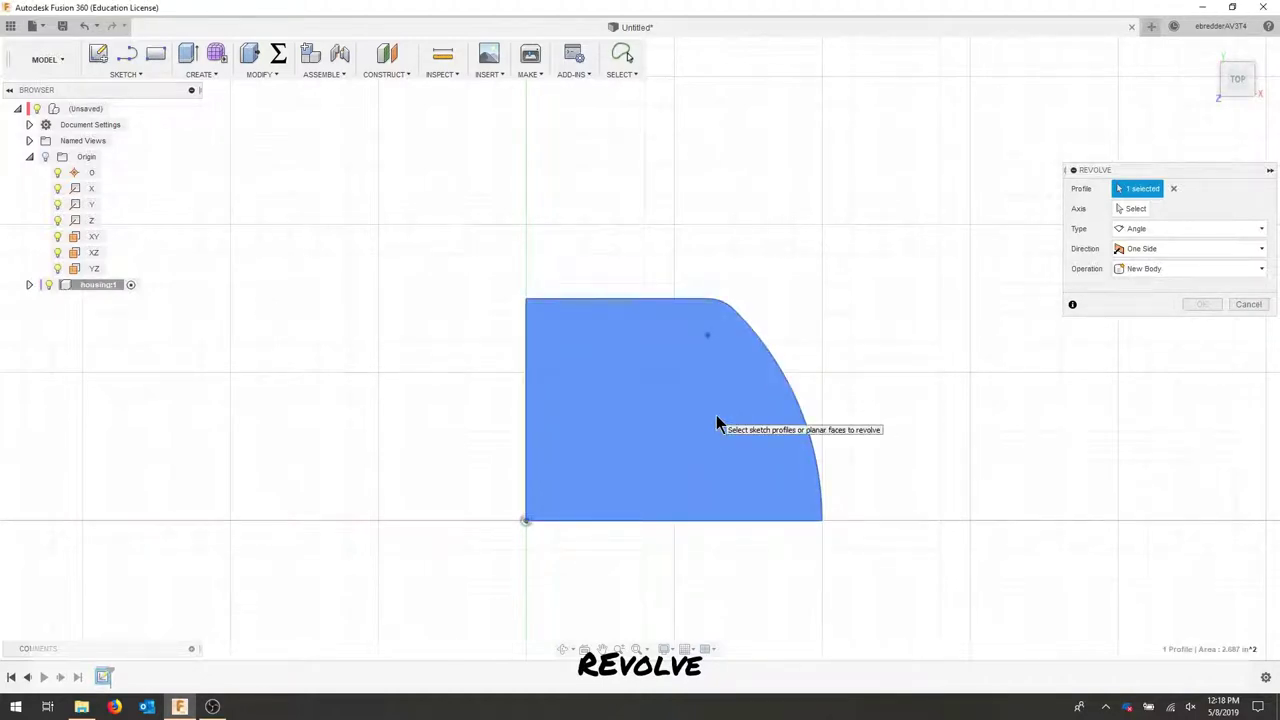
{"action": "left_click", "coordinate": [1134, 208]}
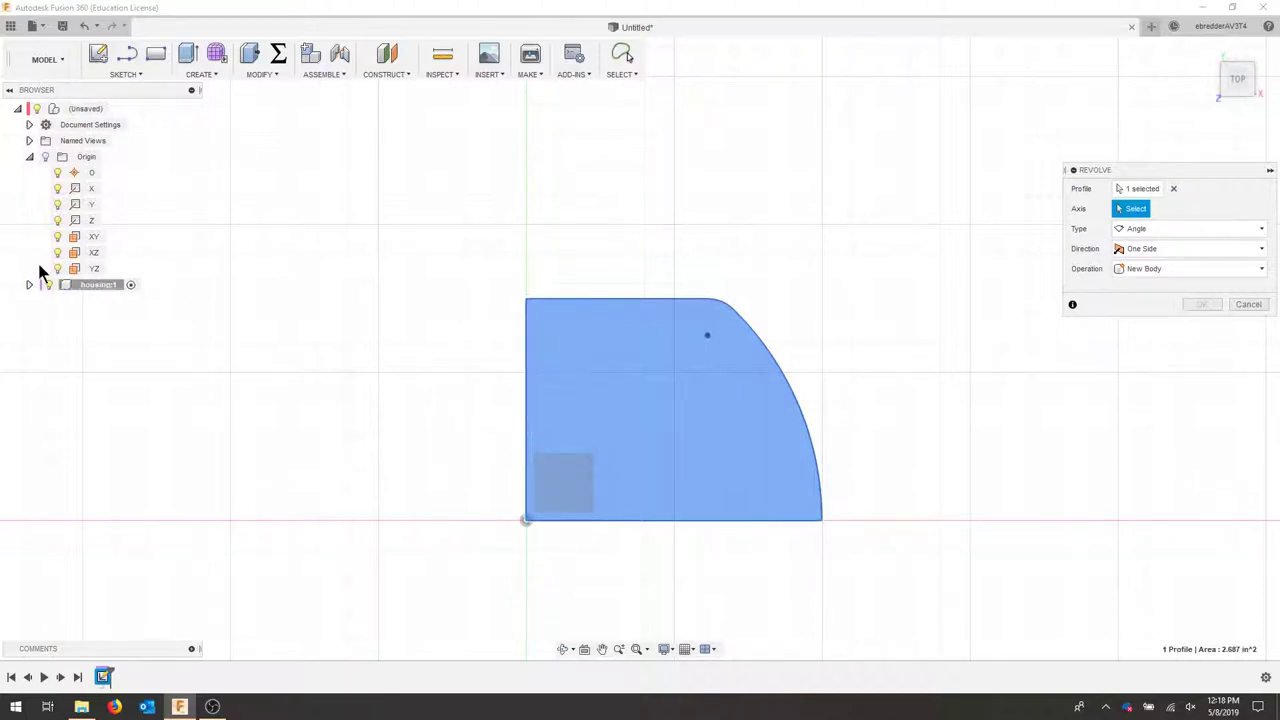
{"action": "left_click", "coordinate": [90, 204]}
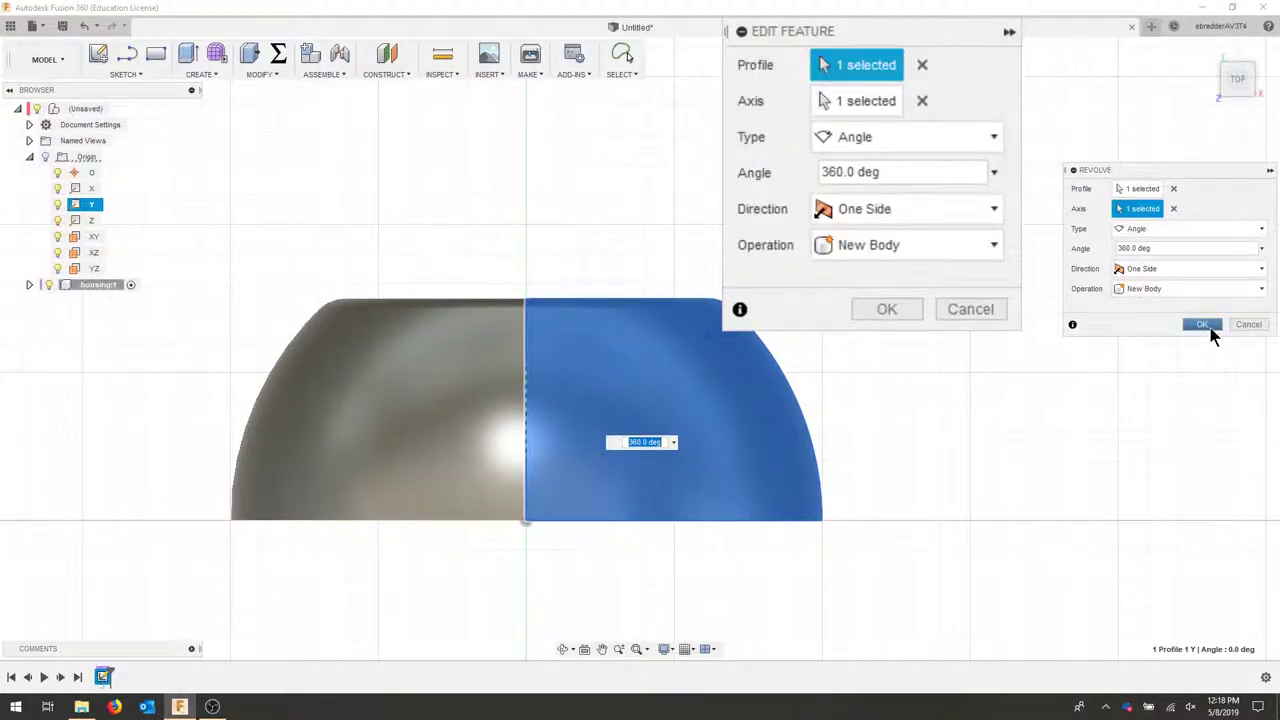
{"action": "left_click", "coordinate": [1203, 325]}
{"action": "middle_click_drag", "start_coordinate": [977, 283], "coordinate": [1080, 277], "text": "shift"}
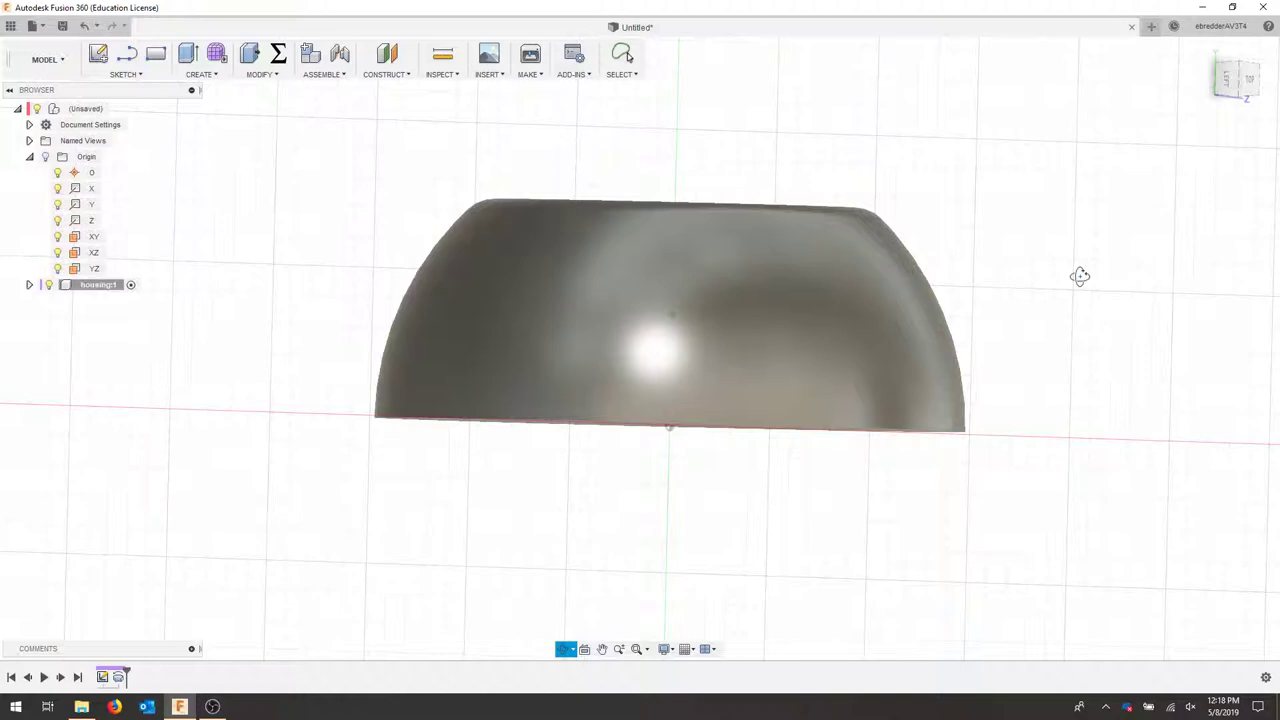
Switch the view's visual style to Wireframe with Hidden Edges.
{"action": "middle_click_drag", "start_coordinate": [1080, 277], "coordinate": [1133, 328], "text": "shift"}
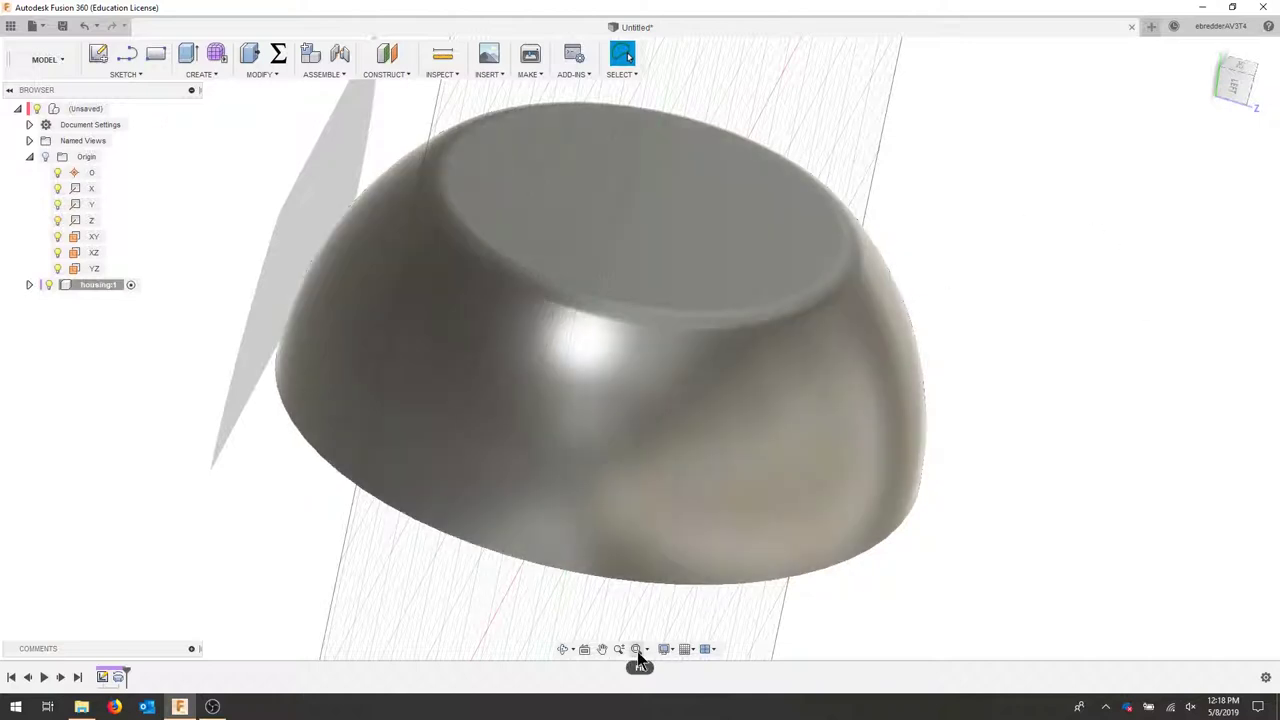
{"action": "left_click", "coordinate": [664, 649]}
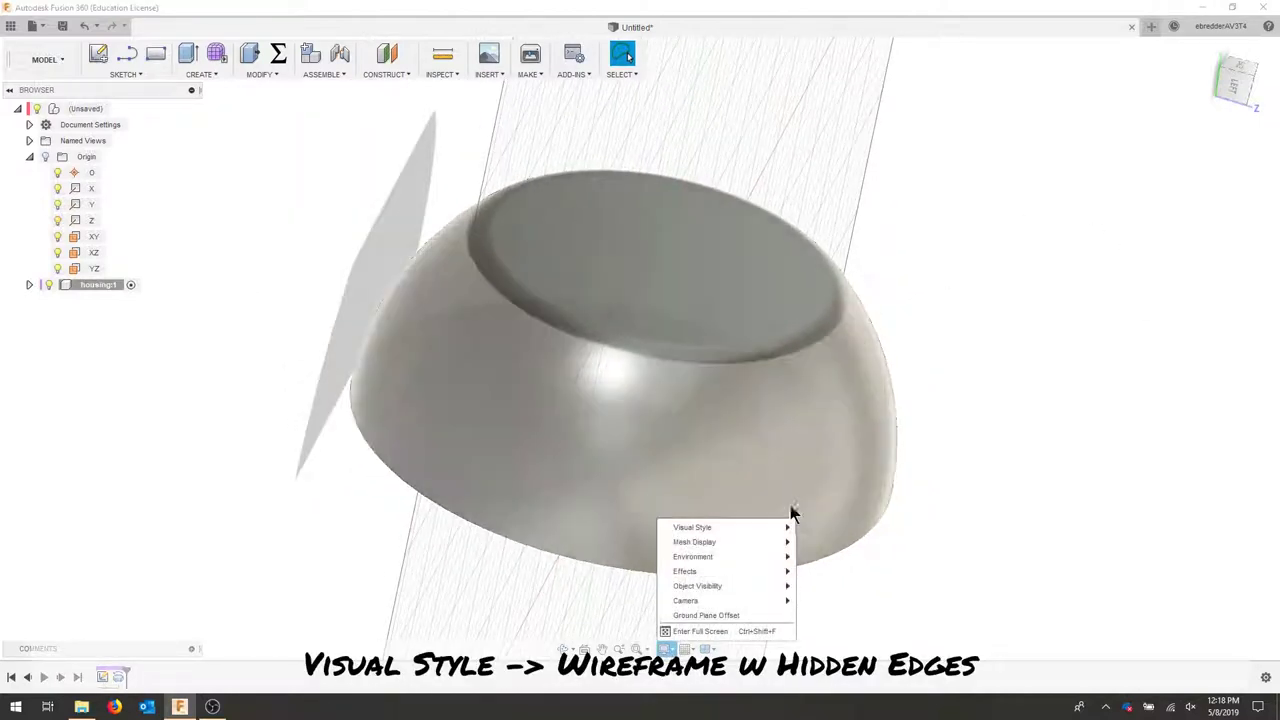
{"action": "mouse_move", "coordinate": [786, 530]}
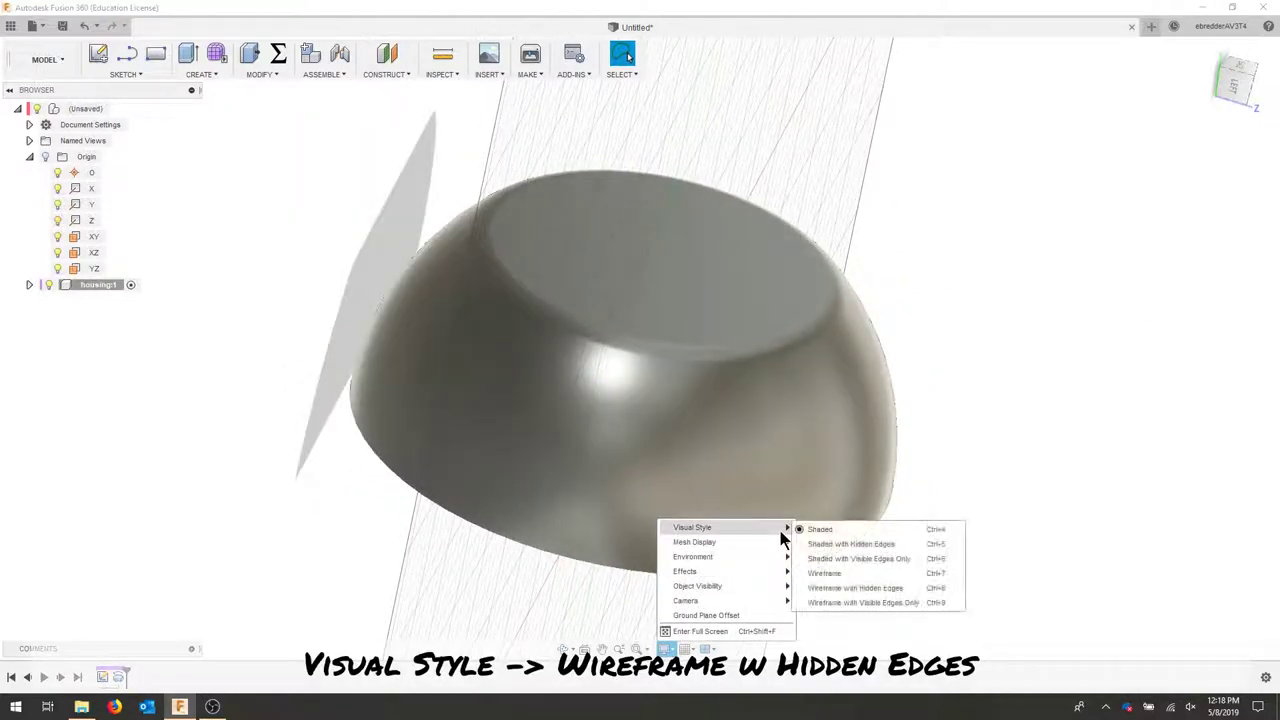
{"action": "left_click", "coordinate": [893, 592]}
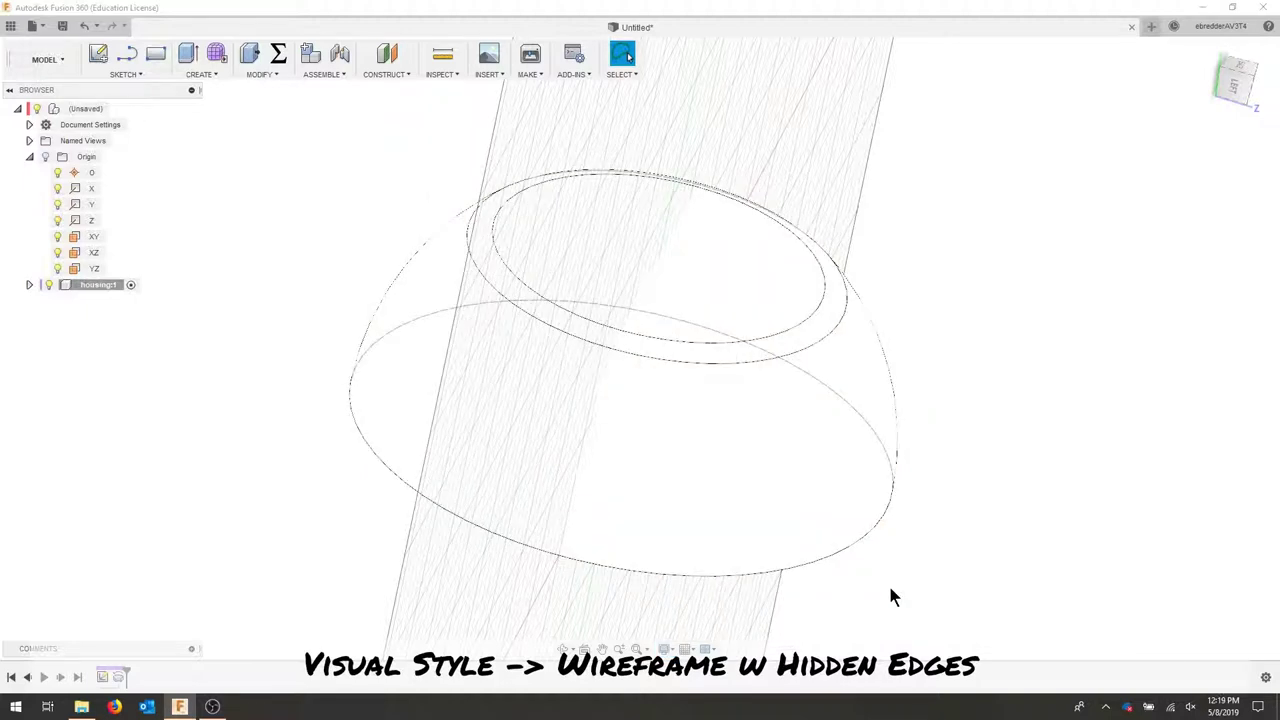
{"action": "middle_click_drag", "start_coordinate": [881, 497], "coordinate": [990, 502], "text": "shift"}
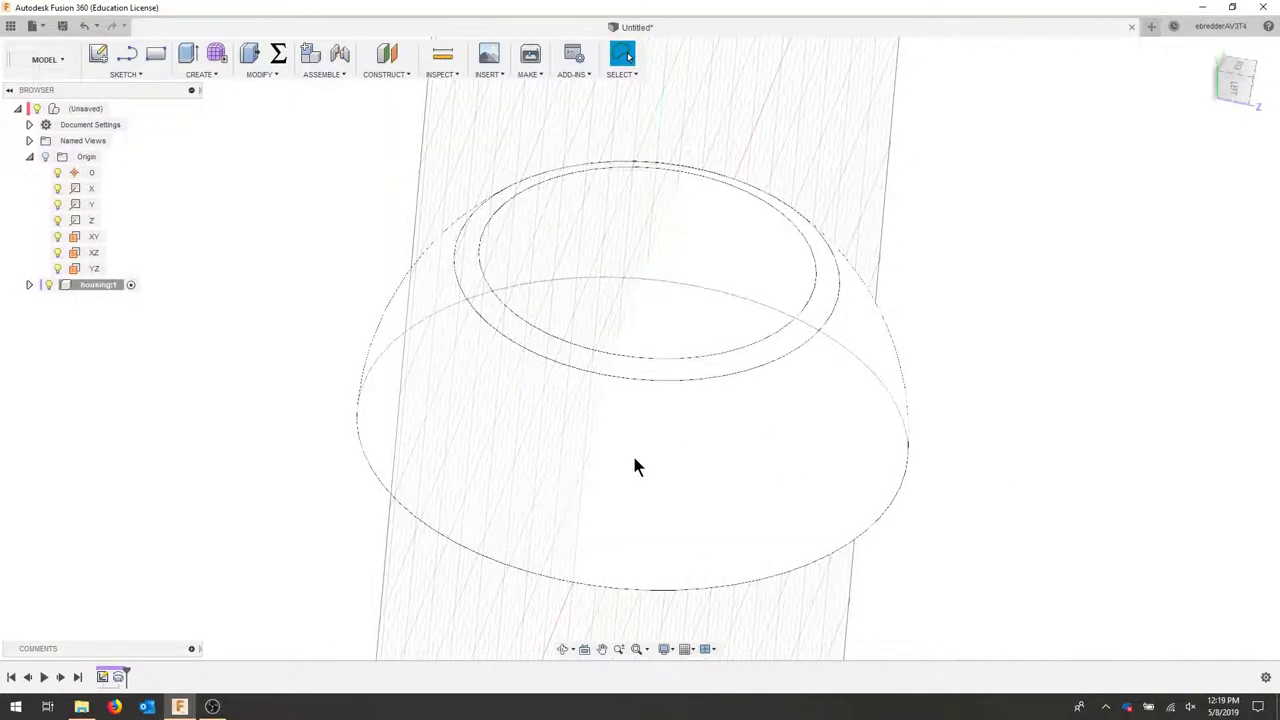
Create three offset planes from the XY plane: 1.5 in, a second one, and 1 in.
{"action": "left_click", "coordinate": [400, 76]}
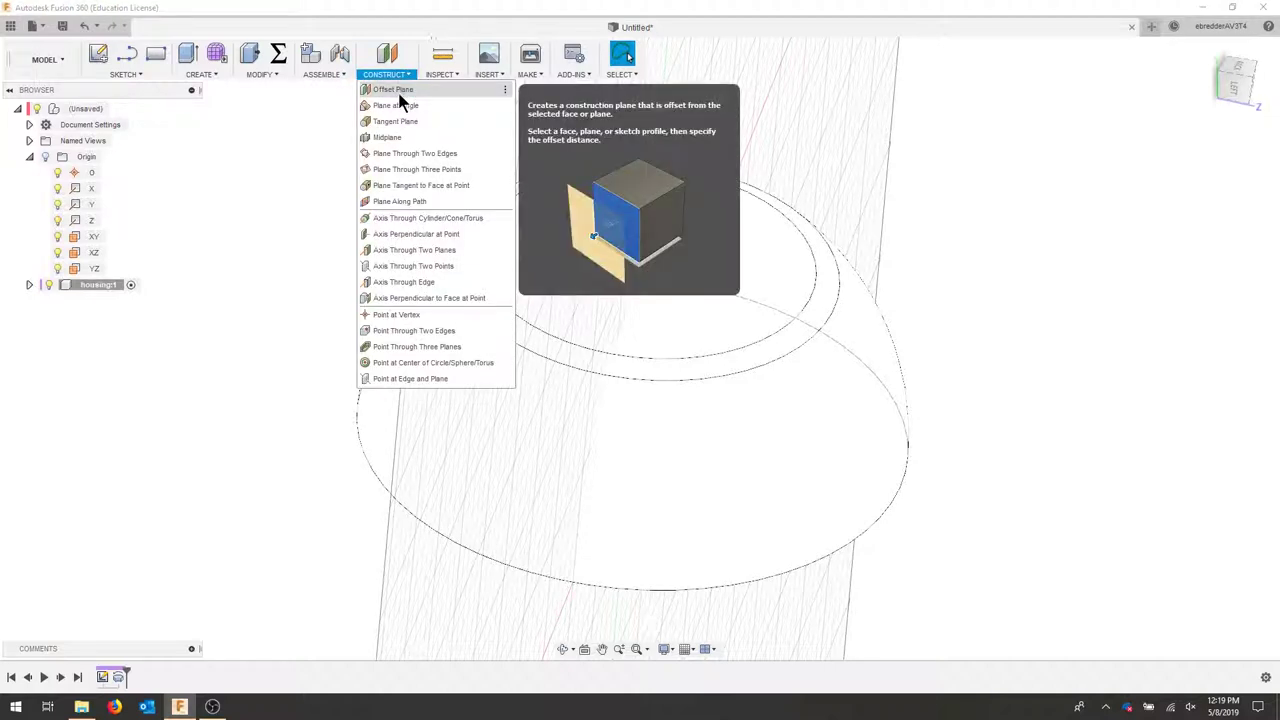
{"action": "left_click", "coordinate": [398, 92]}
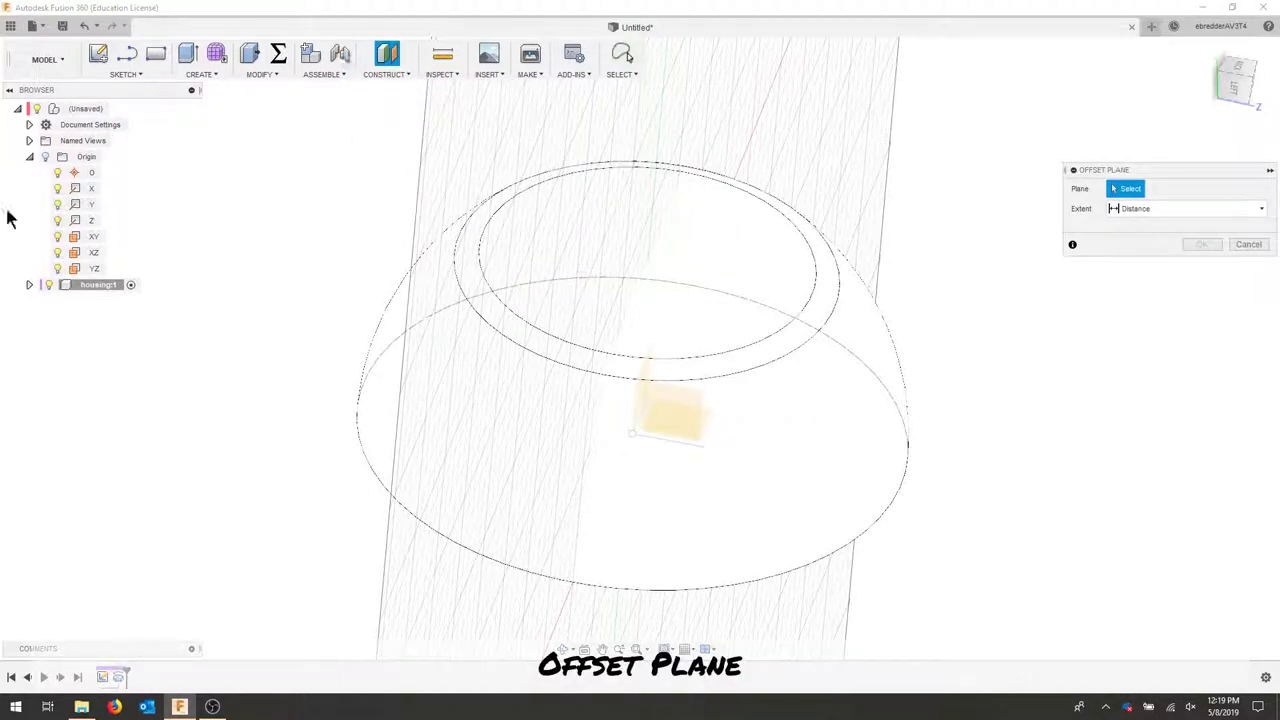
{"action": "left_click", "coordinate": [89, 236]}
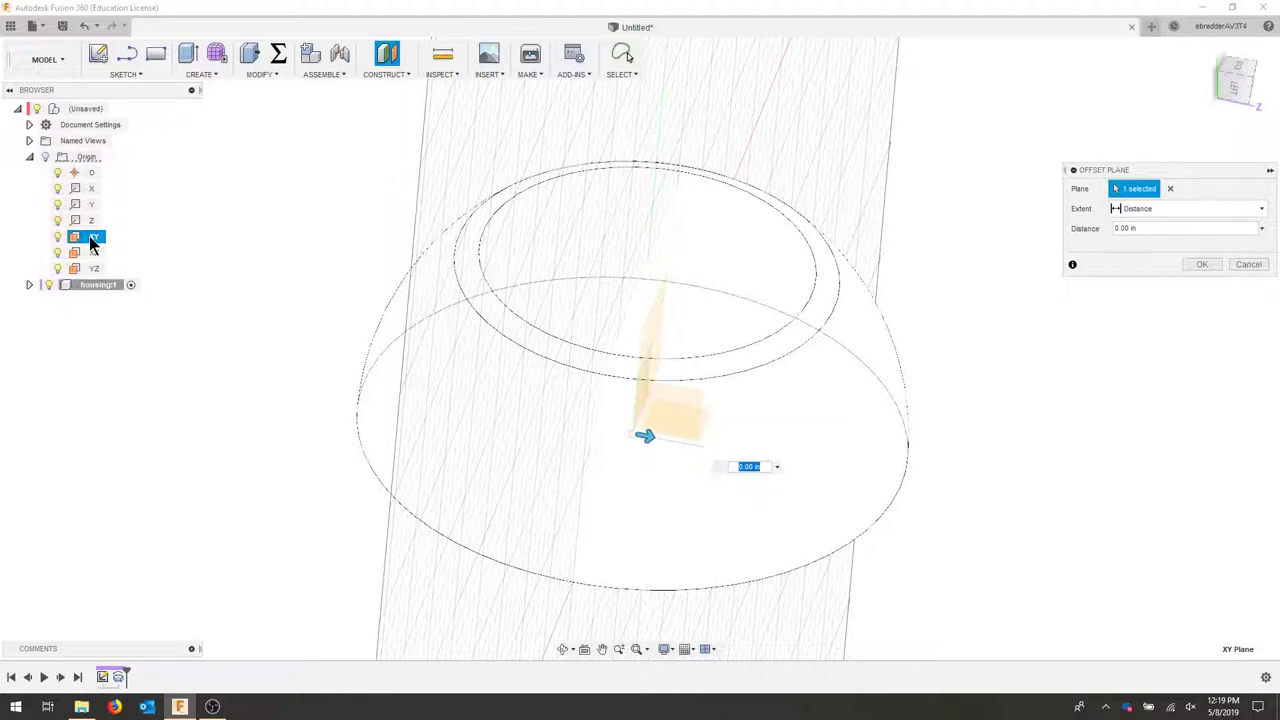
{"action": "type", "text": "1.5"}
{"action": "key", "text": "Return"}
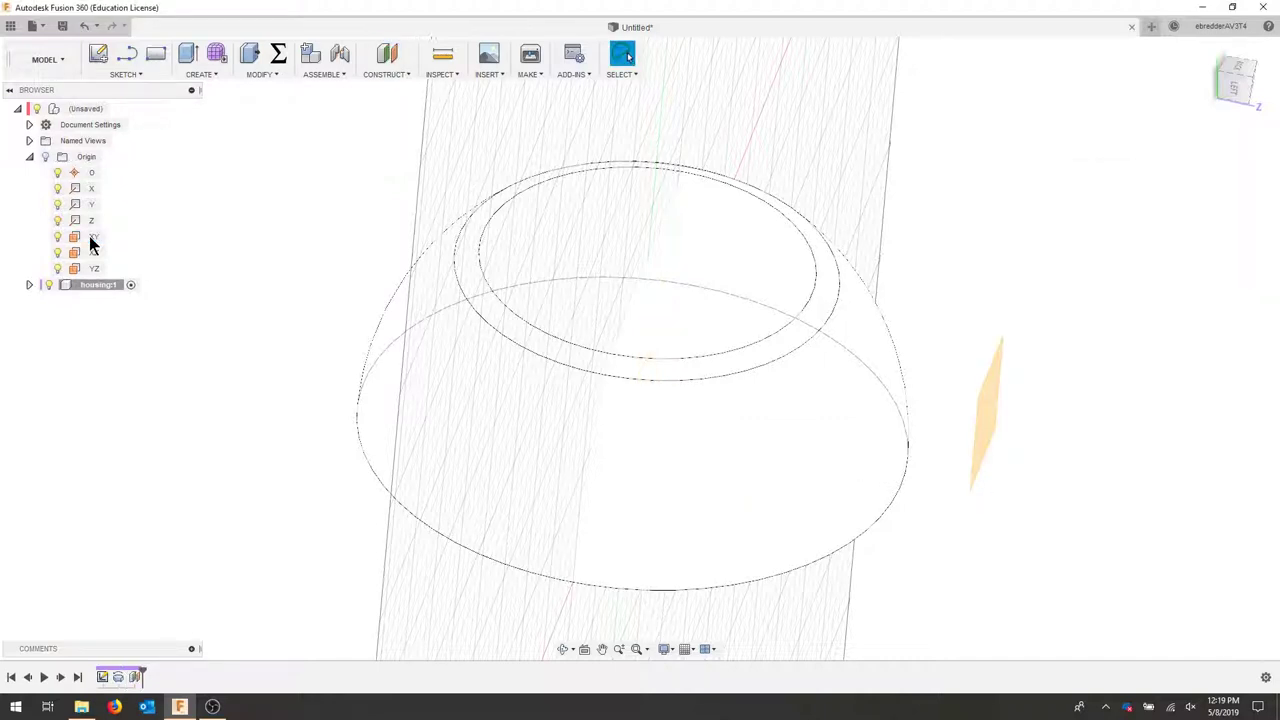
{"action": "left_click", "coordinate": [402, 78]}
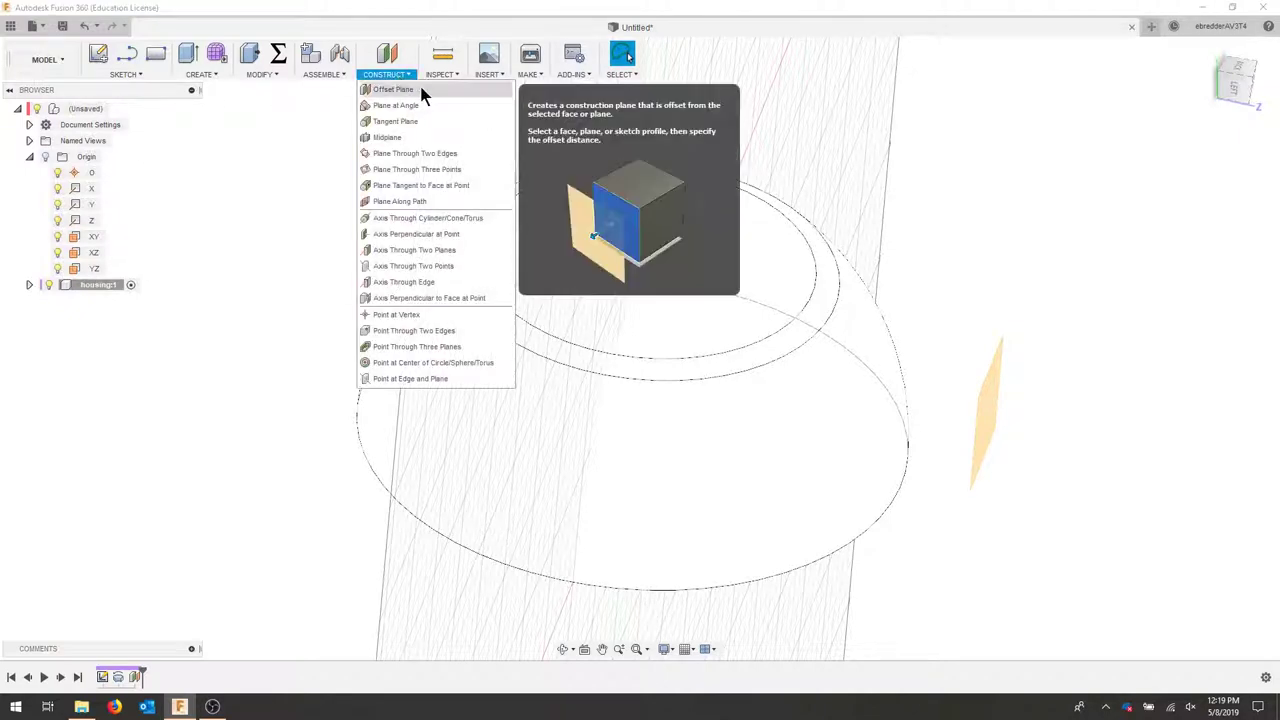
{"action": "left_click", "coordinate": [423, 92]}
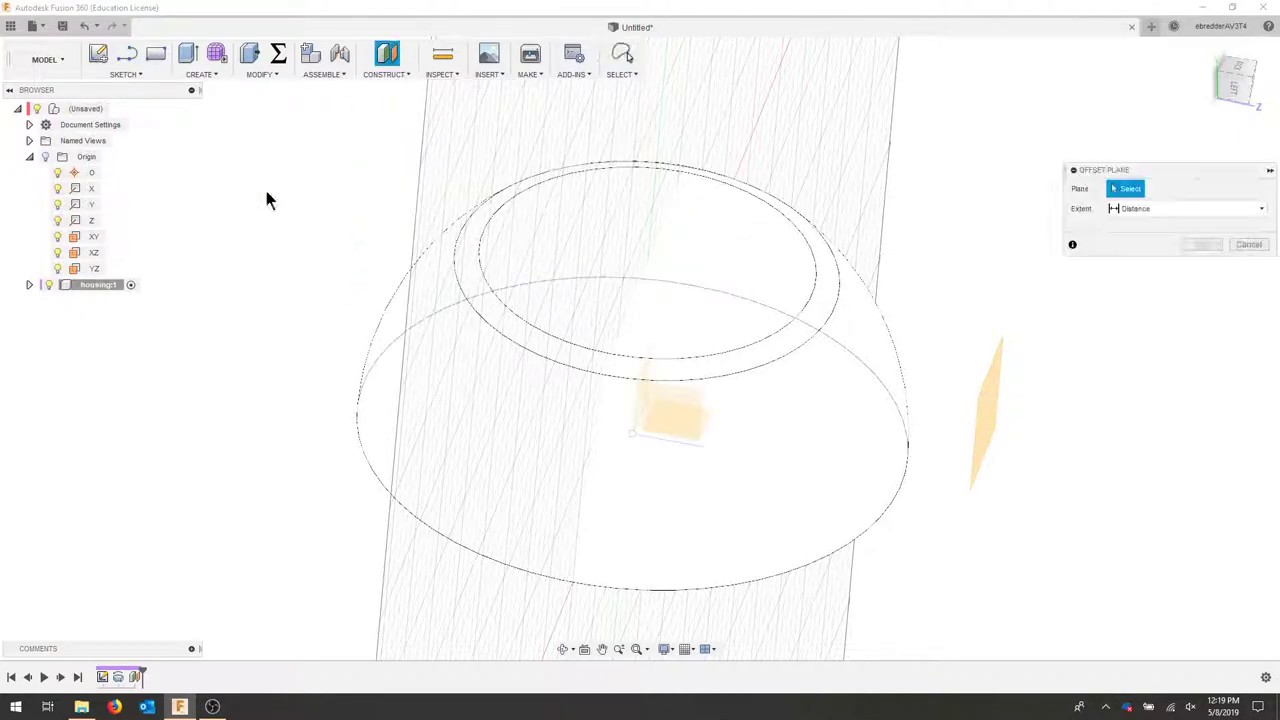
{"action": "left_click", "coordinate": [97, 240]}
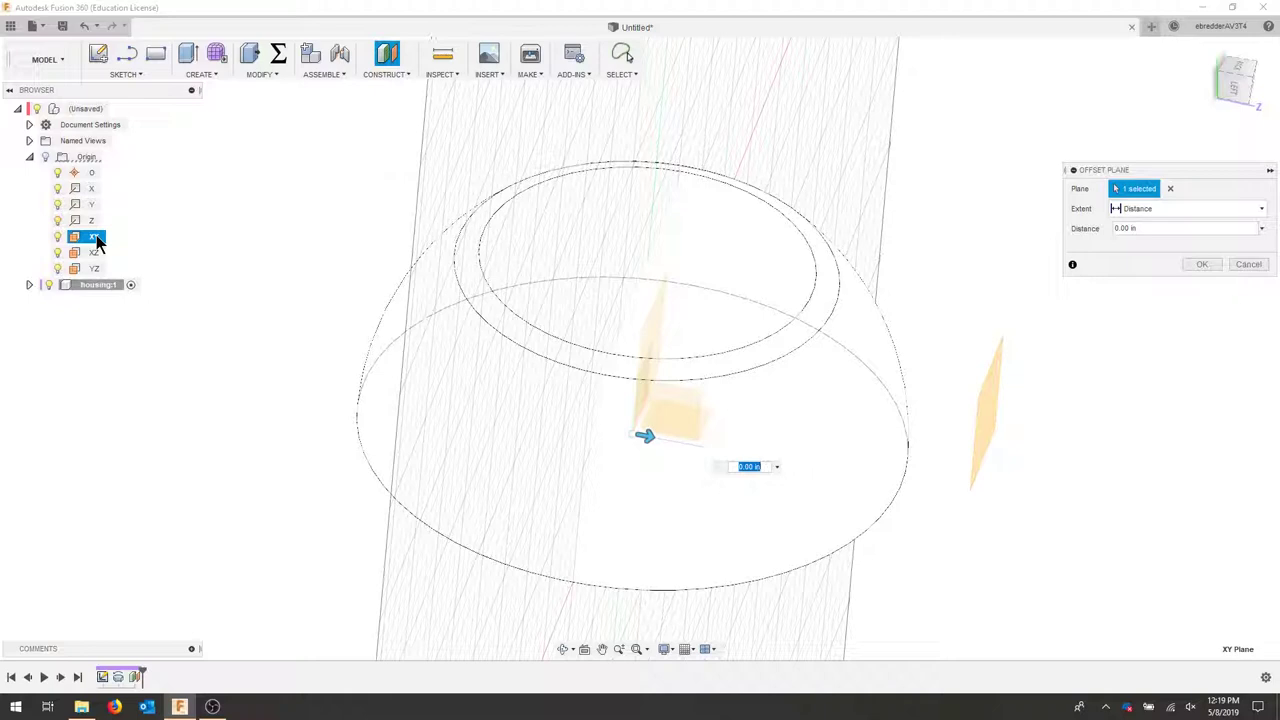
{"action": "key", "text": "Return"}
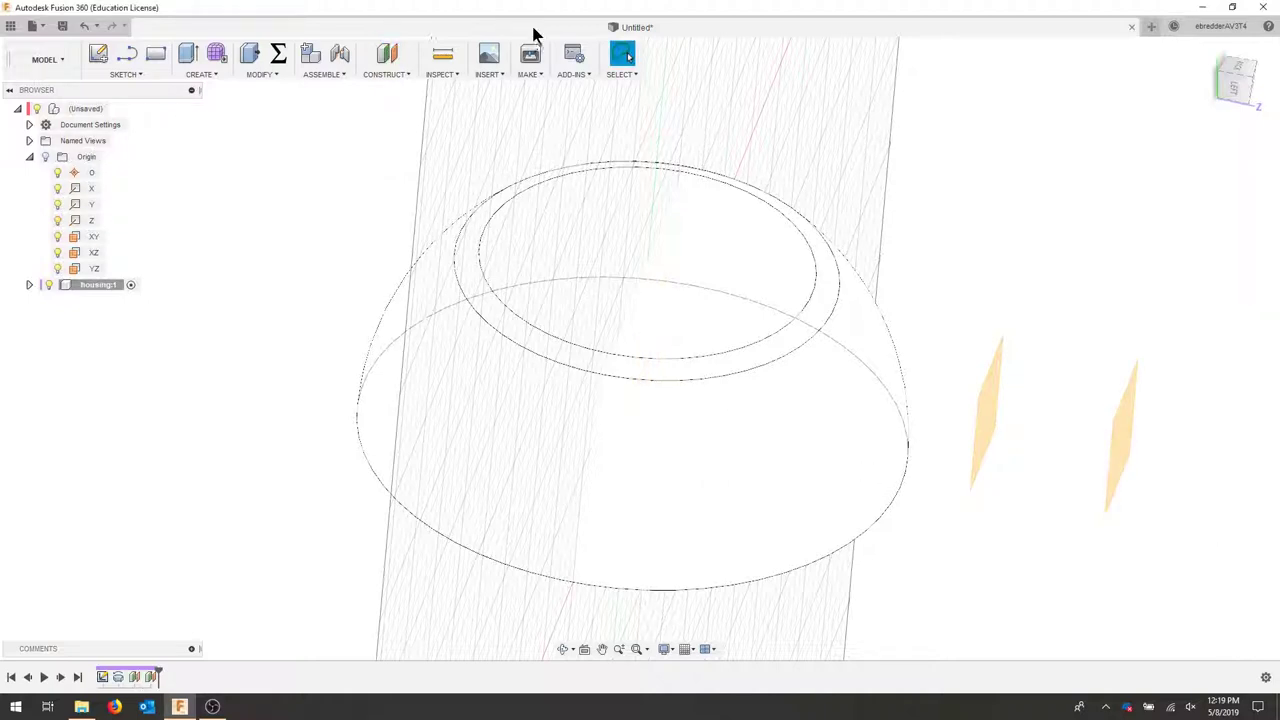
{"action": "left_click", "coordinate": [392, 75]}
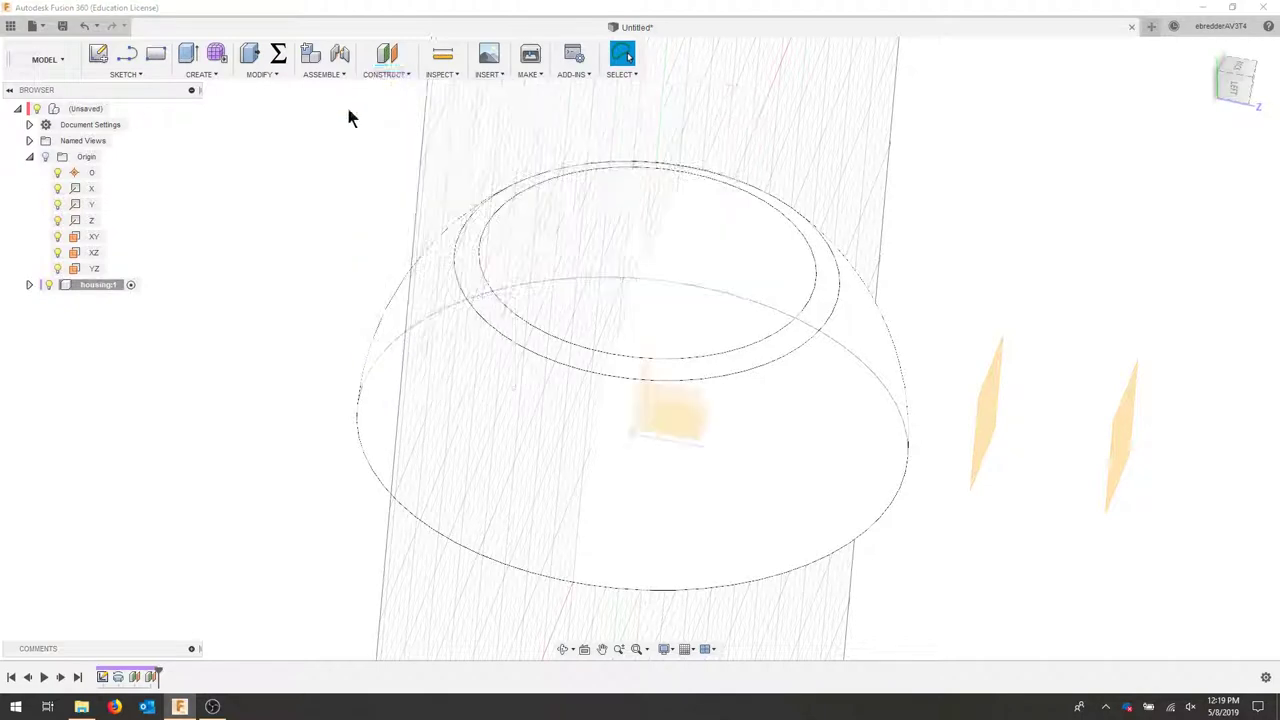
{"action": "left_click", "coordinate": [423, 92]}
{"action": "left_click", "coordinate": [90, 240]}
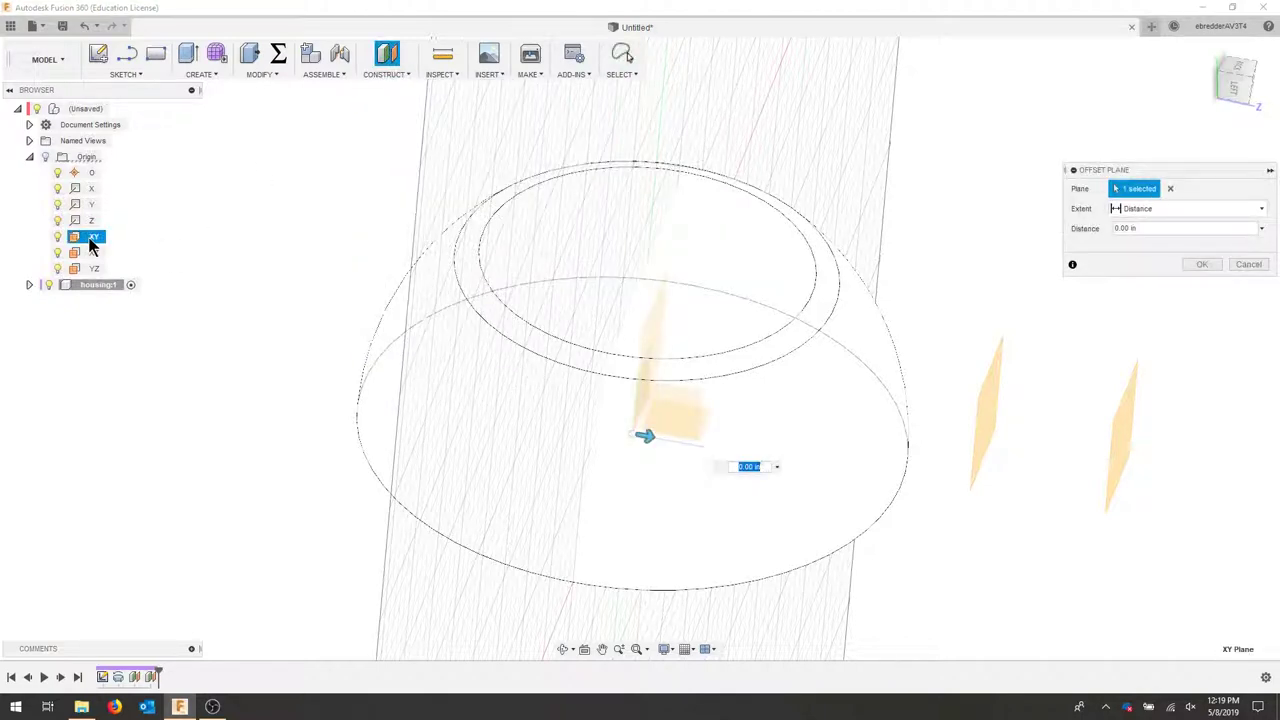
{"action": "type", "text": "1"}
{"action": "key", "text": "Return"}
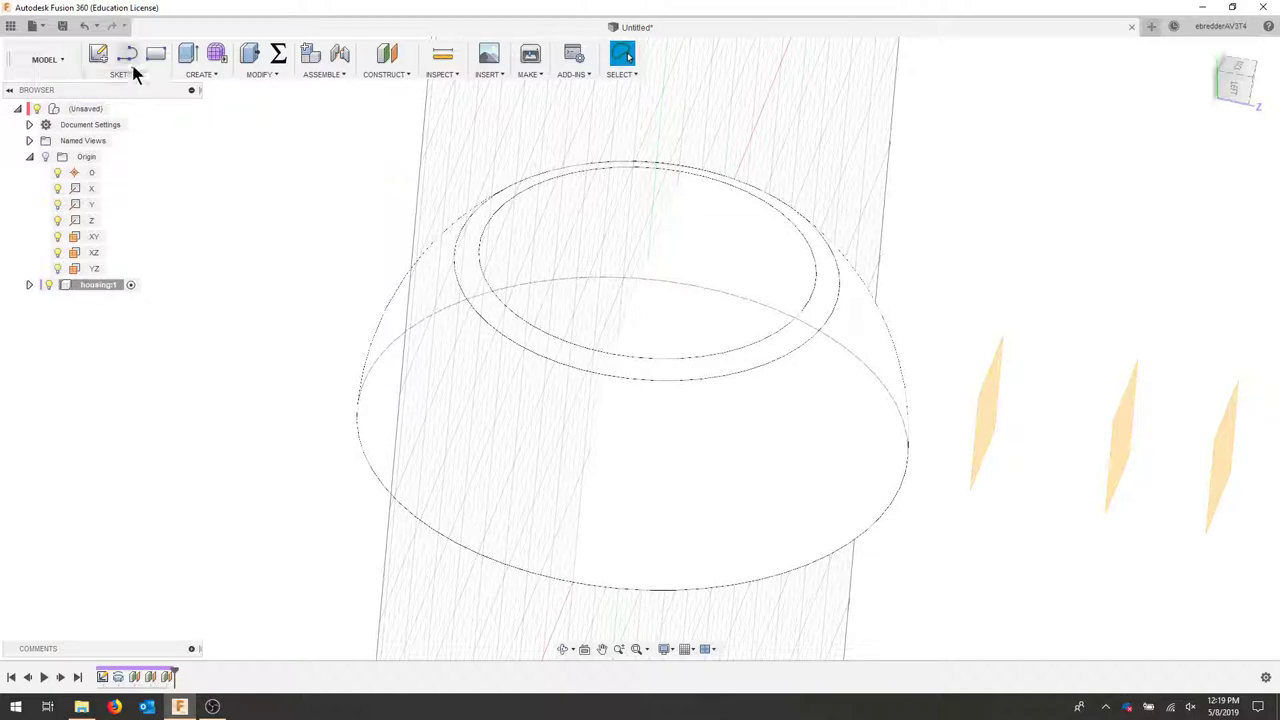
Start a new sketch on the XY plane.
{"action": "key", "text": "l"}
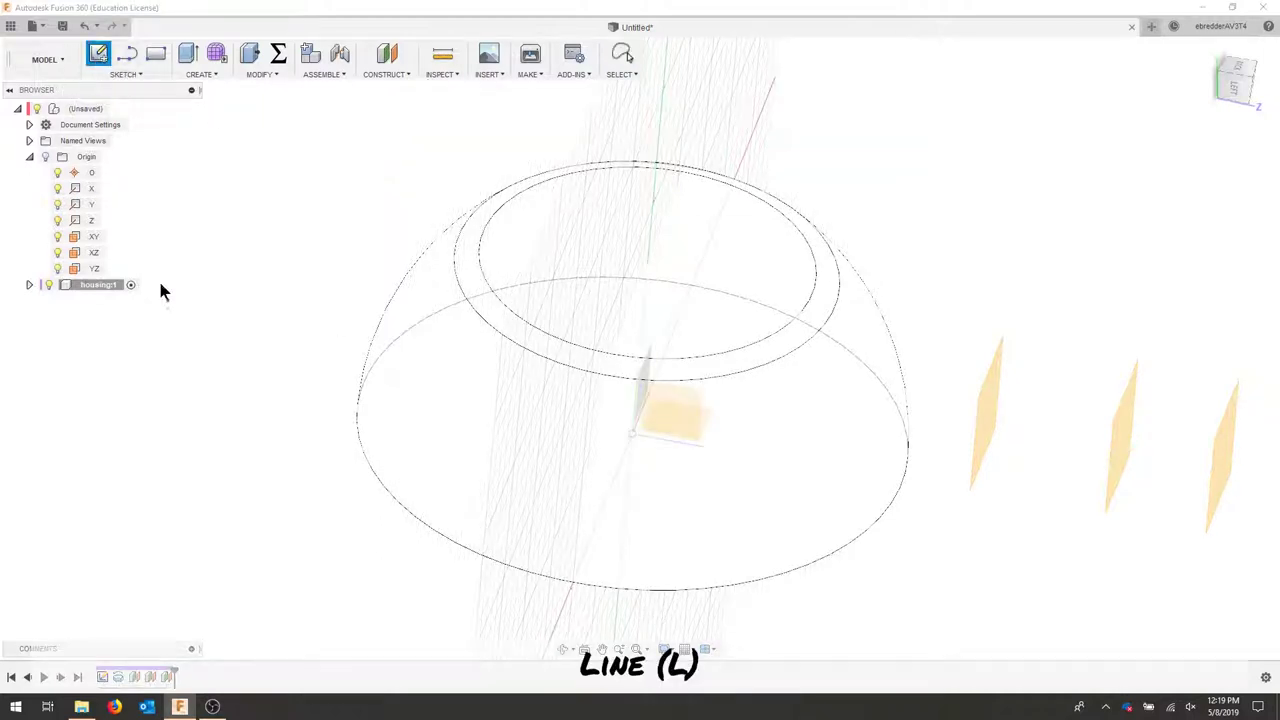
{"action": "left_click", "coordinate": [92, 236]}
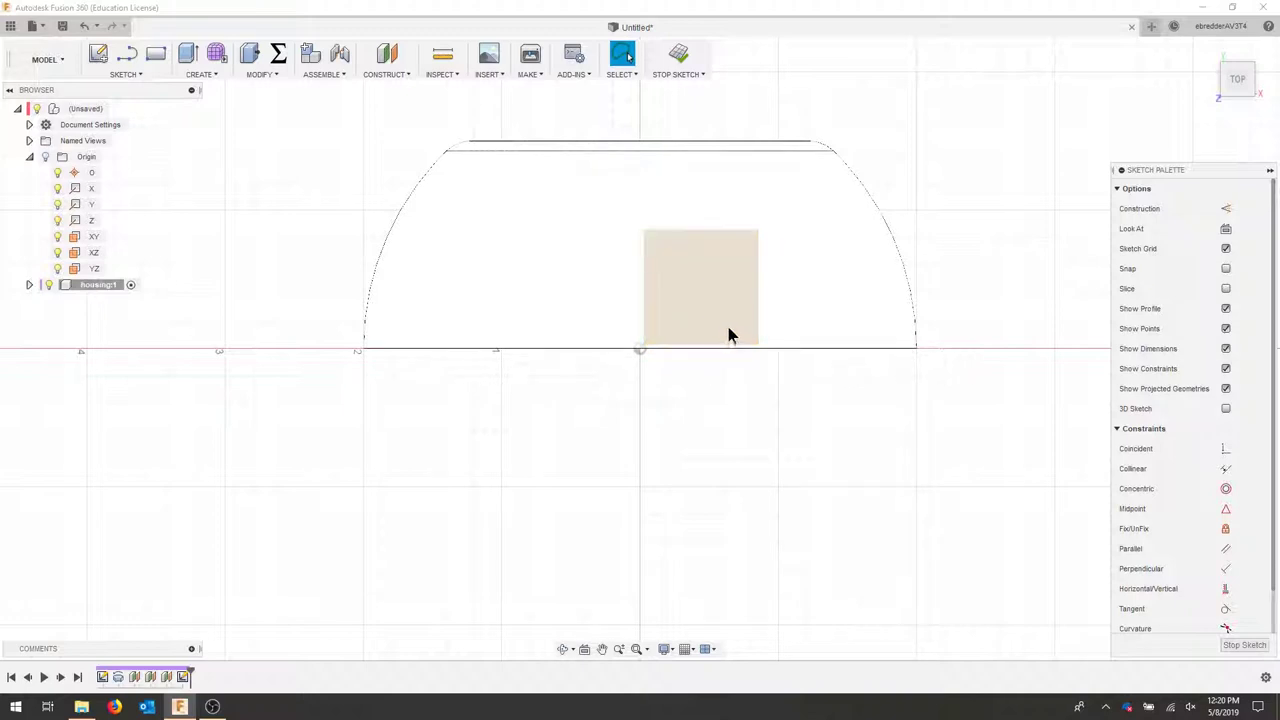
{"action": "left_click", "coordinate": [655, 297]}
{"action": "middle_click_drag", "start_coordinate": [780, 451], "coordinate": [806, 490], "text": "shift"}
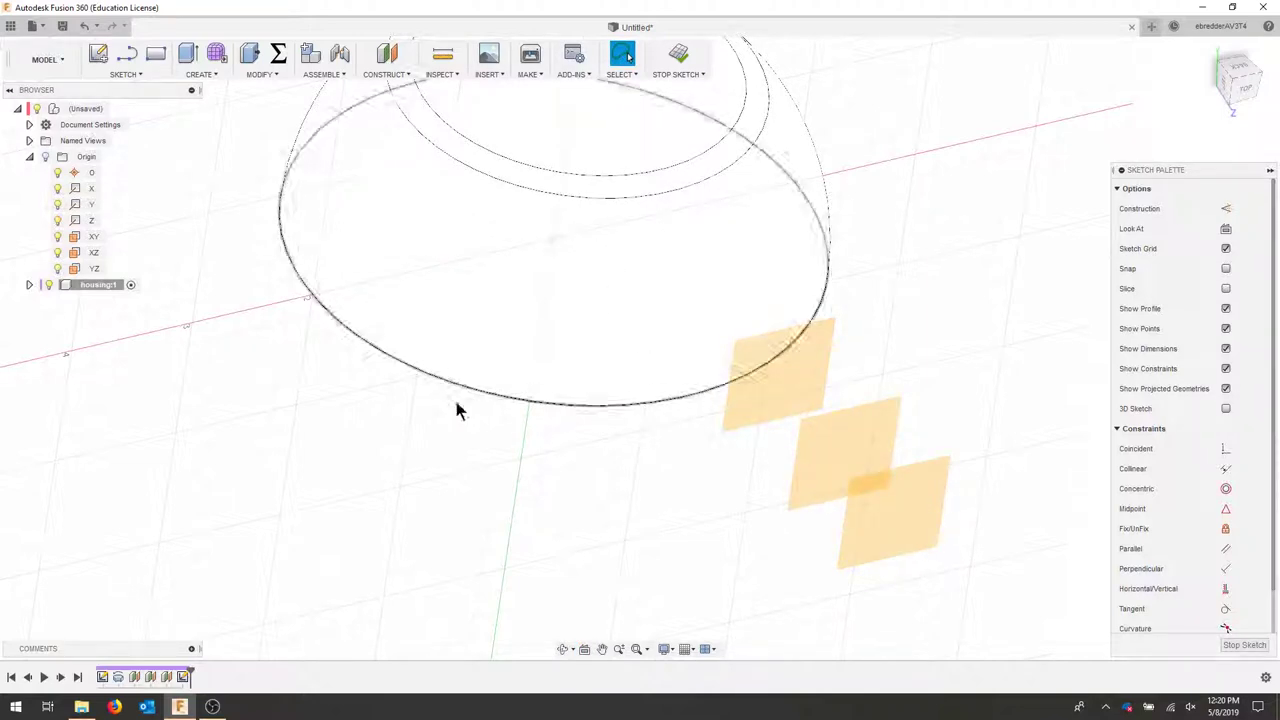
Hide the three construction planes in housing:1 and view the sketch from the top.
{"action": "left_click", "coordinate": [29, 285]}
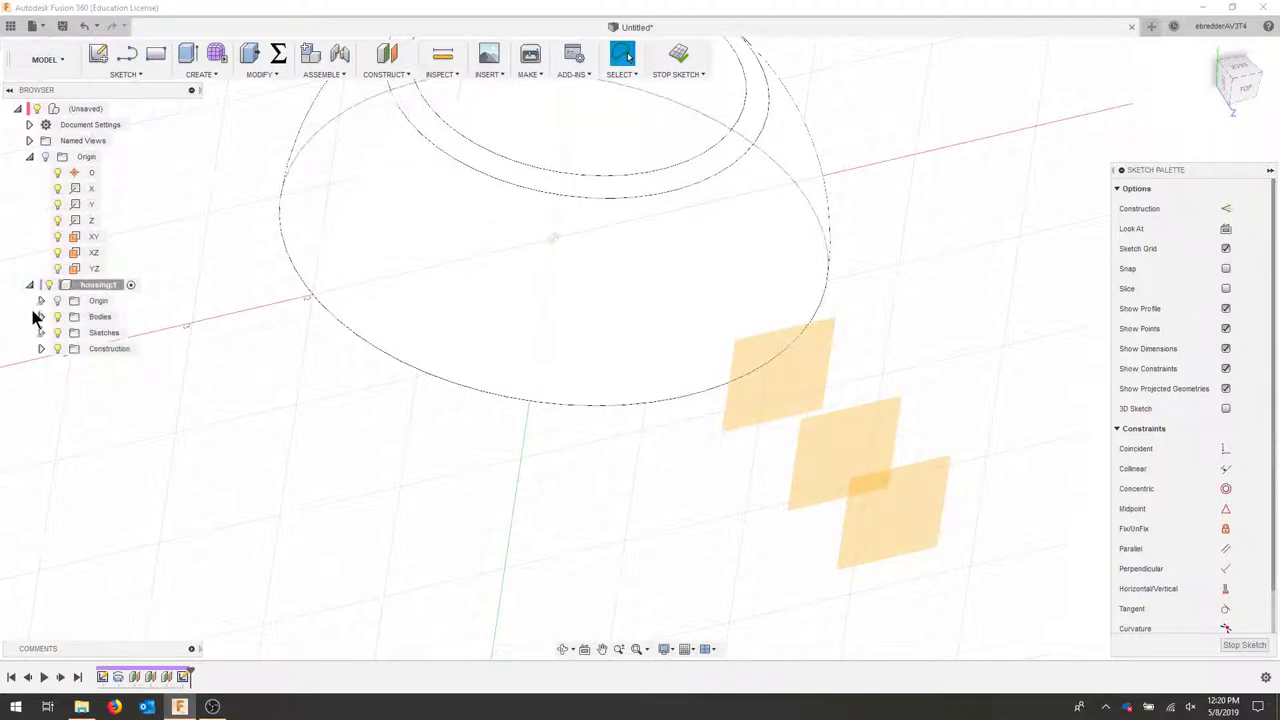
{"action": "left_click", "coordinate": [40, 349]}
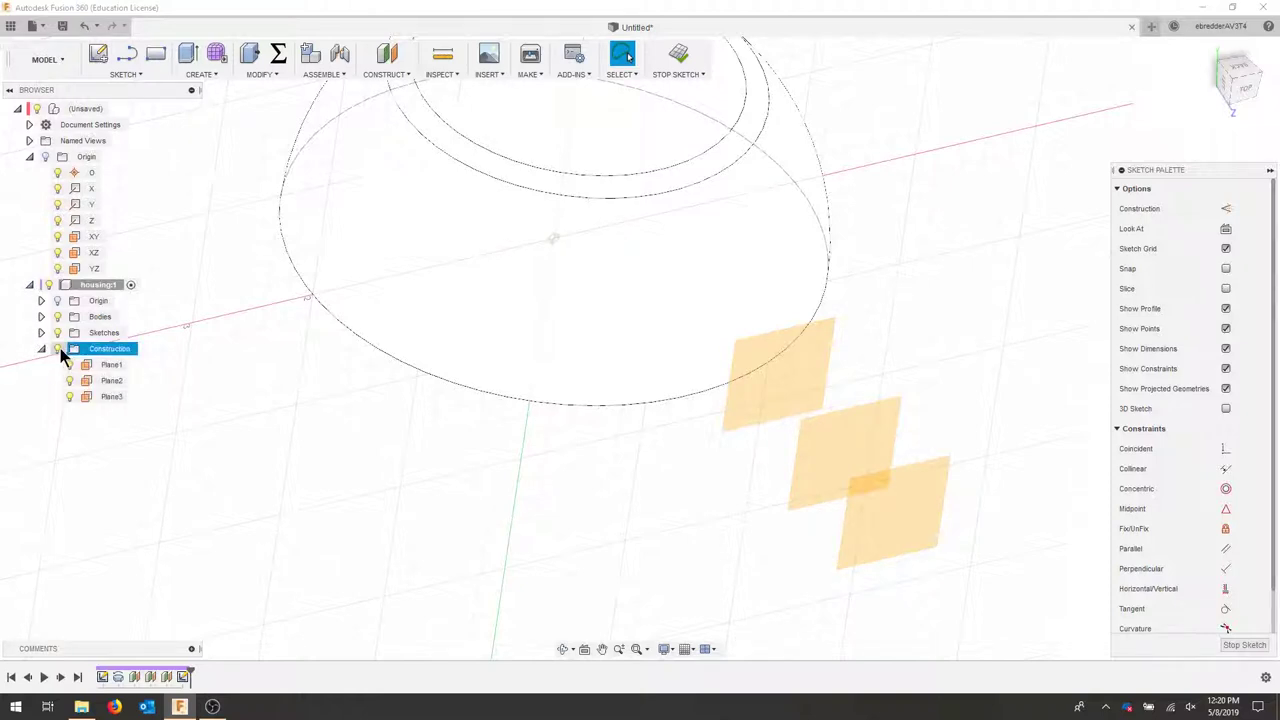
{"action": "left_click", "coordinate": [60, 348]}
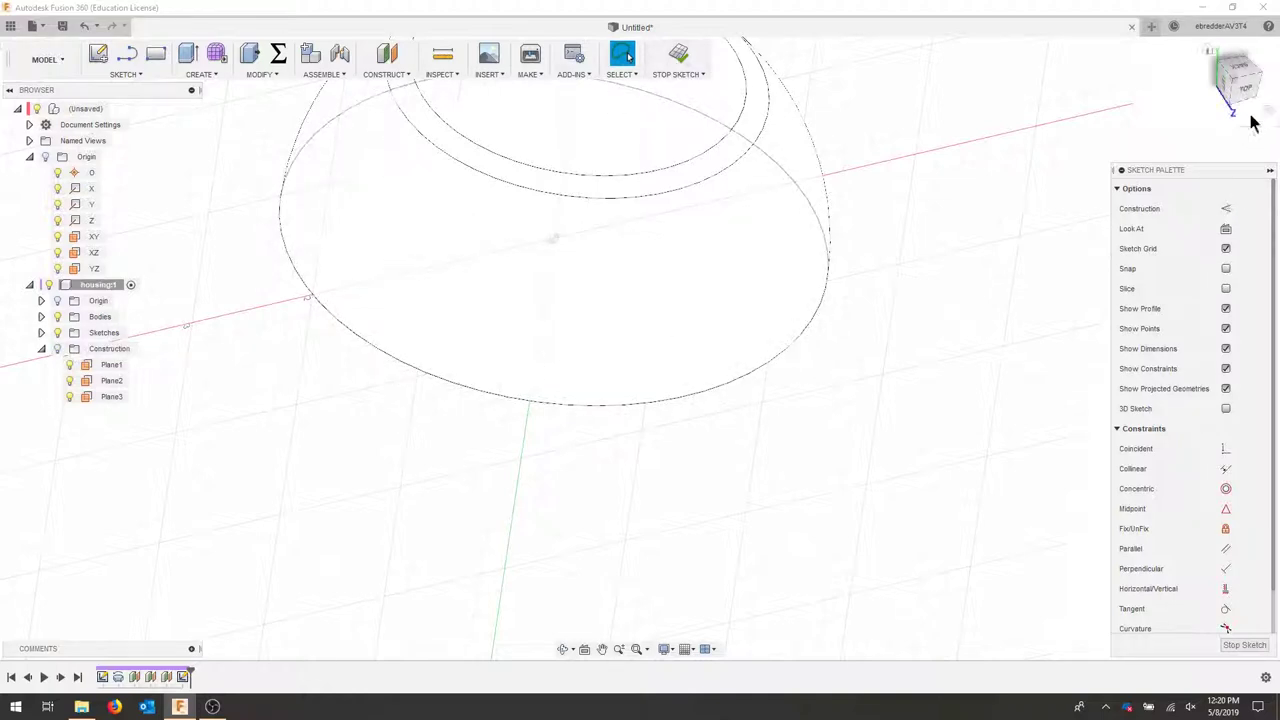
{"action": "left_click", "coordinate": [1236, 78]}
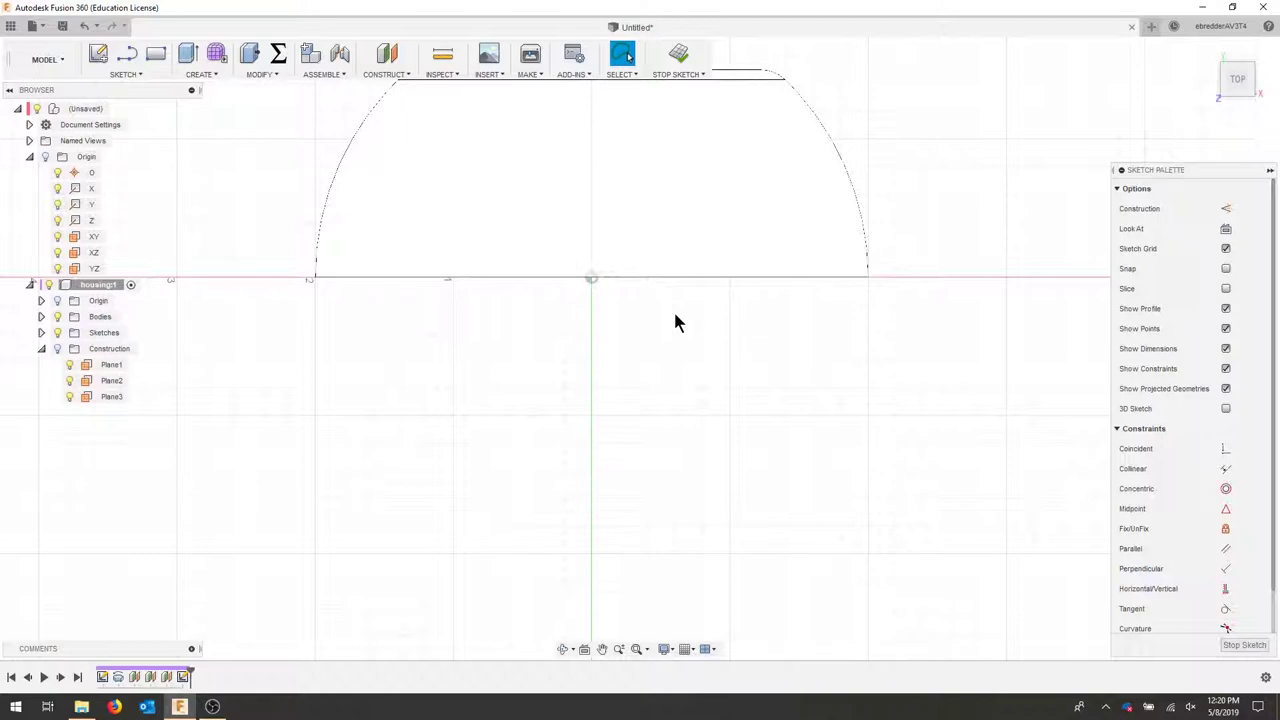
Draw a 1.50 × 0.50 in rectangle anchored at the origin.
{"action": "left_click", "coordinate": [157, 53]}
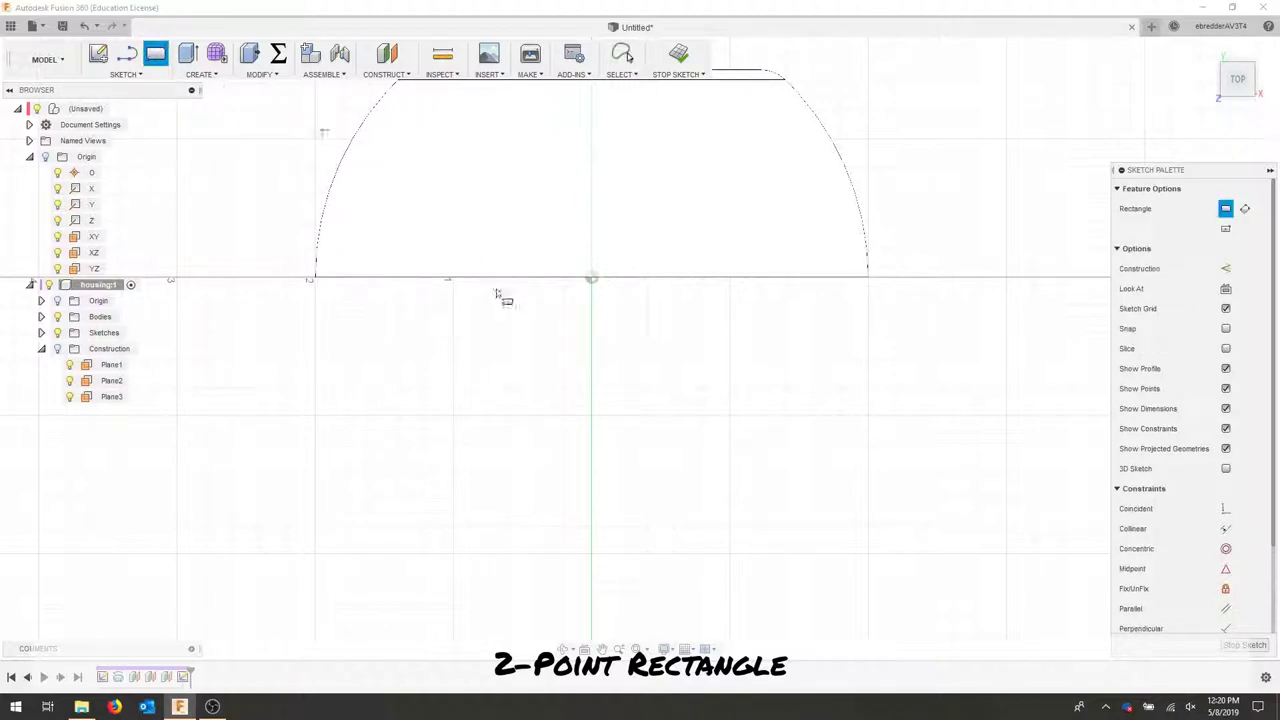
{"action": "left_click", "coordinate": [591, 278]}
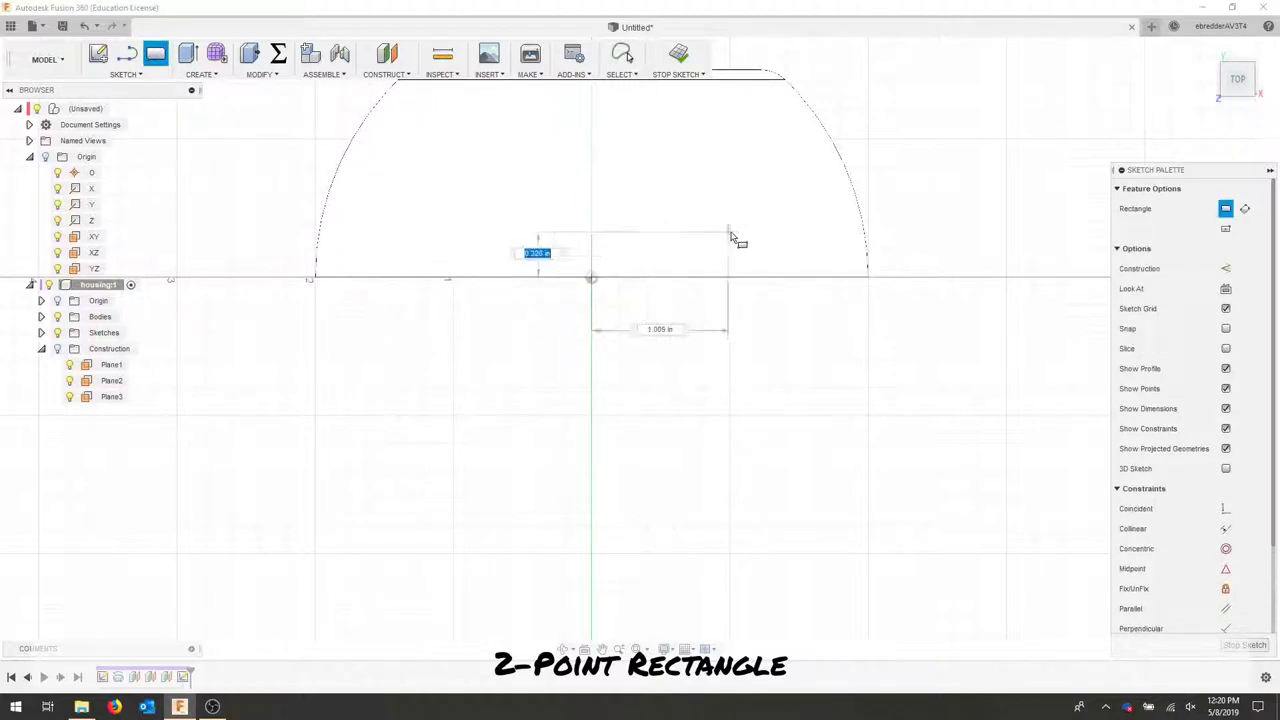
{"action": "type", "text": "0.5"}
{"action": "key", "text": "Tab"}
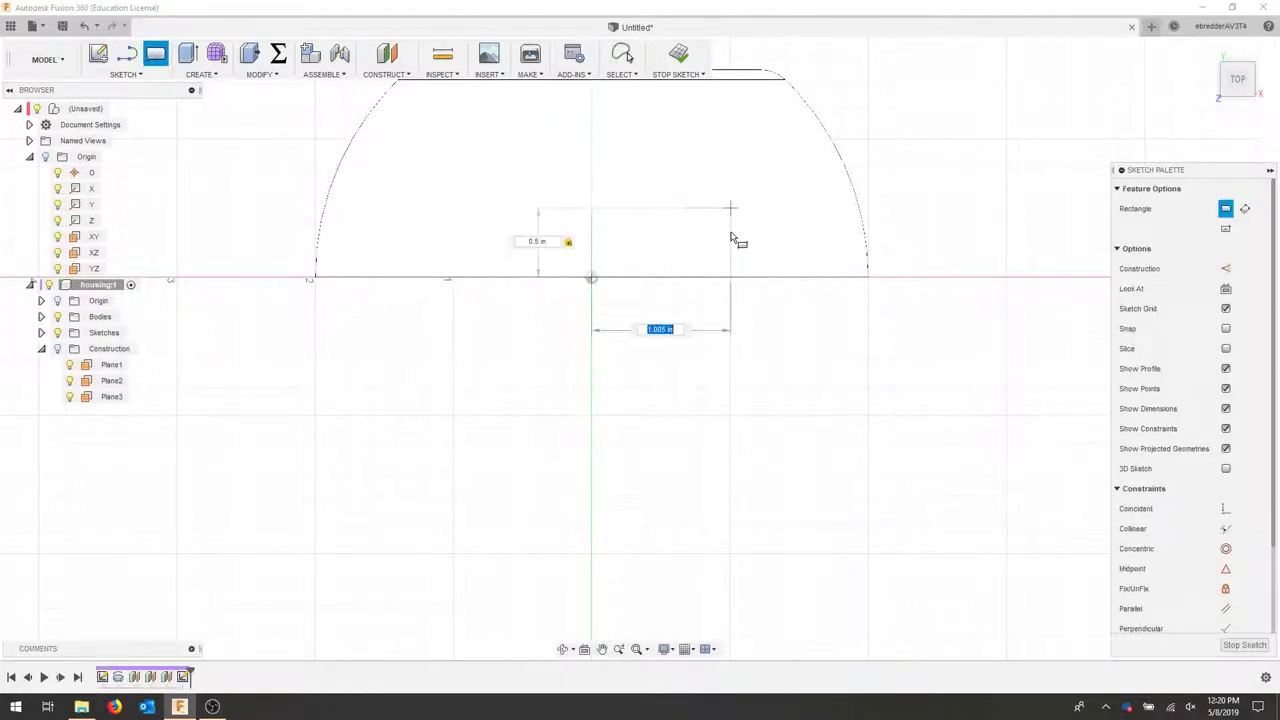
{"action": "type", "text": "1.5"}
{"action": "key", "text": "Return"}
{"action": "key", "text": "Escape"}
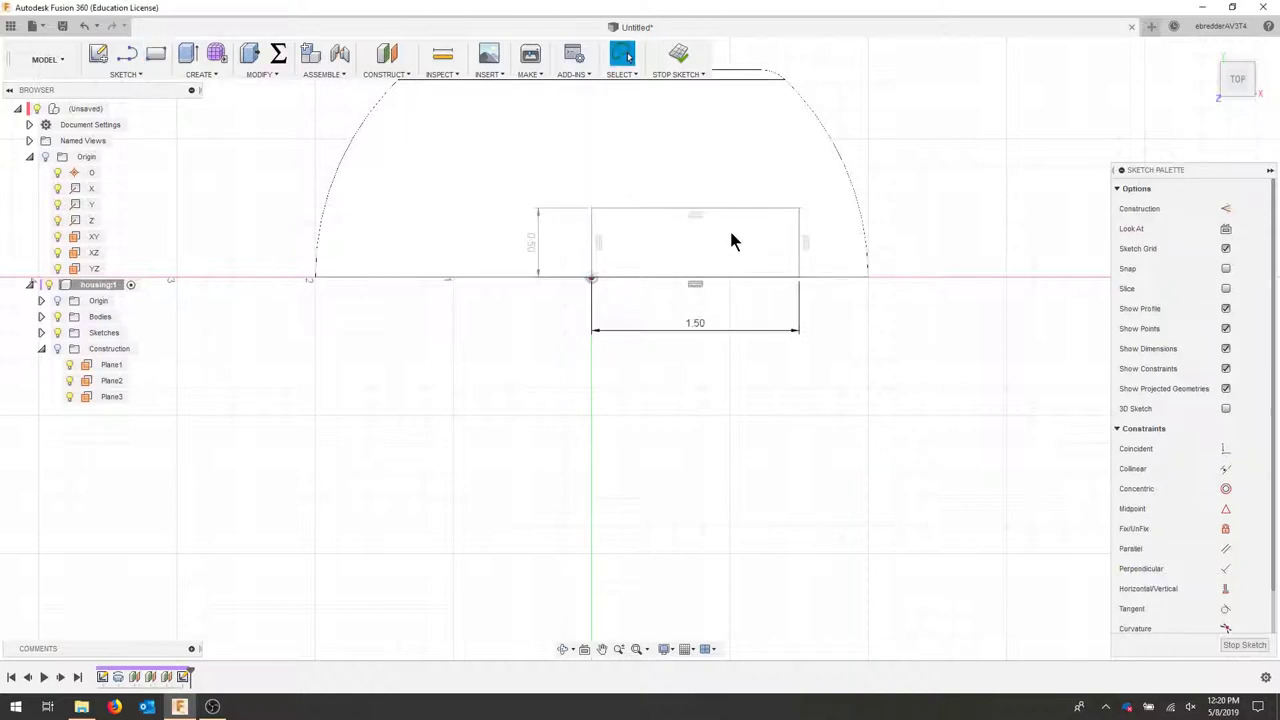
Fillet the rectangle's top-left and top-right corners to R0.25 and finish the sketch.
{"action": "left_click", "coordinate": [143, 74]}
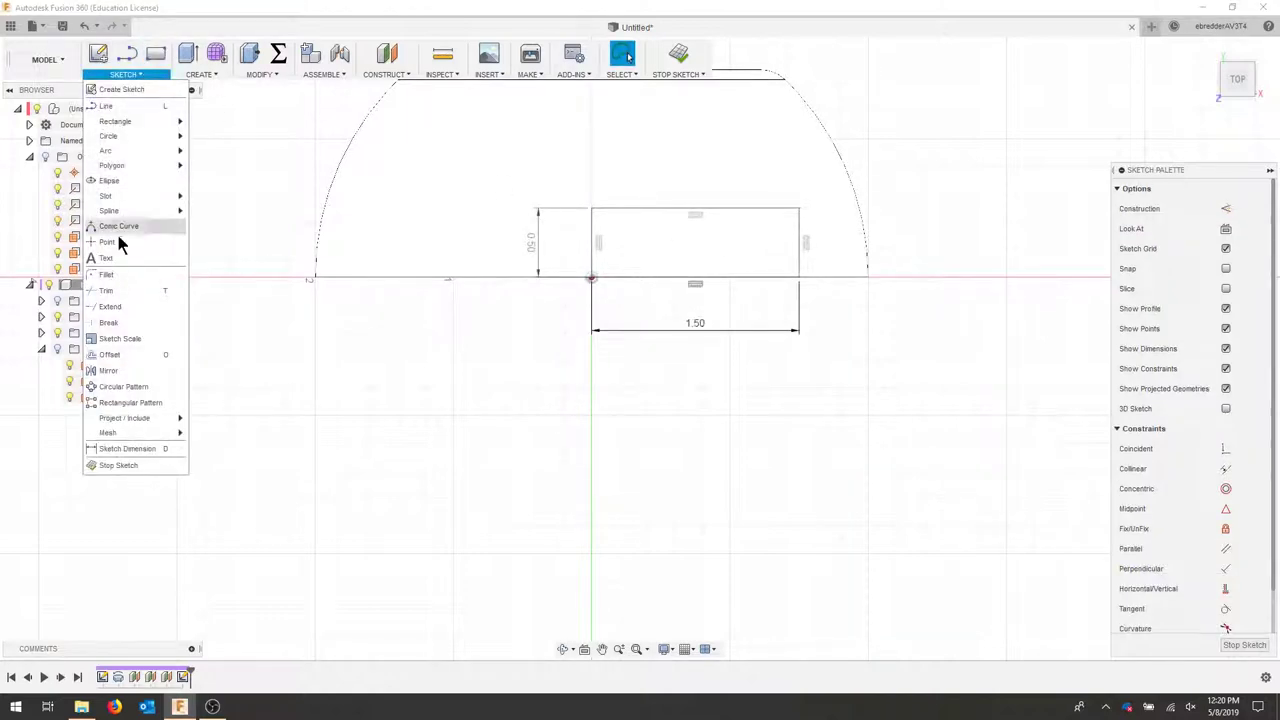
{"action": "left_click", "coordinate": [119, 245]}
{"action": "left_click", "coordinate": [134, 75]}
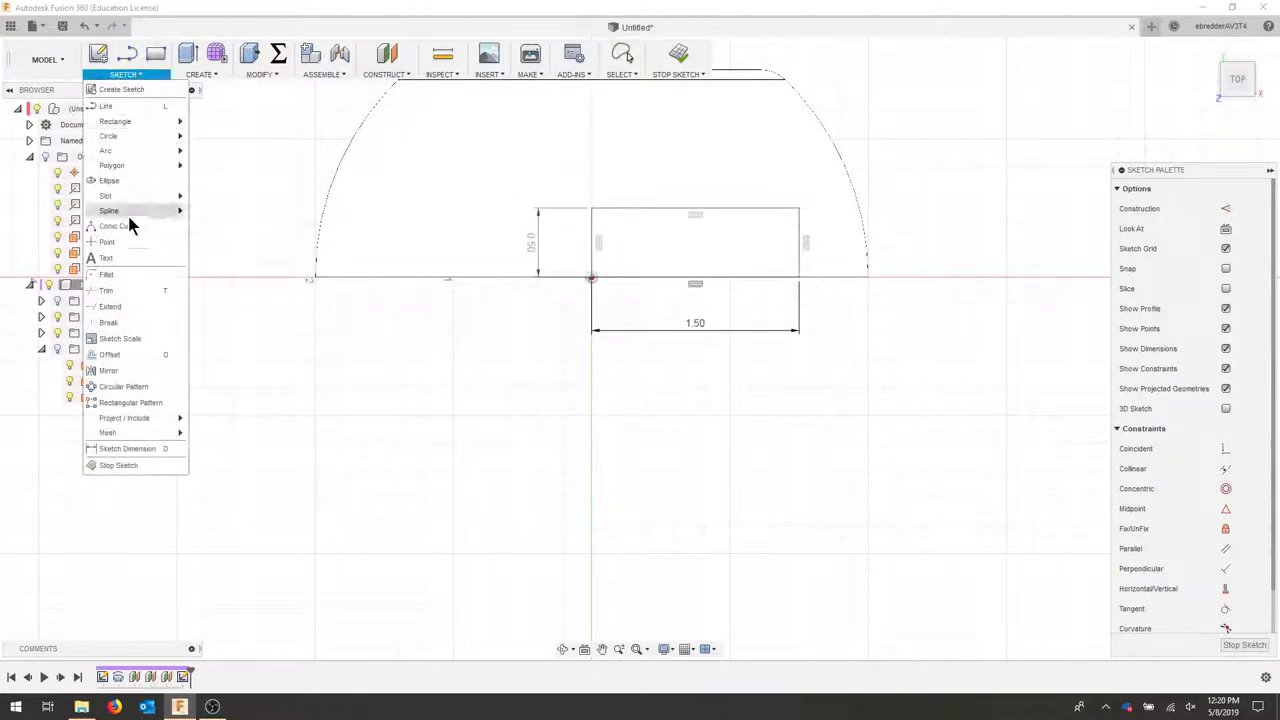
{"action": "left_click", "coordinate": [139, 270]}
{"action": "left_click", "coordinate": [622, 209]}
{"action": "left_click", "coordinate": [594, 241]}
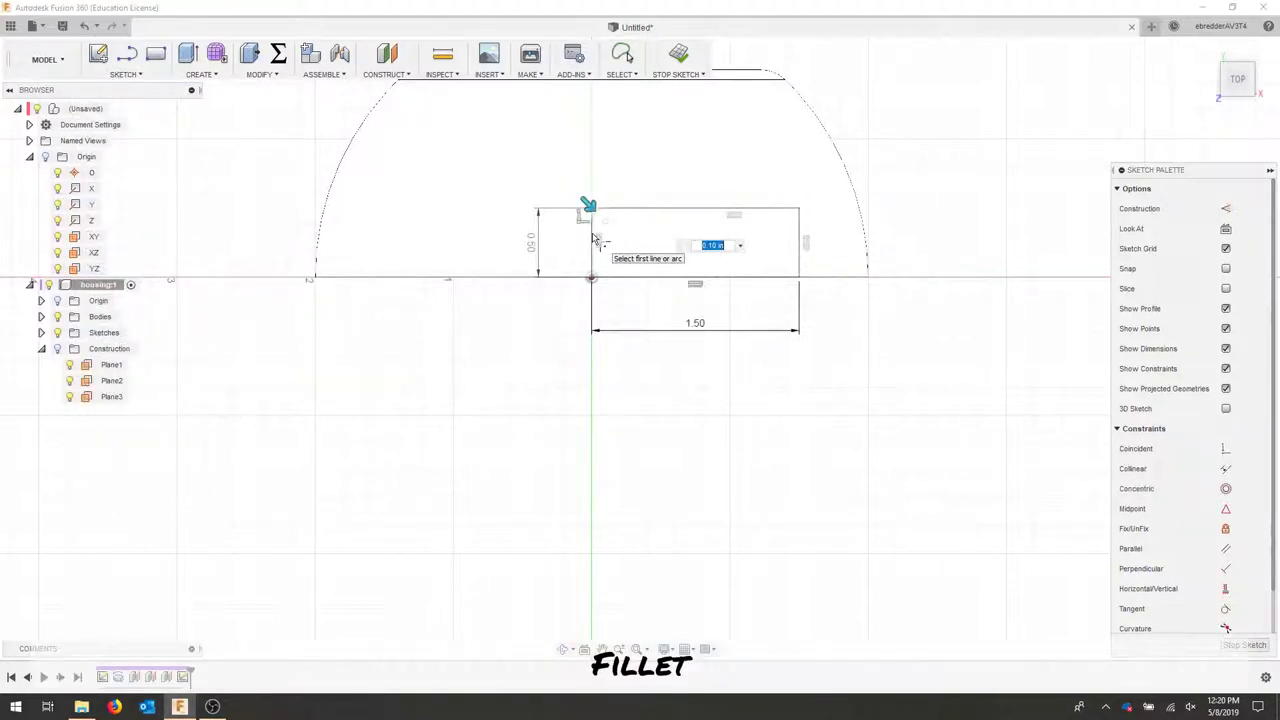
{"action": "type", "text": ".25"}
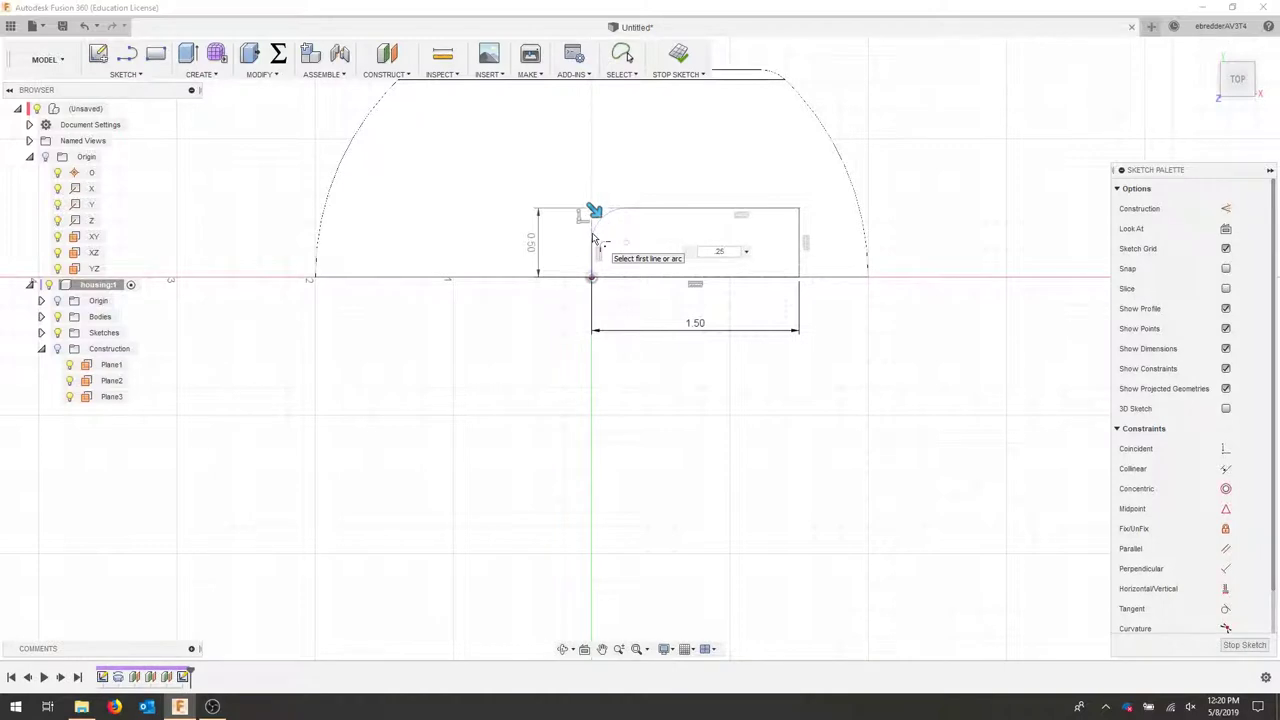
{"action": "key", "text": "Return"}
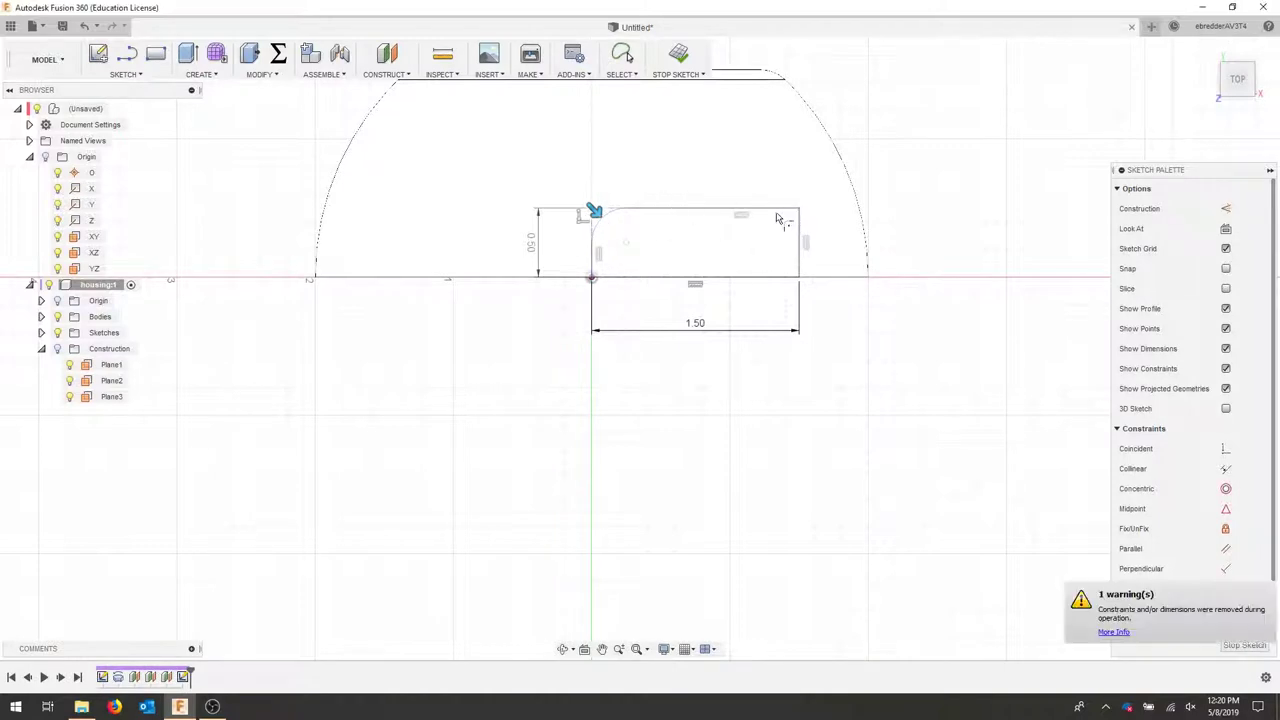
{"action": "left_click", "coordinate": [795, 206]}
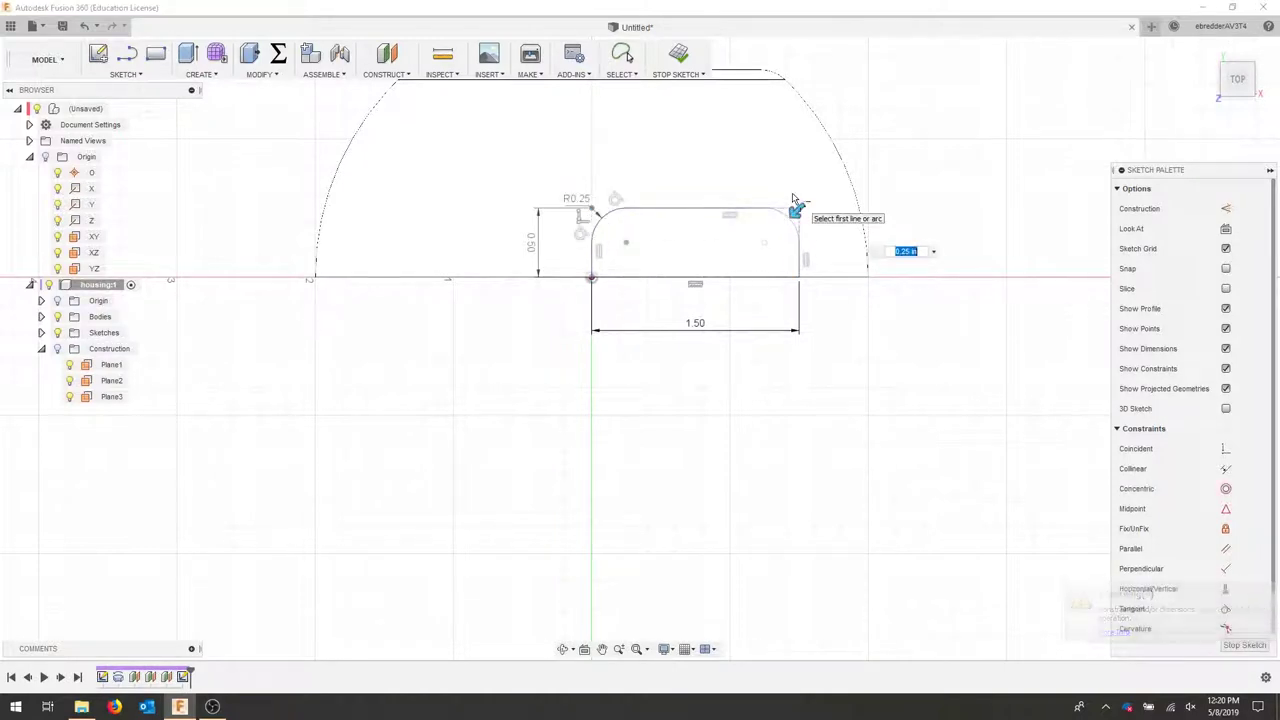
{"action": "key", "text": "Return"}
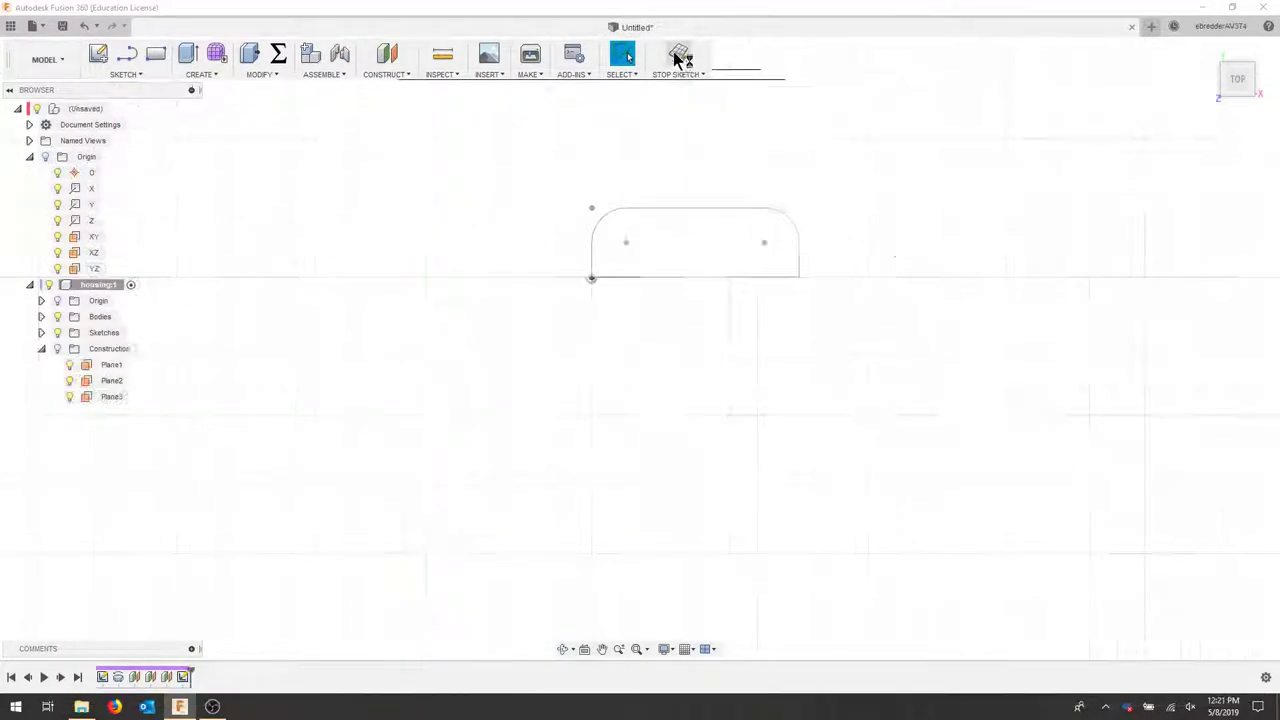
{"action": "left_click", "coordinate": [677, 52]}
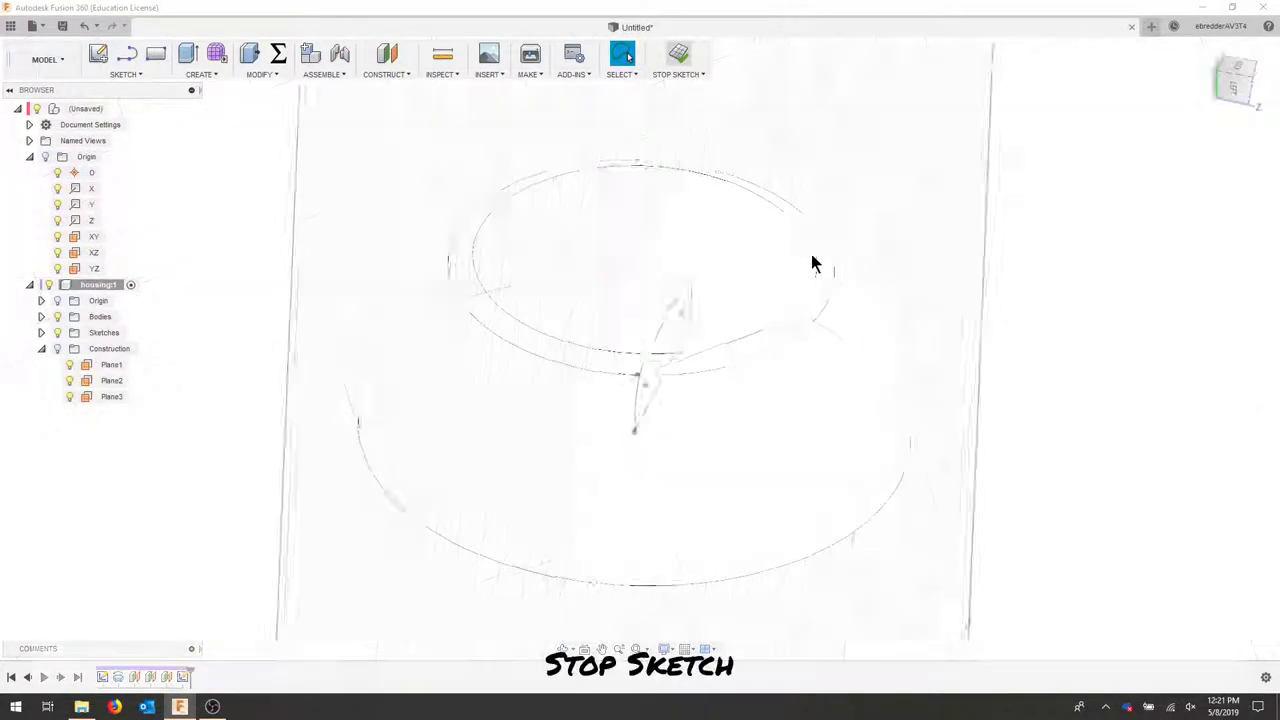
Show the construction planes and project the rounded profile into a new sketch.
{"action": "left_click", "coordinate": [58, 349]}
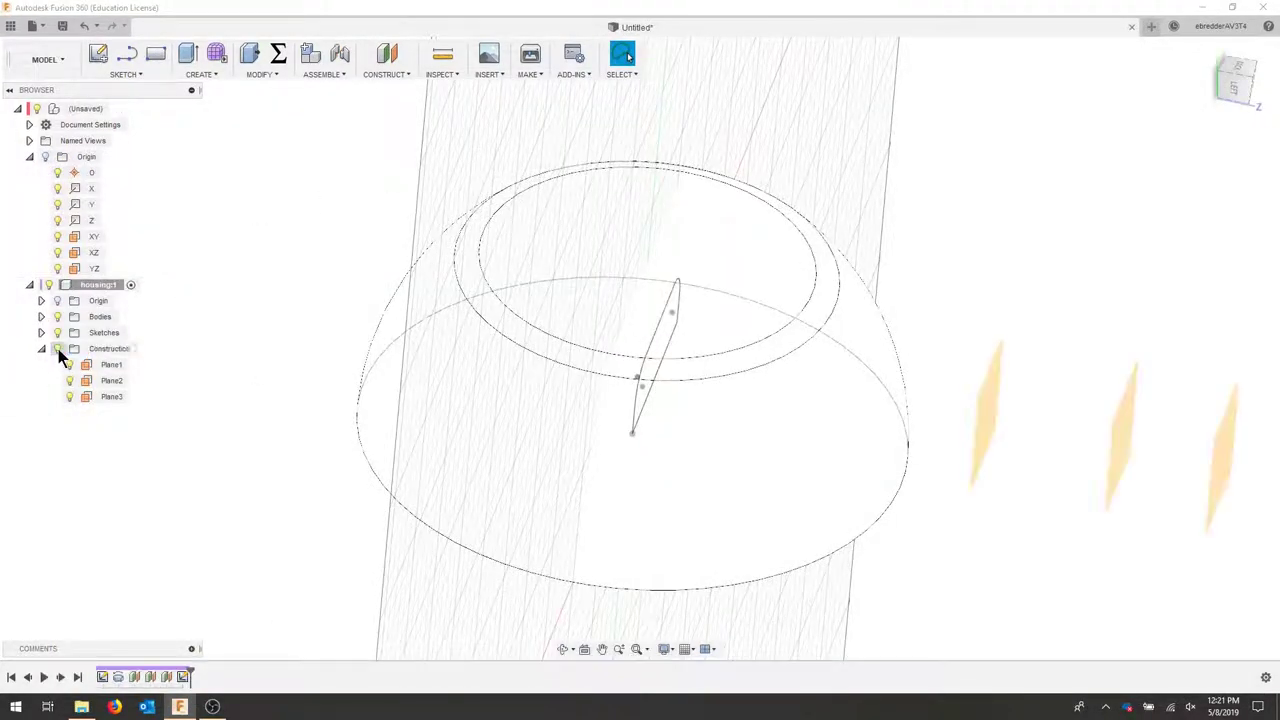
{"action": "middle_click_drag", "start_coordinate": [726, 277], "coordinate": [677, 288], "text": "shift"}
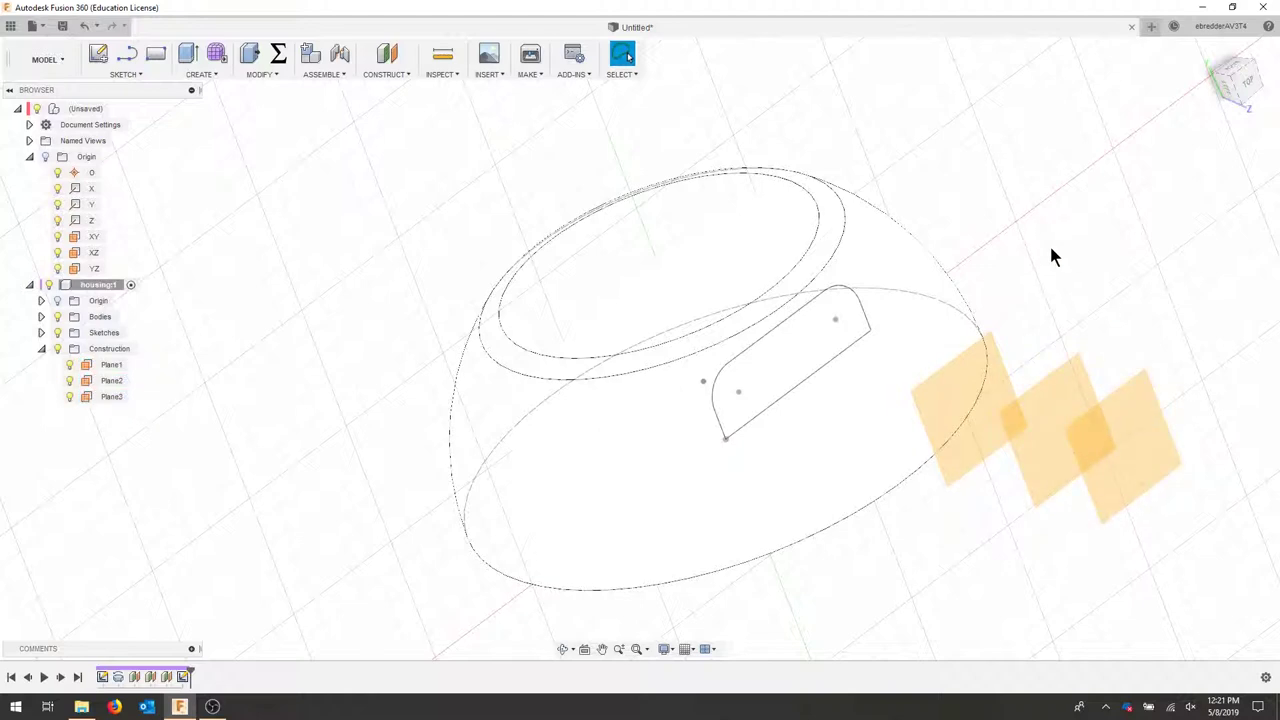
{"action": "key", "text": "p"}
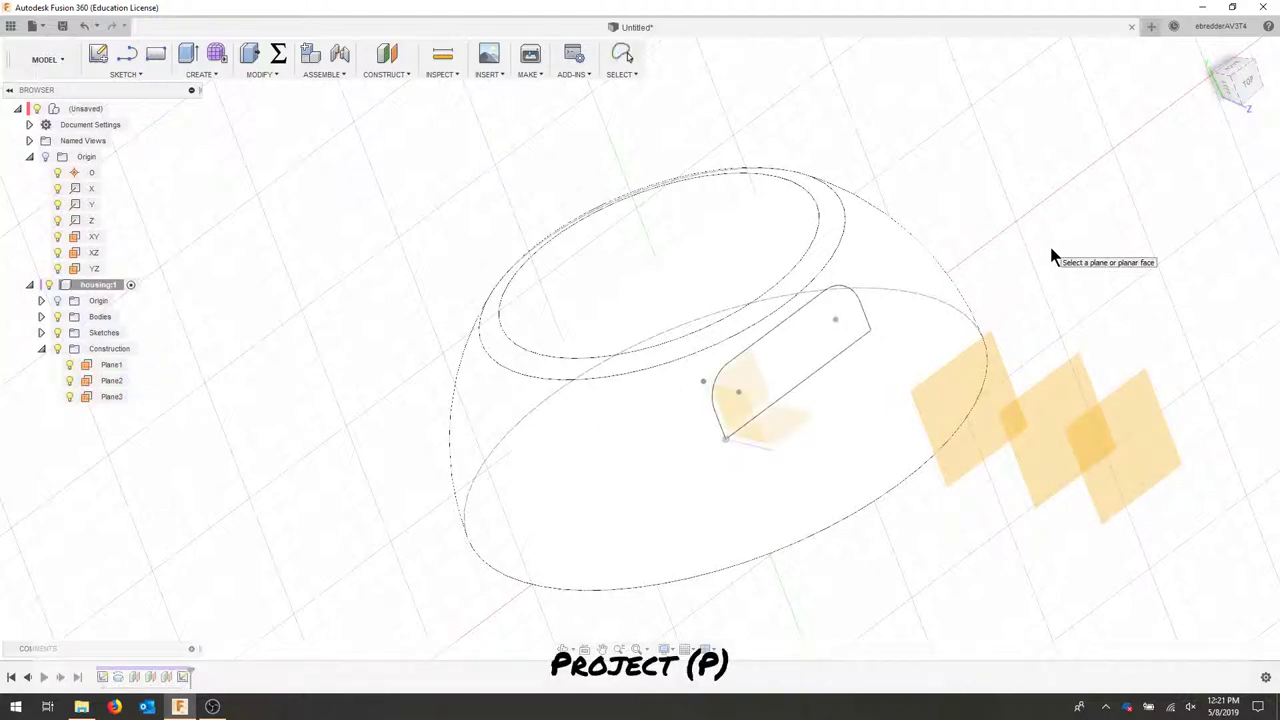
{"action": "left_click", "coordinate": [823, 334]}
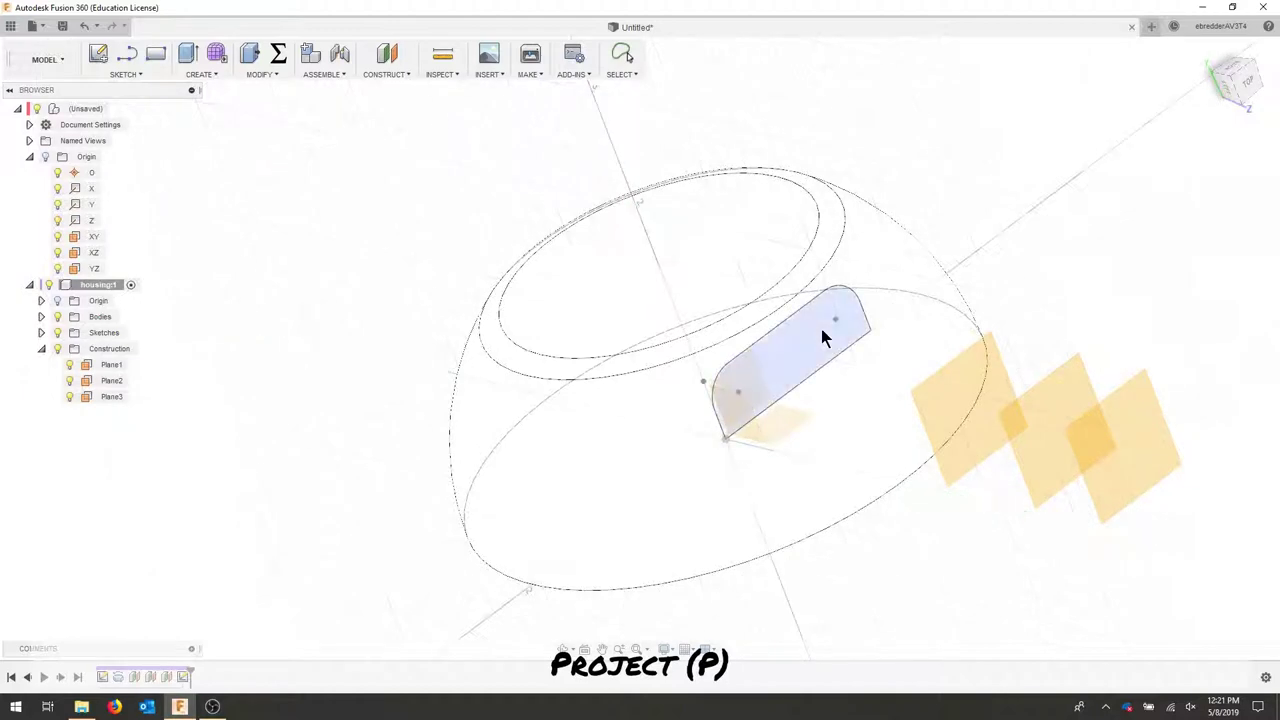
{"action": "left_click", "coordinate": [788, 372]}
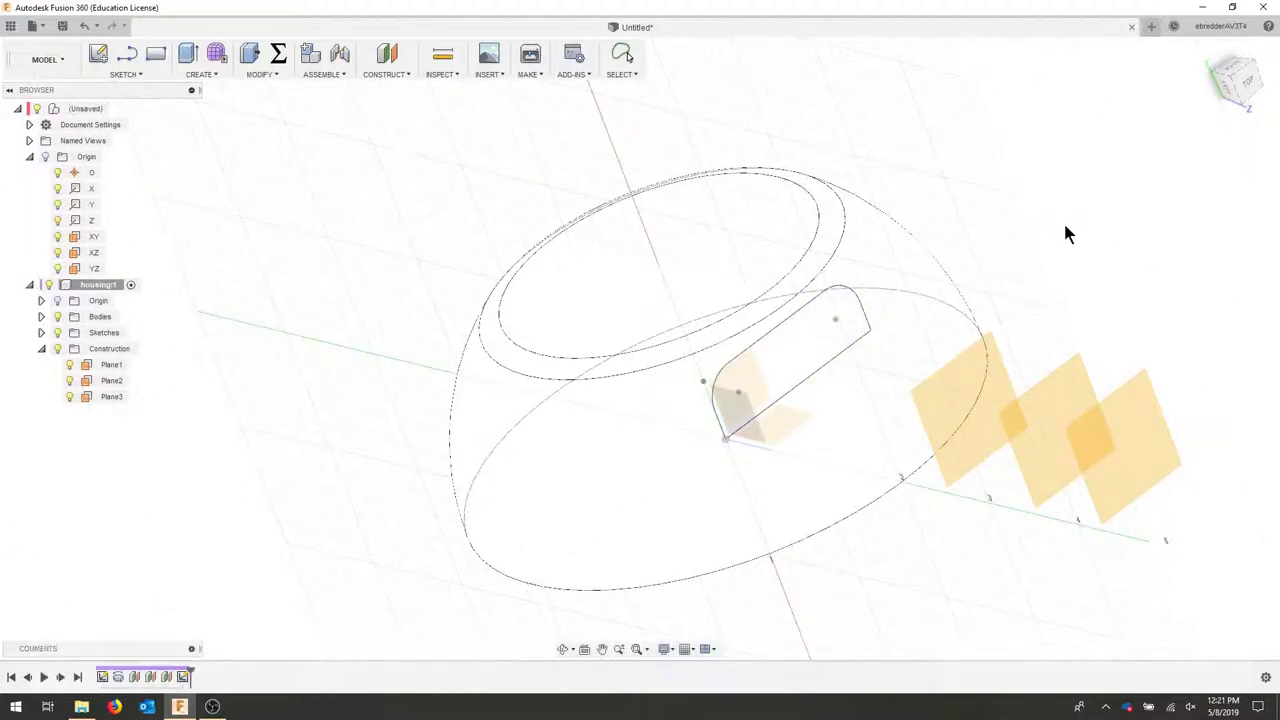
{"action": "key", "text": "Escape"}
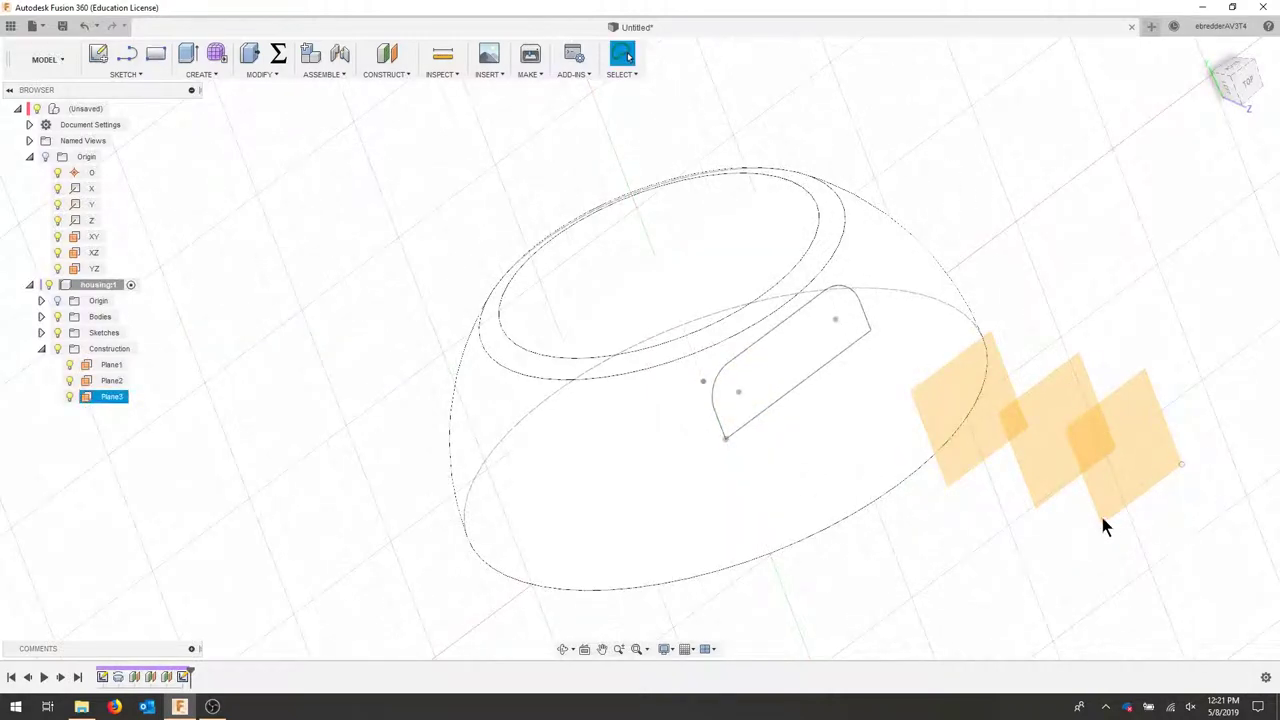
Start a sketch on Plane1 and select the 1.50 in line to project.
{"action": "left_click", "coordinate": [902, 381]}
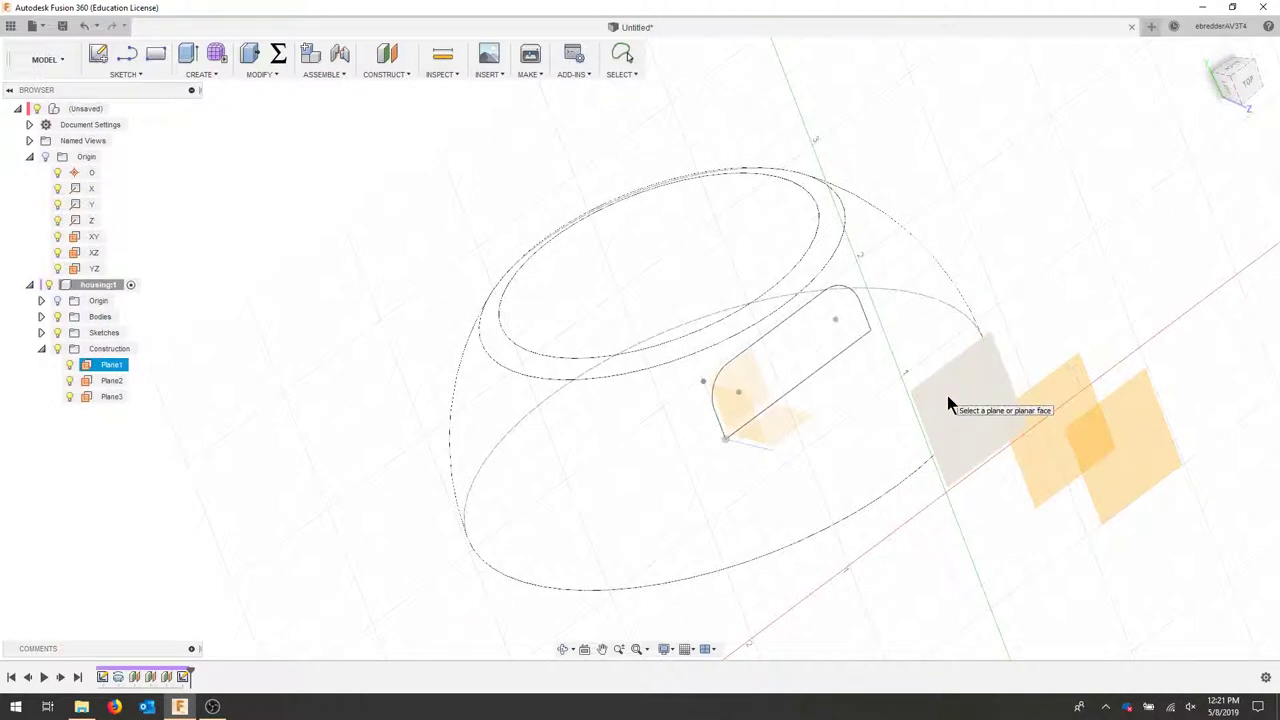
{"action": "left_click", "coordinate": [947, 392]}
{"action": "key", "text": "p"}
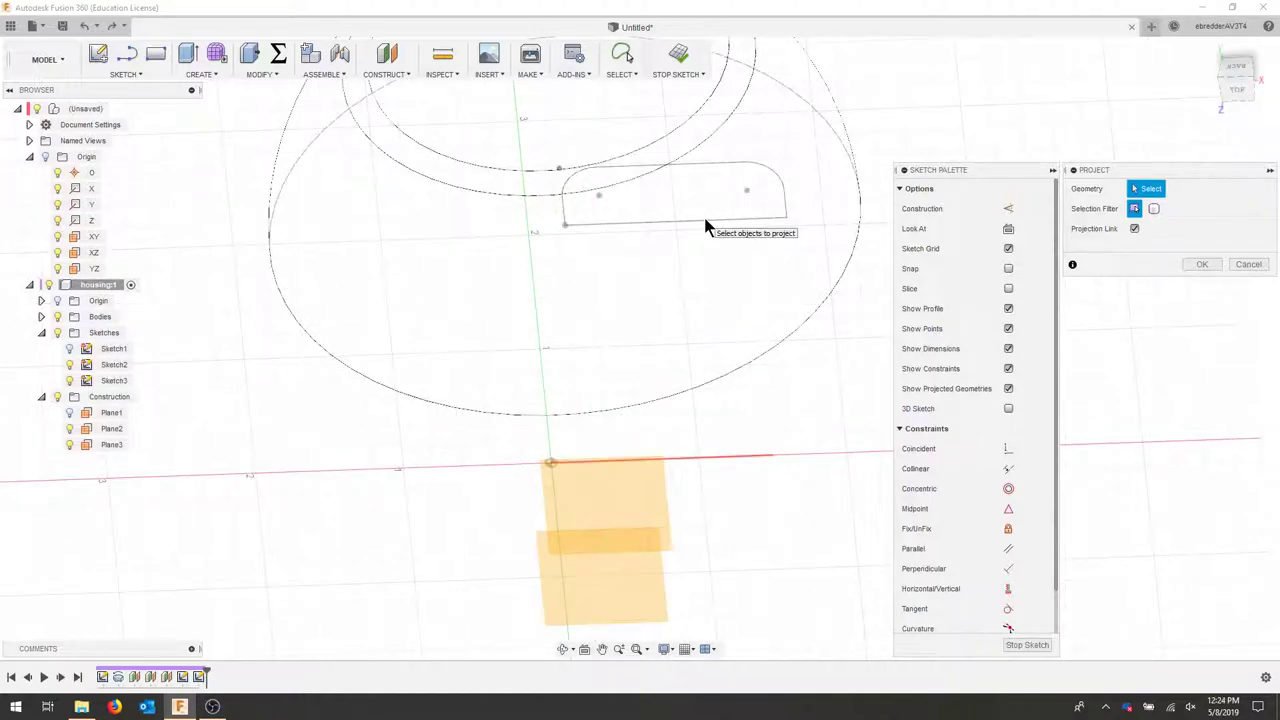
{"action": "left_click", "coordinate": [705, 223]}
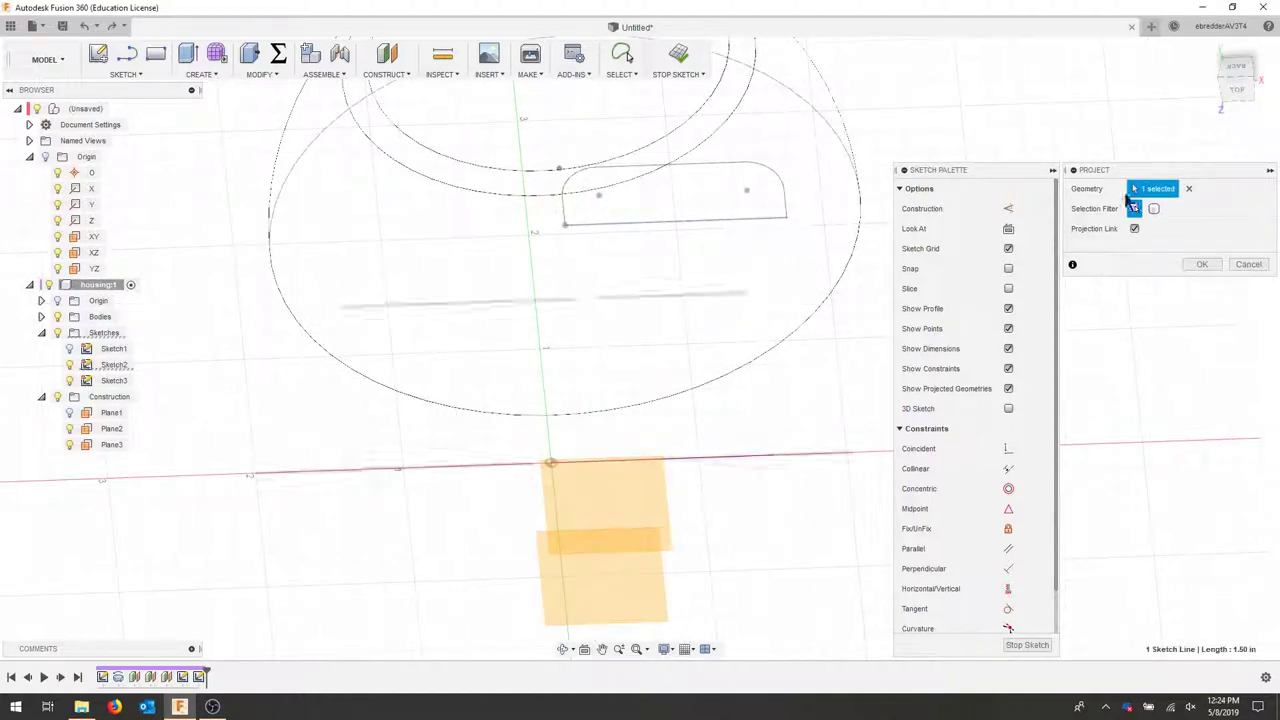
Confirm the line projection and draw a 1.40 × 0.50 in rectangle from the line's end.
{"action": "left_click", "coordinate": [1202, 264]}
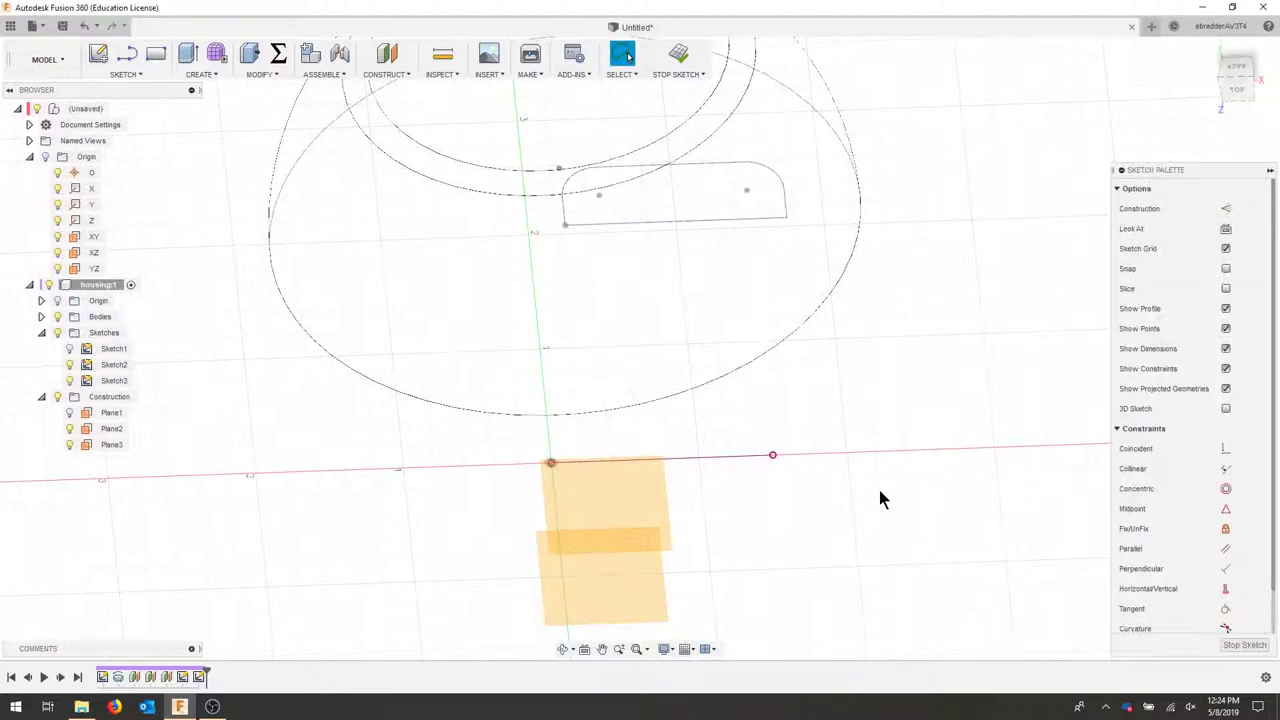
{"action": "key", "text": "l"}
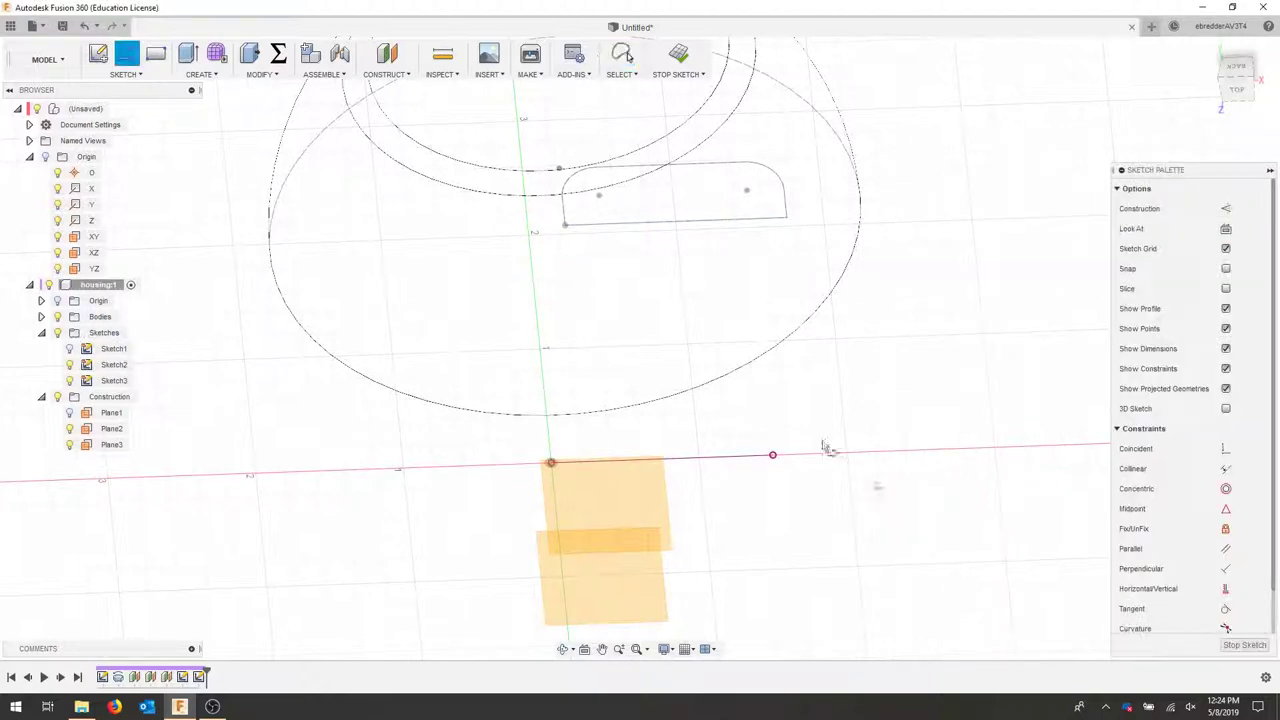
{"action": "left_click", "coordinate": [773, 456]}
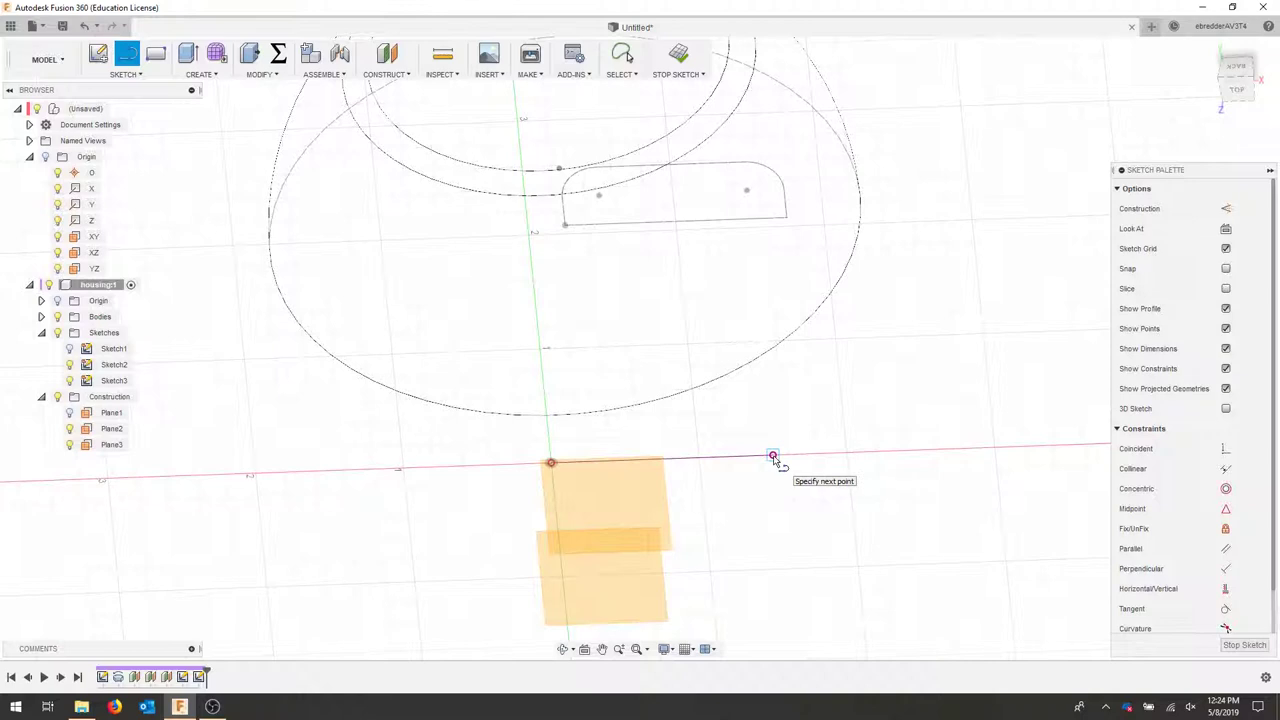
{"action": "key", "text": "Escape"}
{"action": "left_click", "coordinate": [158, 53]}
{"action": "left_click", "coordinate": [773, 455]}
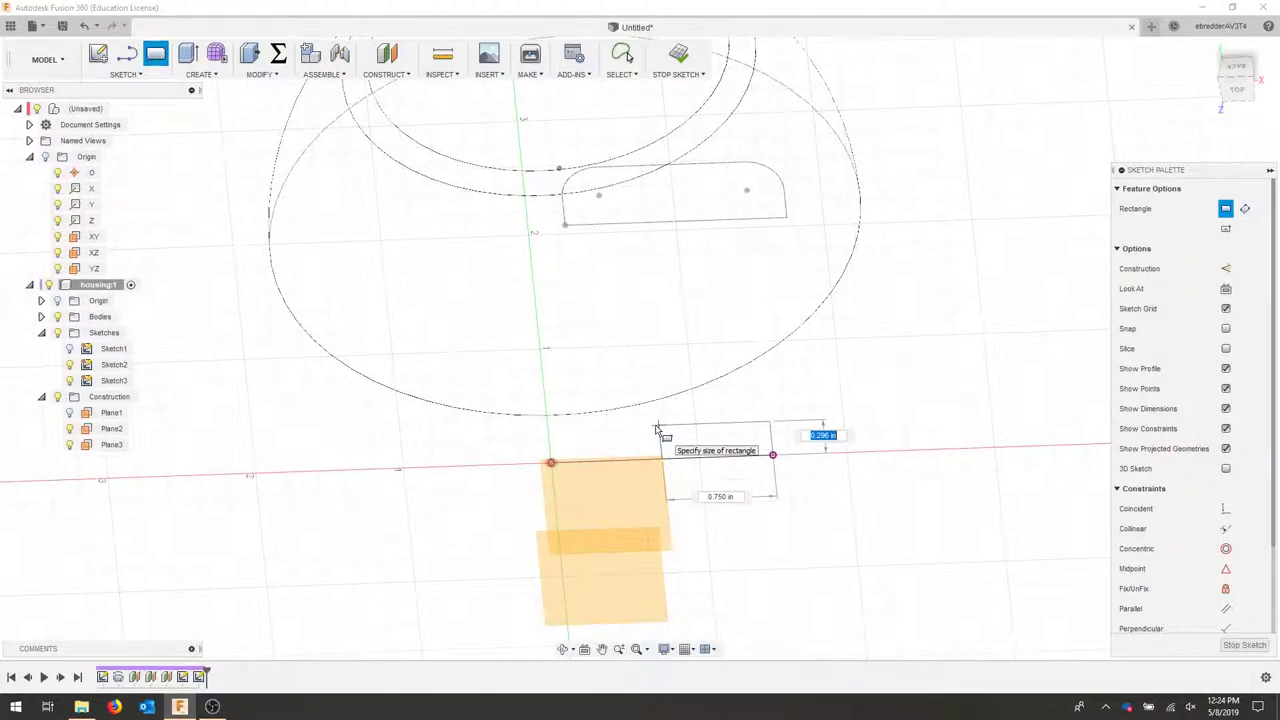
{"action": "key", "text": "Tab"}
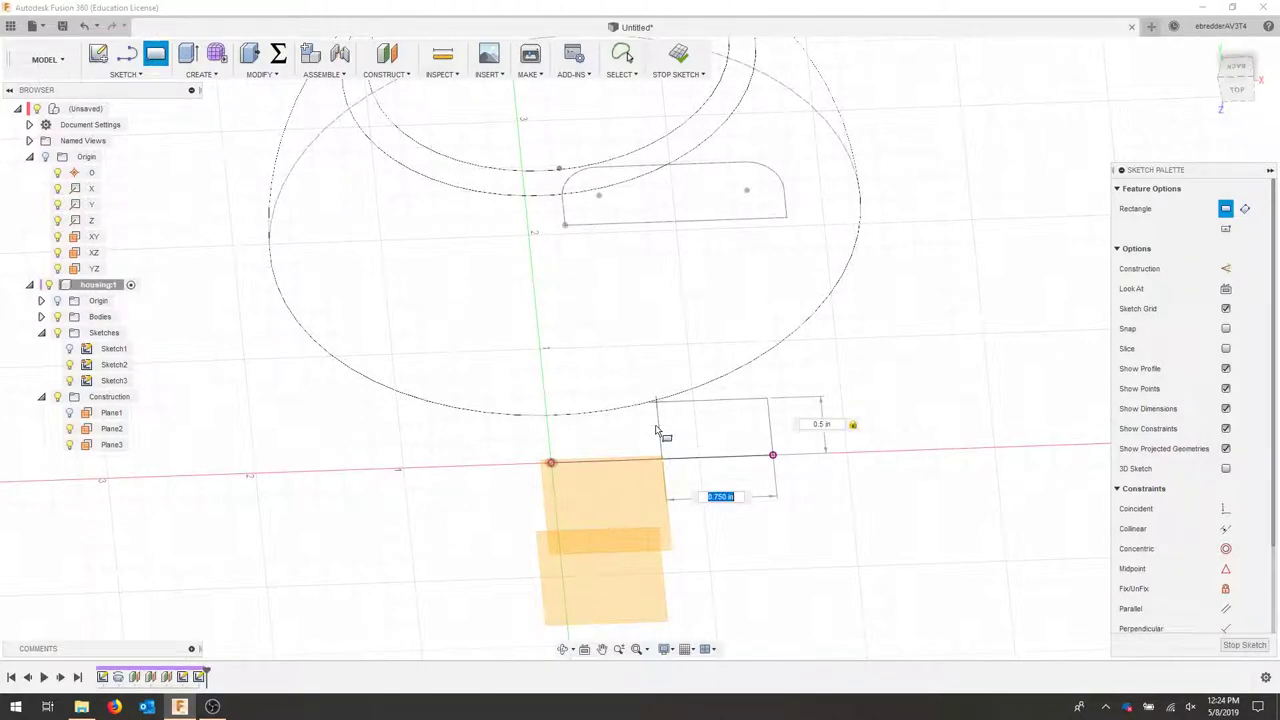
{"action": "type", "text": "1.4"}
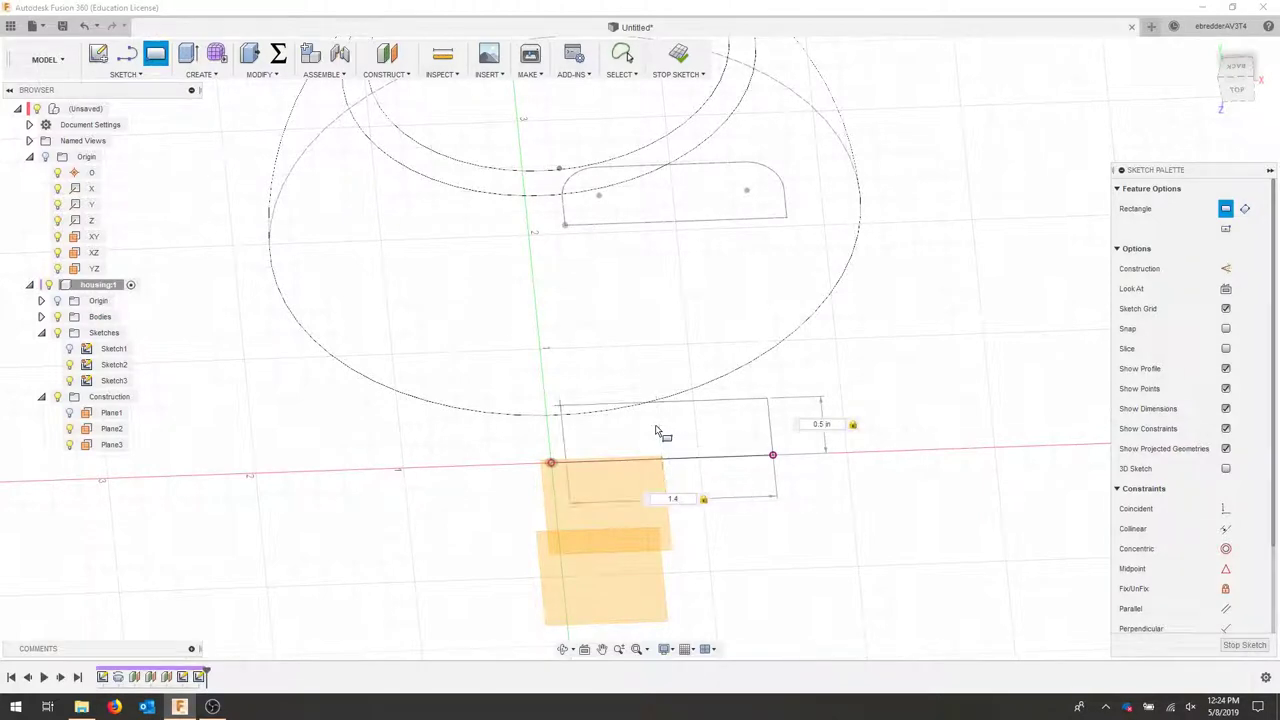
{"action": "key", "text": "Return"}
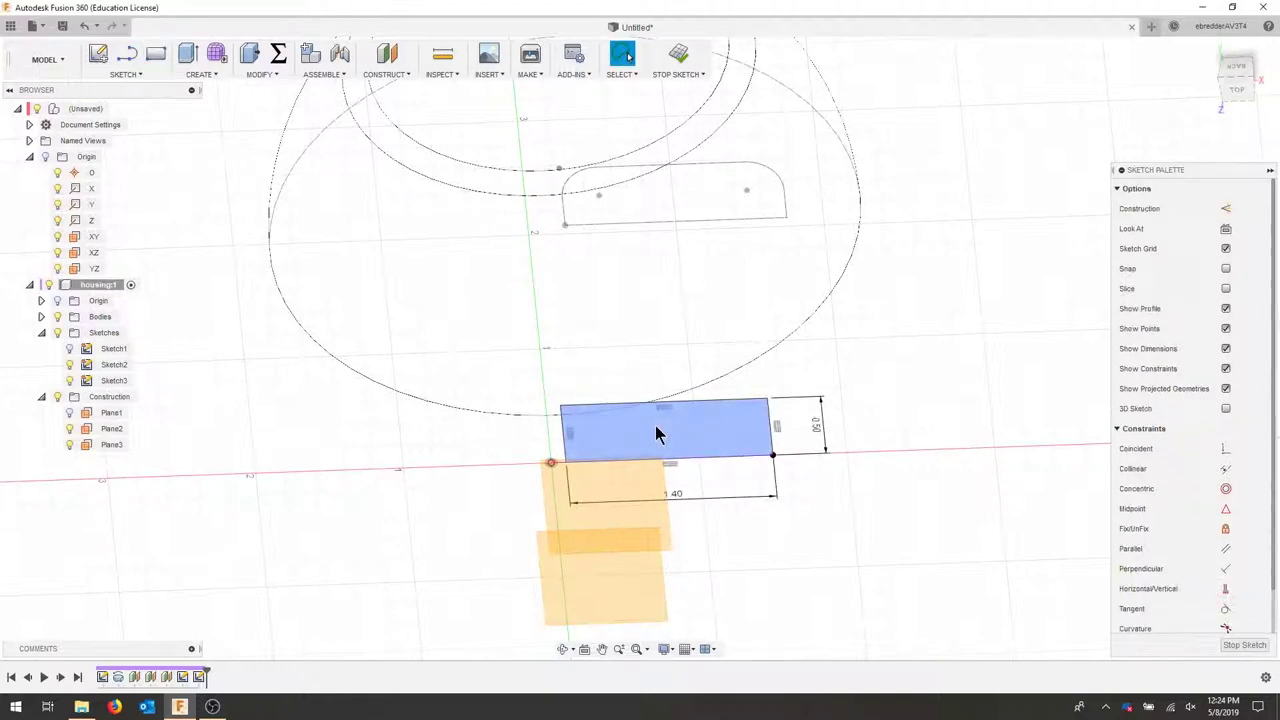
Round both top corners to 0.25 in, finish the sketch, and pick Plane2 for the next one.
{"action": "left_click", "coordinate": [141, 76]}
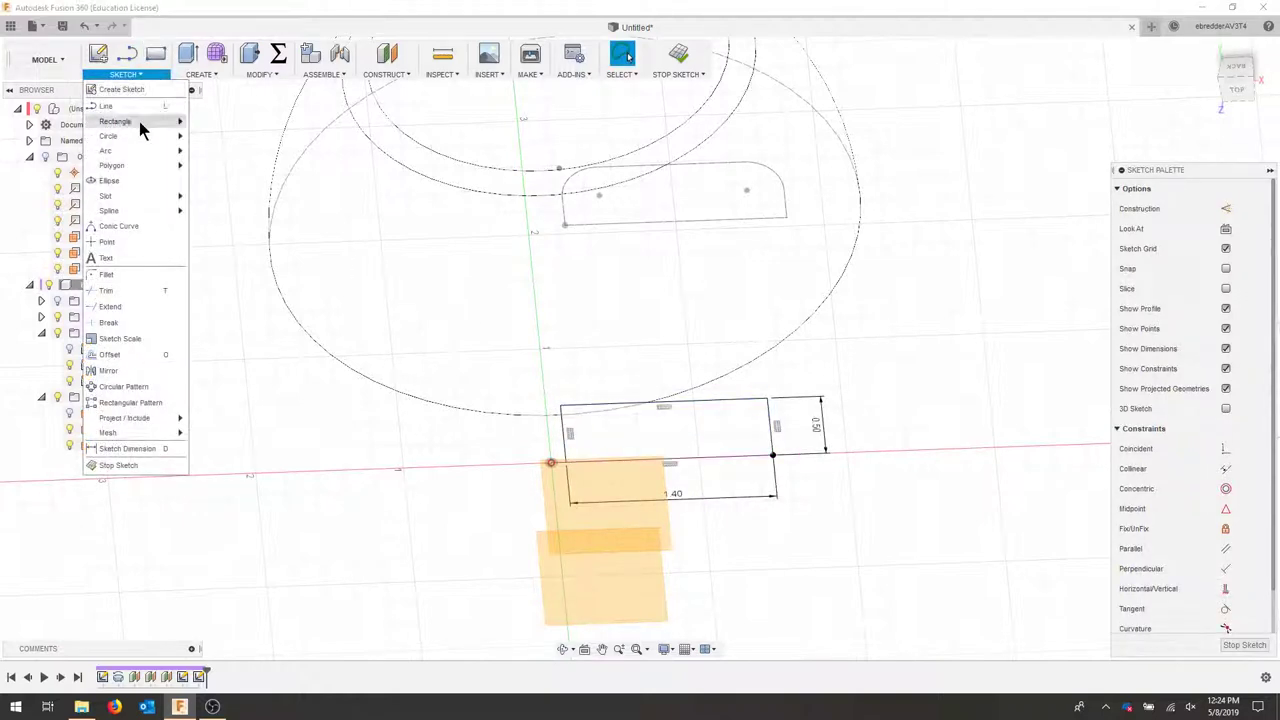
{"action": "mouse_move", "coordinate": [145, 150]}
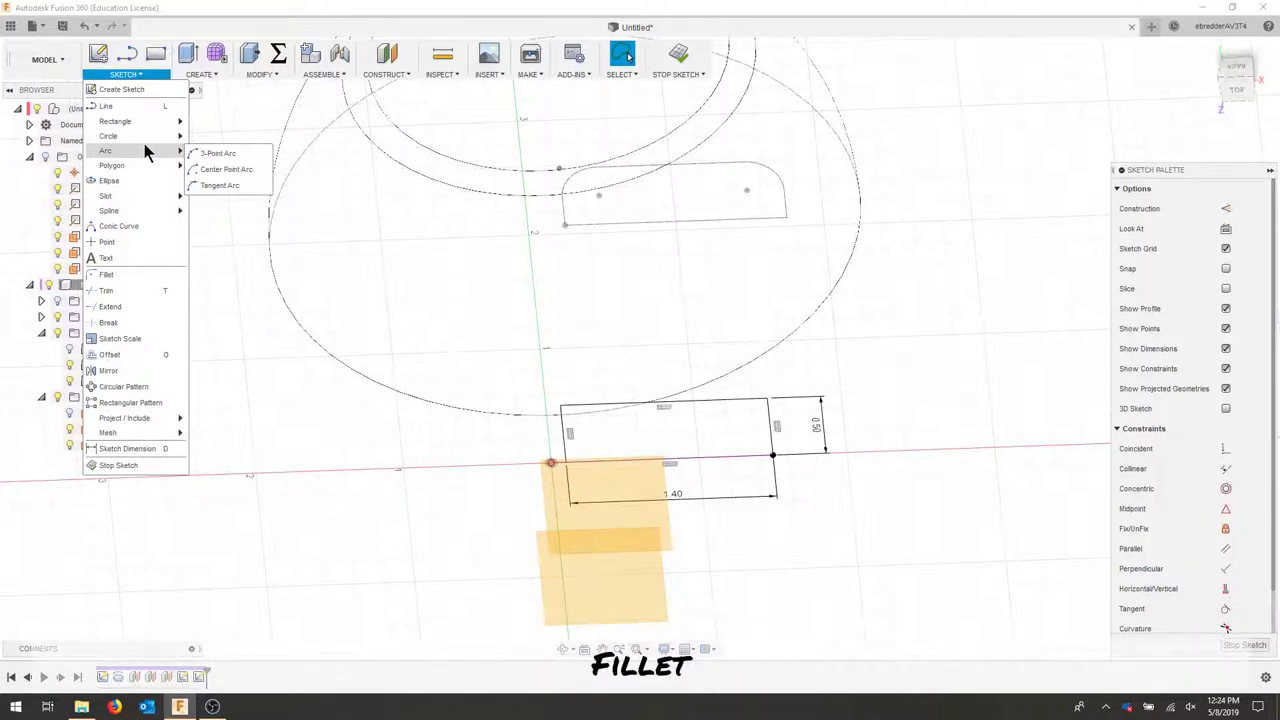
{"action": "left_click", "coordinate": [140, 274]}
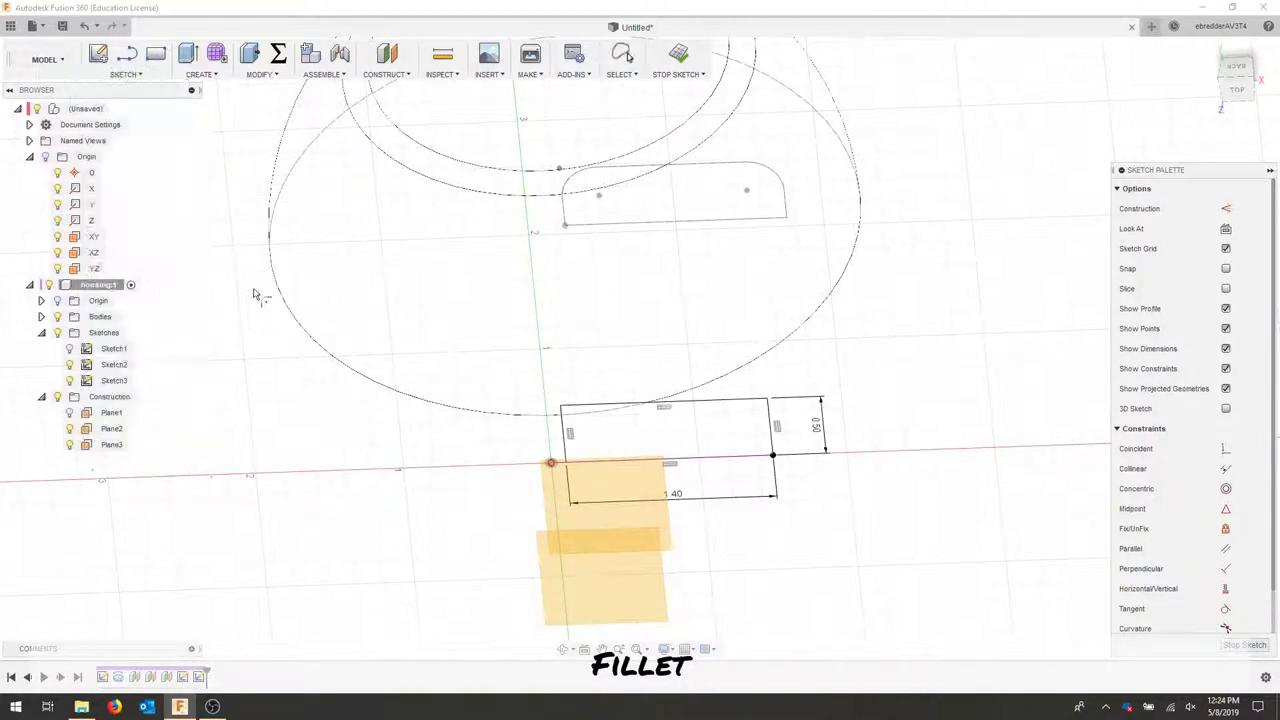
{"action": "left_click", "coordinate": [562, 410]}
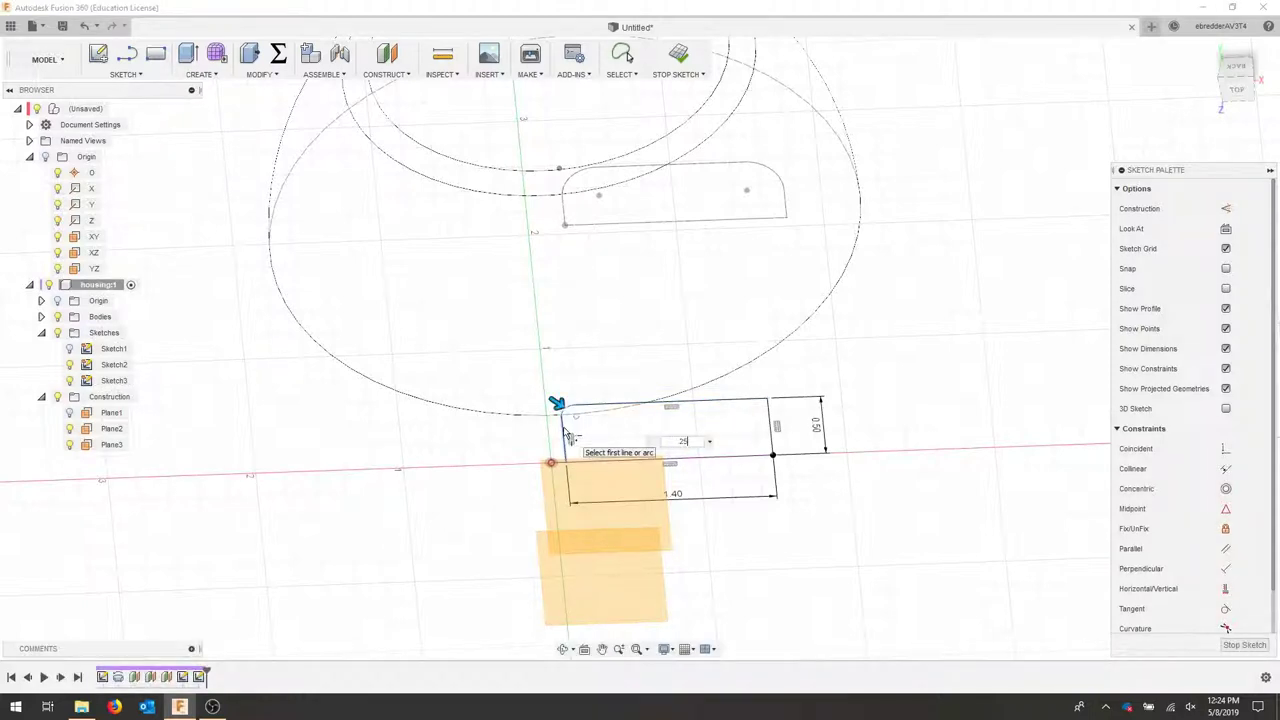
{"action": "left_click", "coordinate": [560, 414]}
{"action": "left_click", "coordinate": [123, 75]}
{"action": "left_click", "coordinate": [106, 274]}
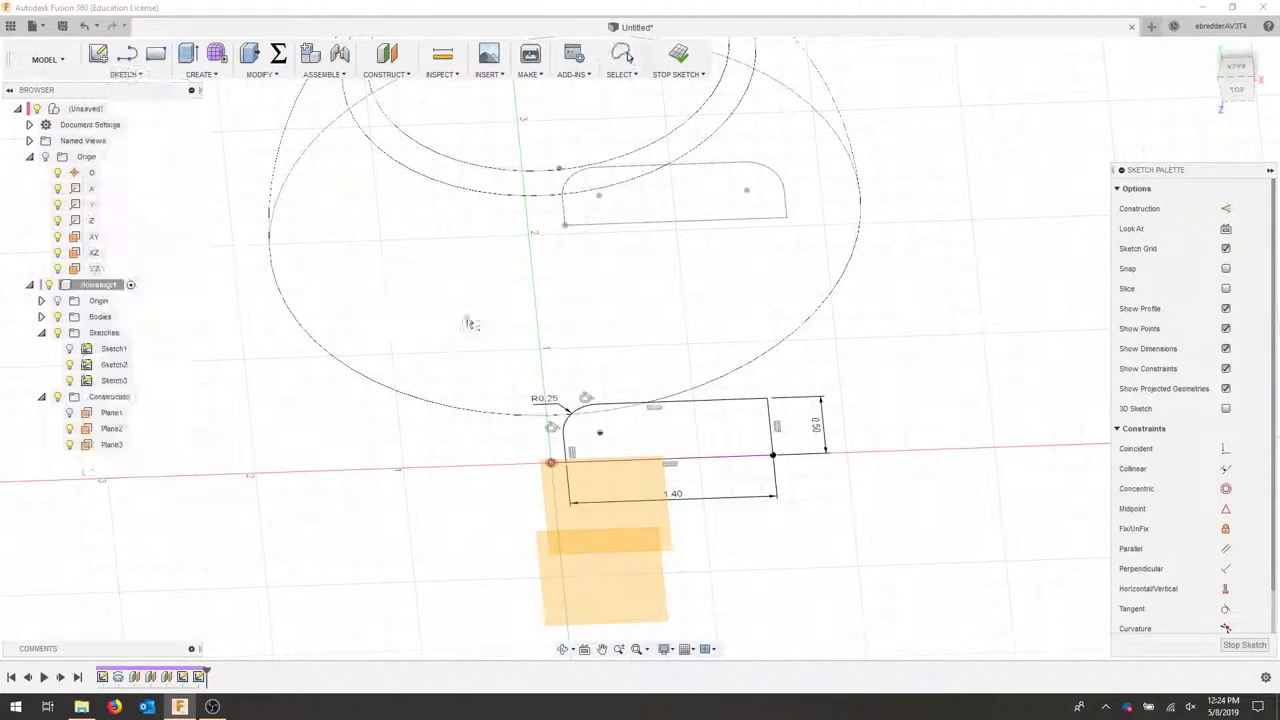
{"action": "key", "text": "Return"}
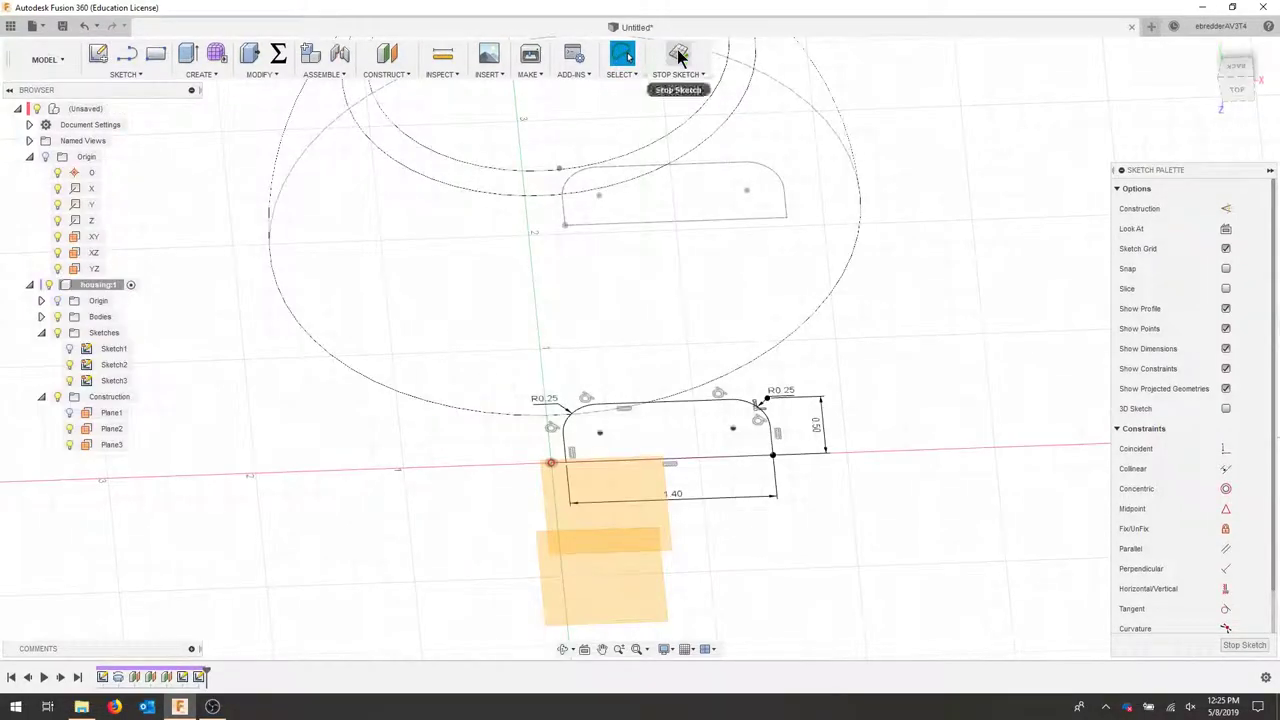
{"action": "left_click", "coordinate": [678, 52]}
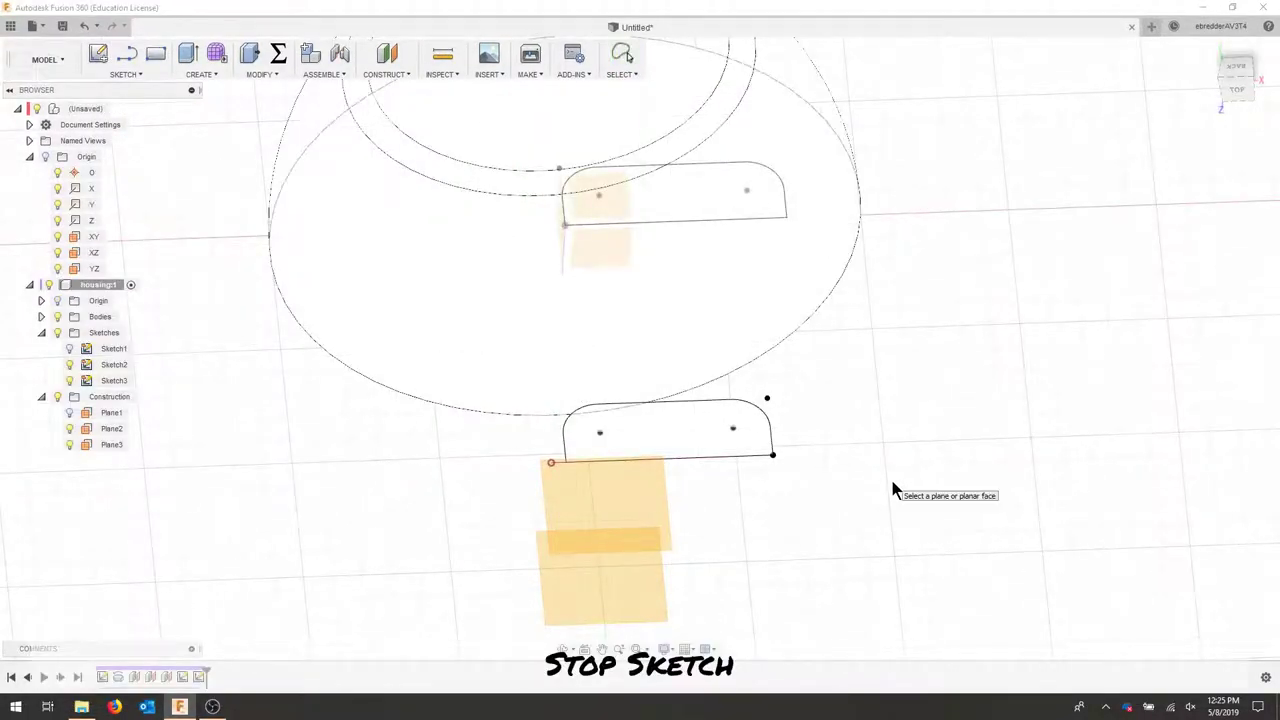
{"action": "left_click", "coordinate": [631, 510]}
Project the earlier base line into the new sketch and return to the top view.
{"action": "key", "text": "p"}
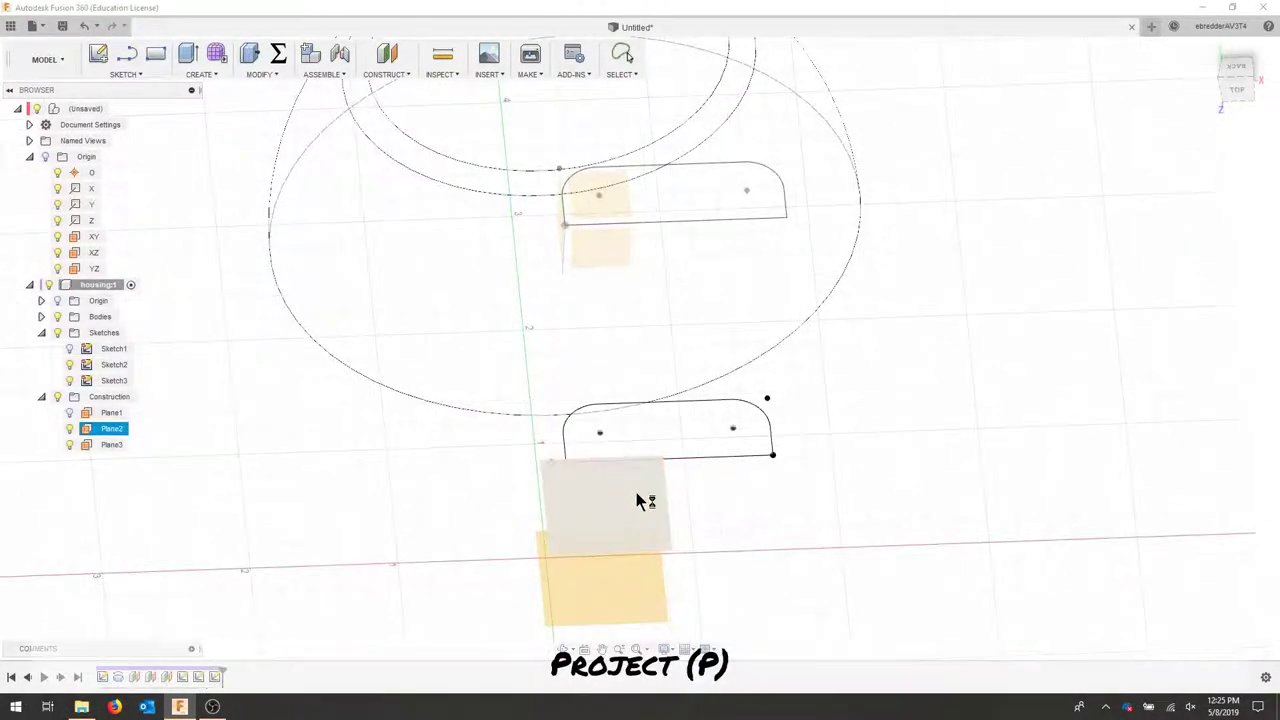
{"action": "mouse_move", "coordinate": [755, 479]}
{"action": "middle_mouse_down", "text": "shift"}
{"action": "mouse_move", "coordinate": [766, 491]}
{"action": "mouse_move", "coordinate": [767, 478]}
{"action": "middle_mouse_up", "text": "shift"}
{"action": "left_click", "coordinate": [767, 478]}
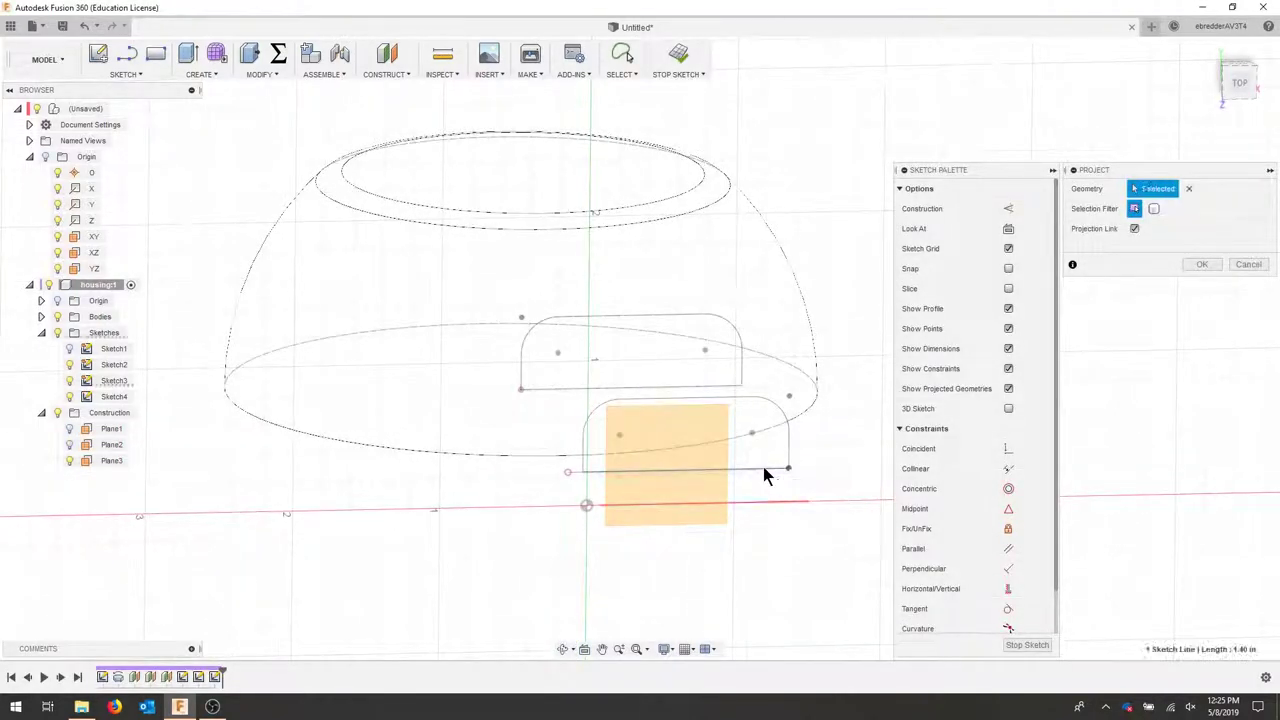
{"action": "left_click", "coordinate": [1202, 264]}
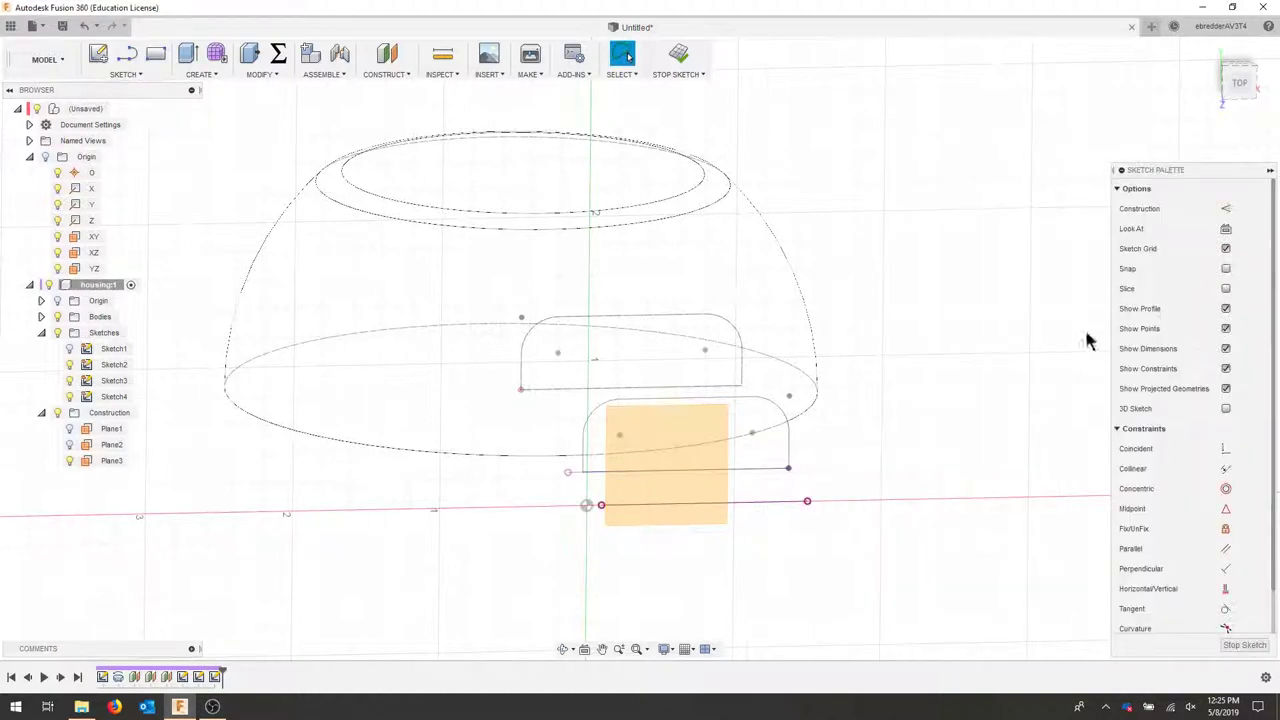
{"action": "middle_click_drag", "start_coordinate": [908, 489], "coordinate": [967, 387], "text": "shift"}
{"action": "left_click", "coordinate": [1236, 80]}
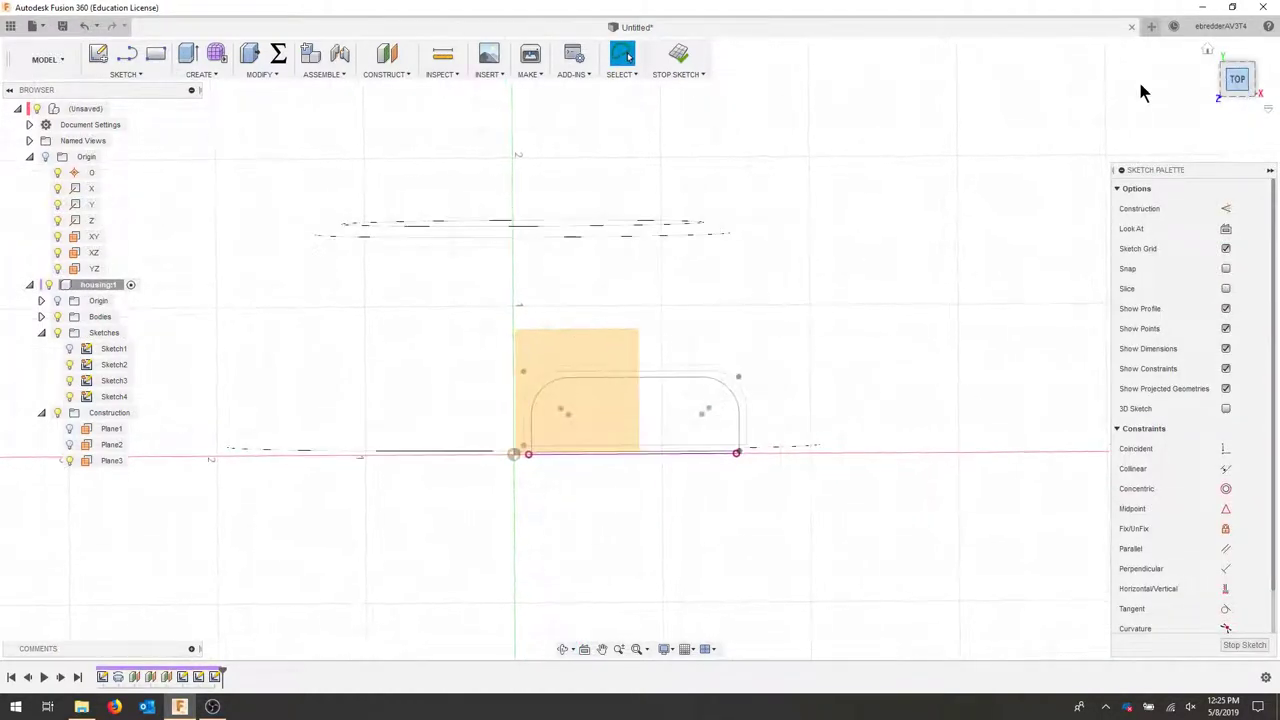
Draw a 1.20 × 0.50 in rectangle from the projected line's end.
{"action": "left_click", "coordinate": [155, 54]}
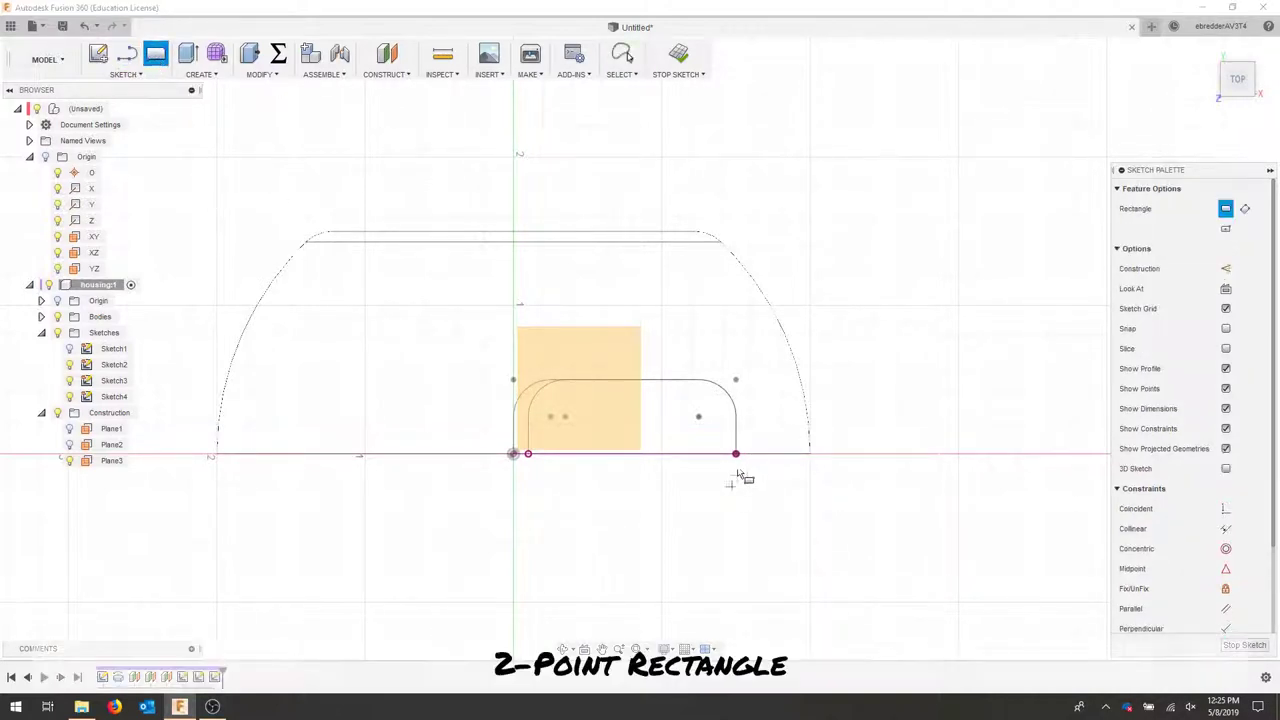
{"action": "left_click", "coordinate": [736, 453]}
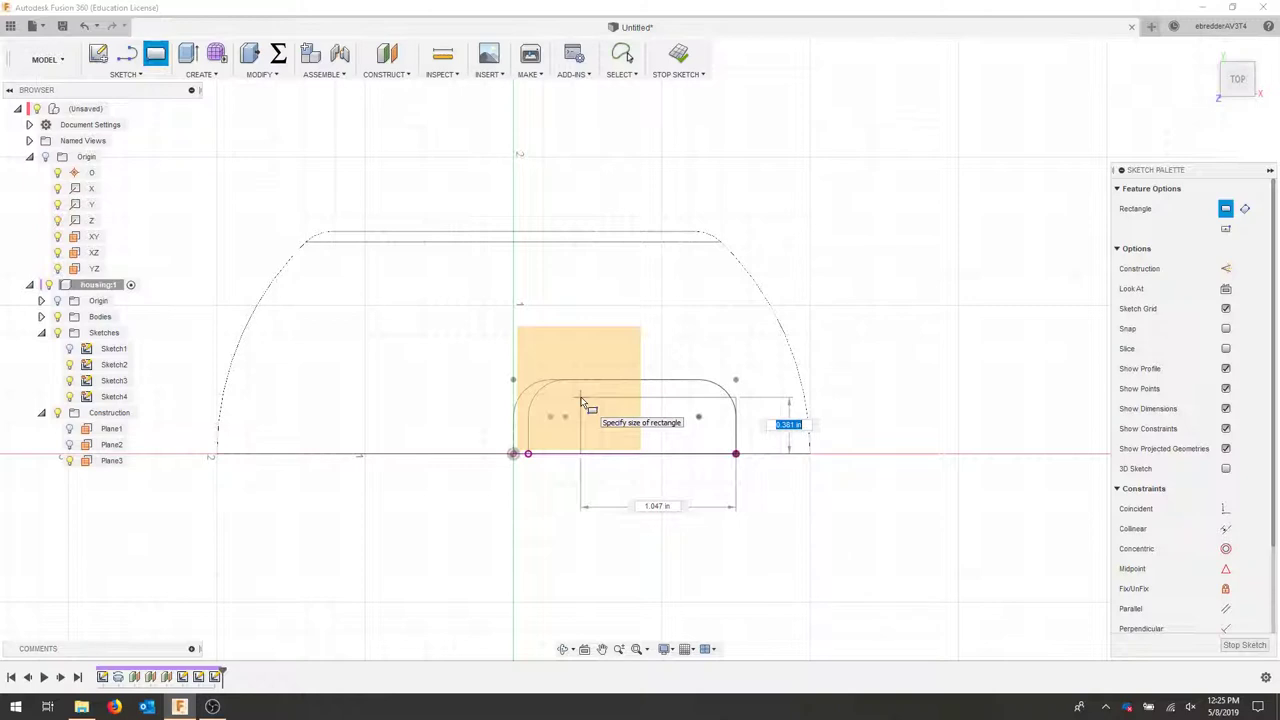
{"action": "type", "text": "0.5"}
{"action": "key", "text": "Tab"}
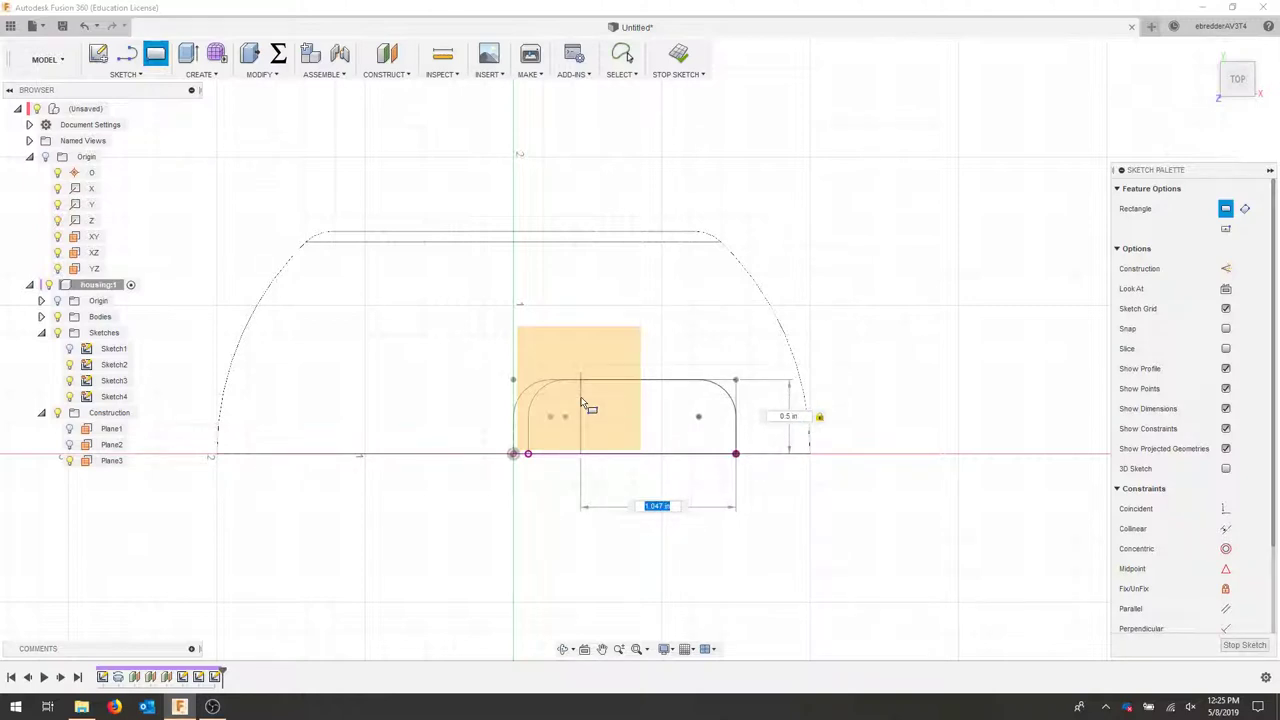
{"action": "type", "text": "1.2"}
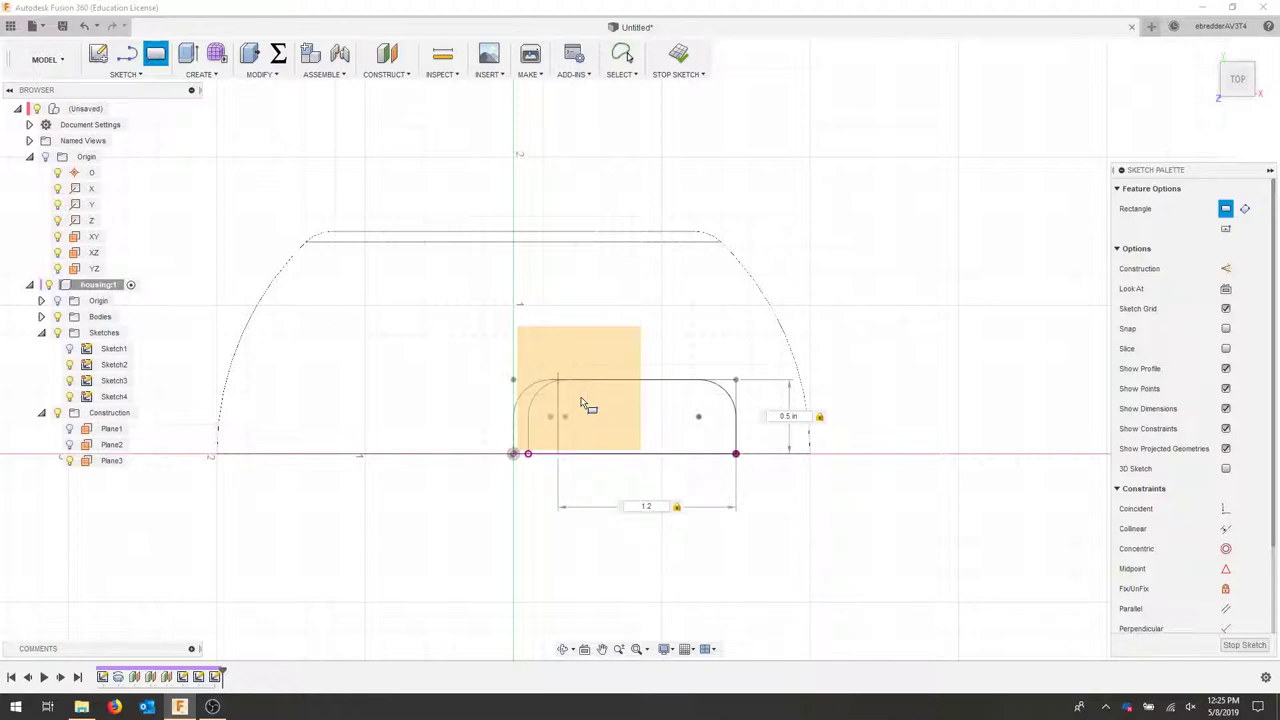
{"action": "key", "text": "Return"}
{"action": "key", "text": "Escape"}
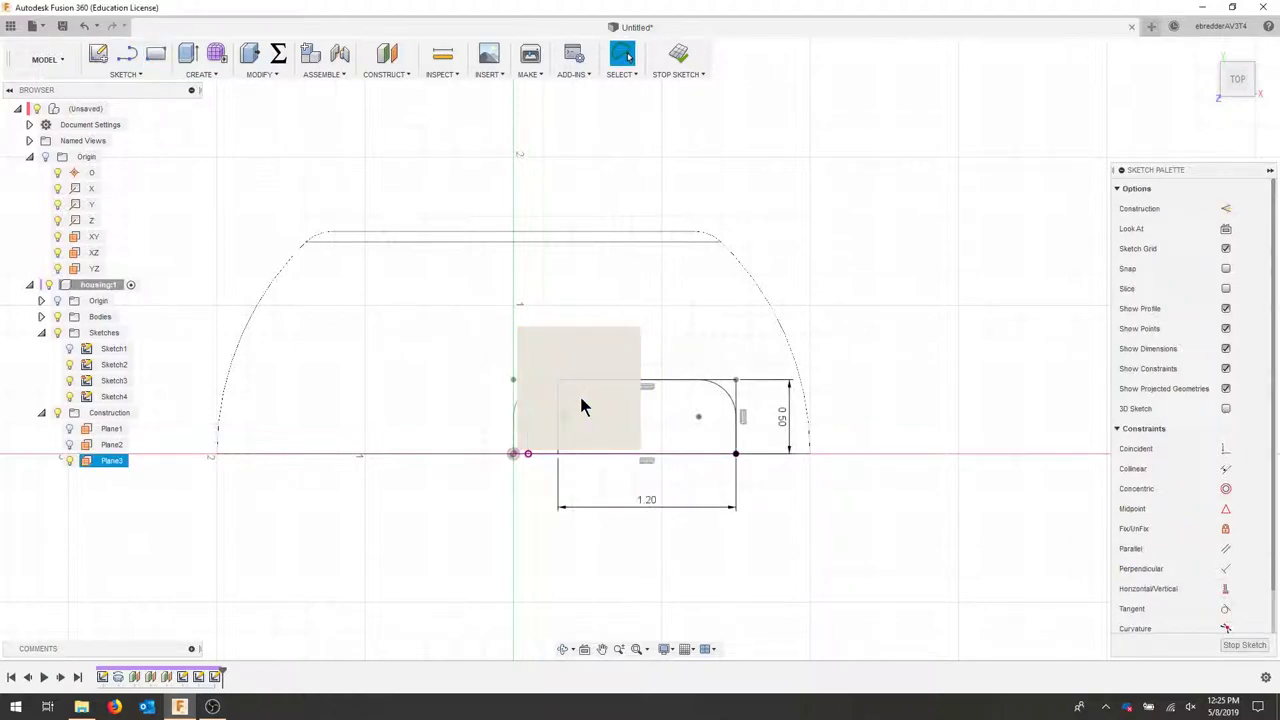
Fillet the rectangle's upper-left corner and pick the upper-right corner to round next.
{"action": "left_click", "coordinate": [141, 77]}
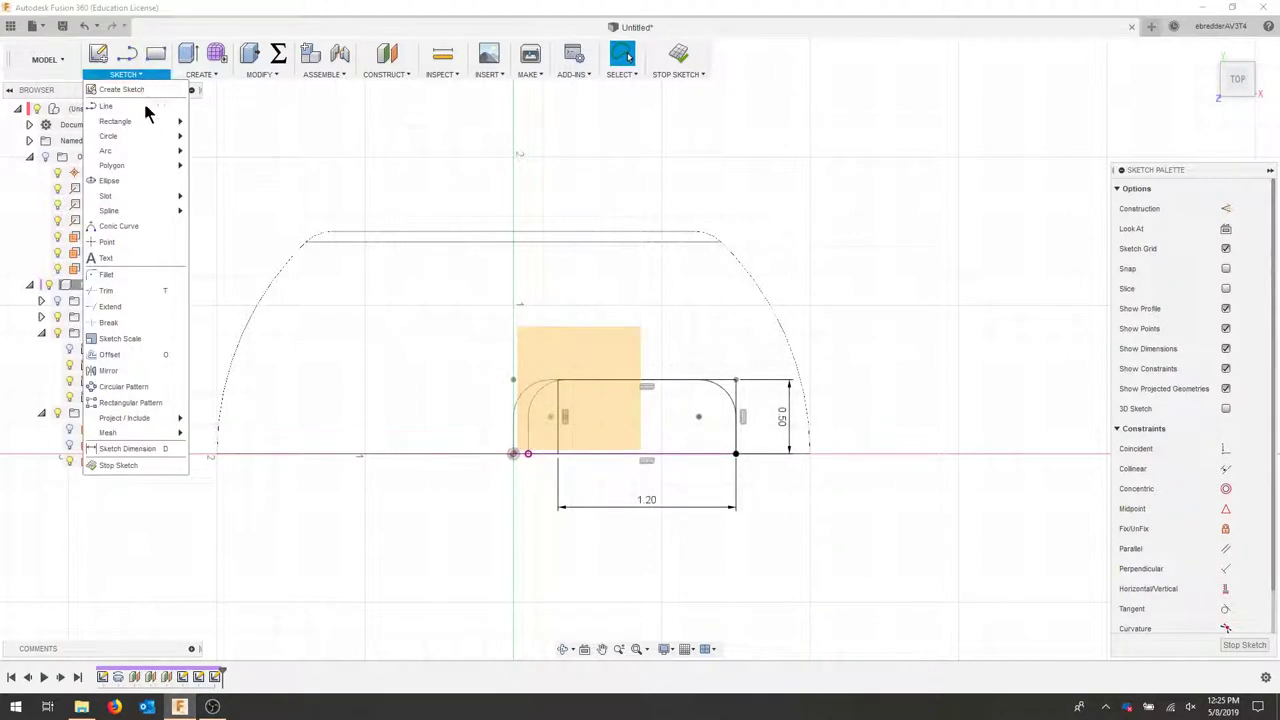
{"action": "left_click", "coordinate": [140, 250]}
{"action": "left_click", "coordinate": [559, 416]}
{"action": "left_click", "coordinate": [612, 385]}
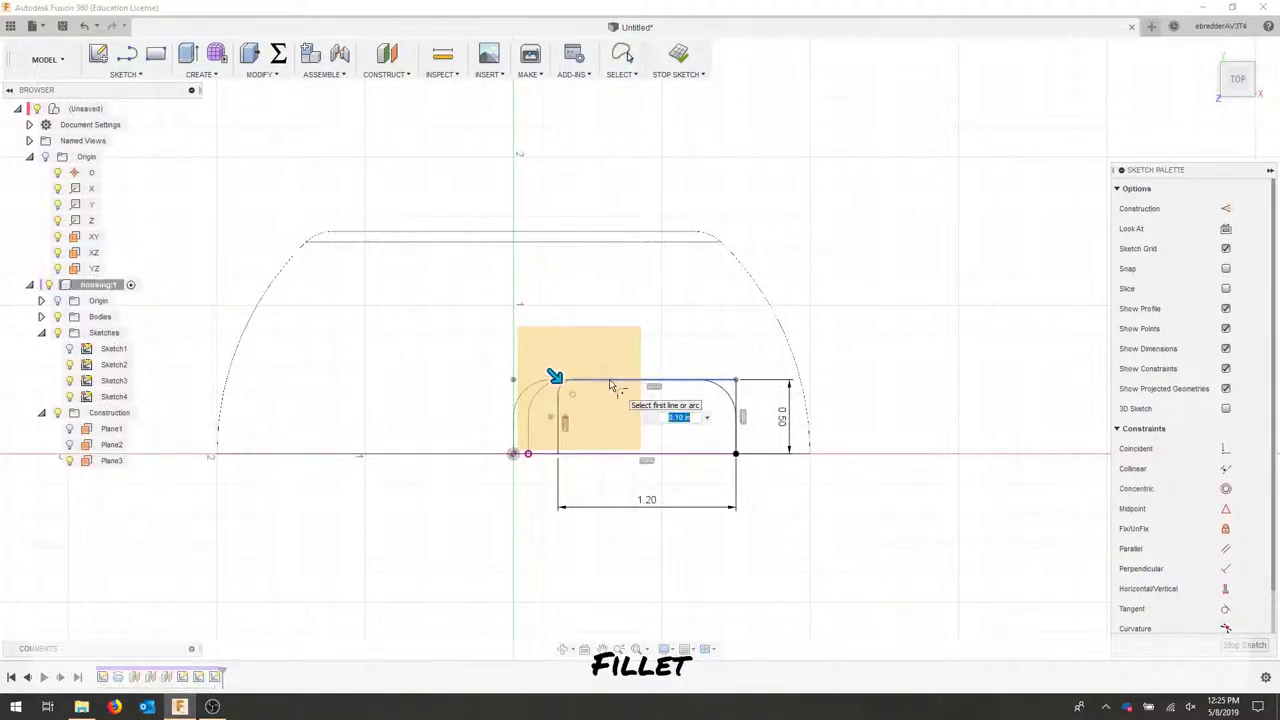
{"action": "left_click", "coordinate": [742, 425]}
{"action": "left_click", "coordinate": [712, 380]}
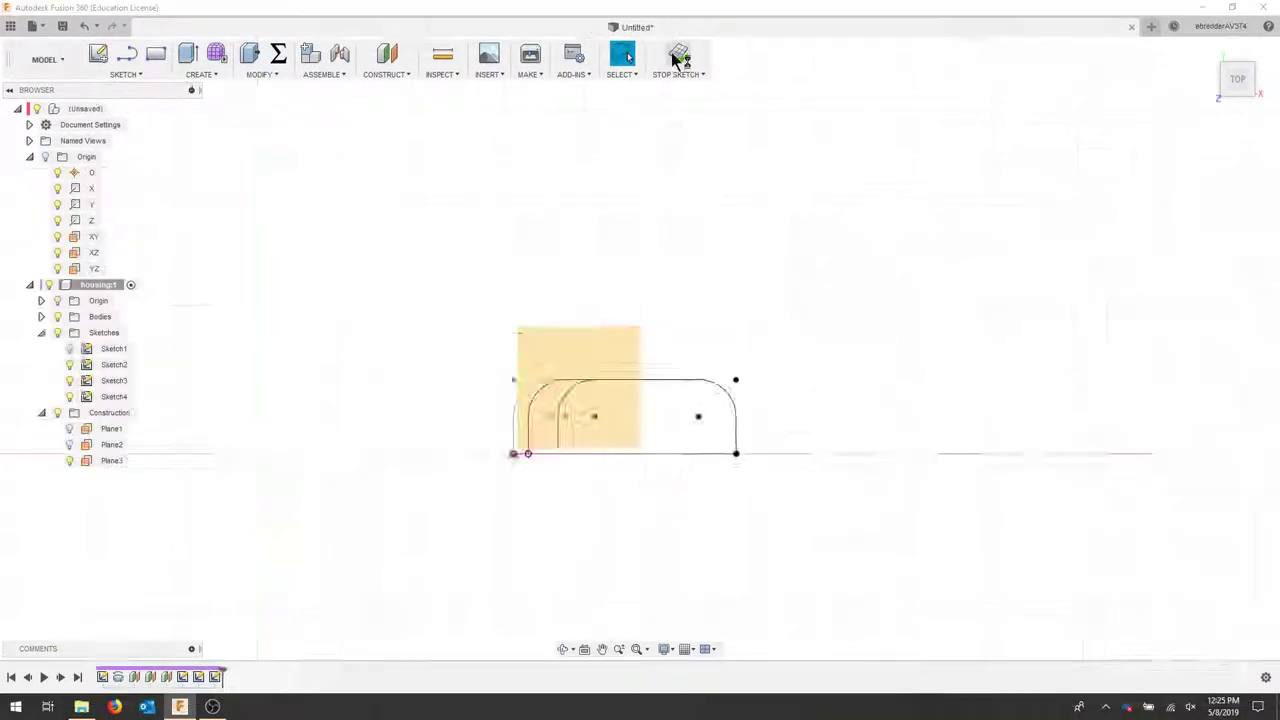
Finish the previous sketch, start one on Plane3, and project the bottom base line.
{"action": "left_click", "coordinate": [680, 53]}
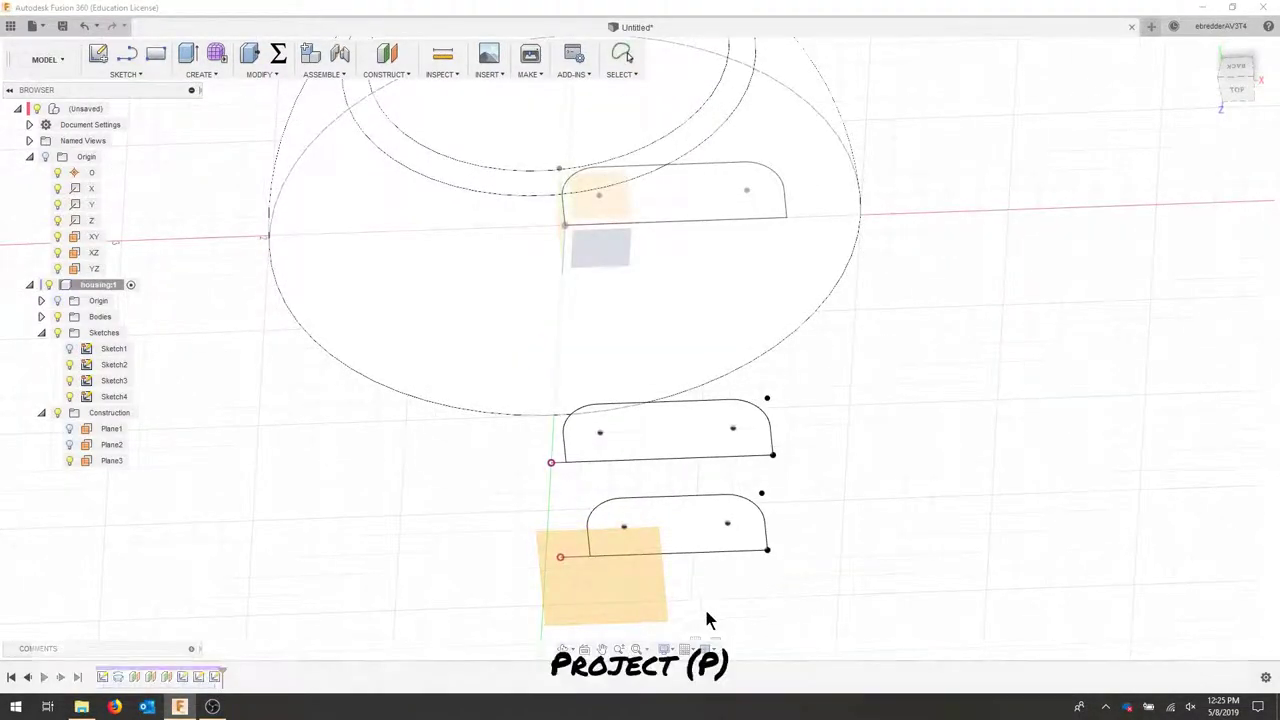
{"action": "key", "text": "p"}
{"action": "left_click", "coordinate": [627, 600]}
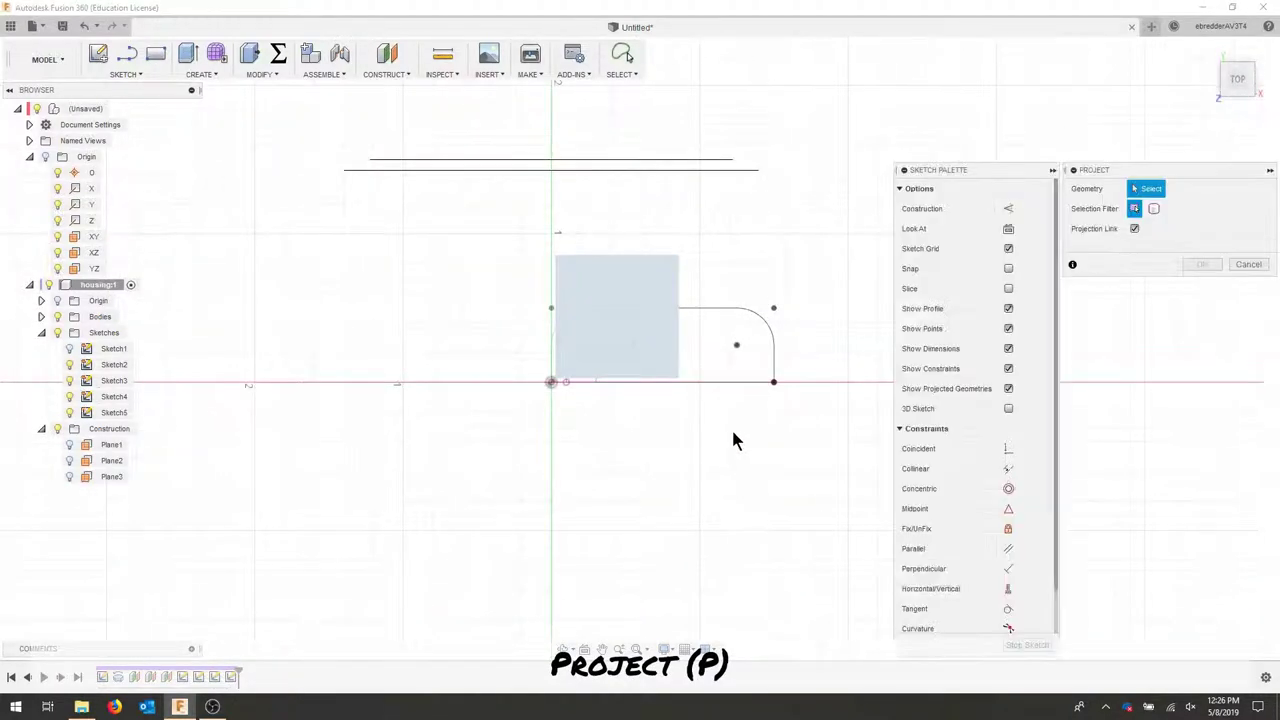
{"action": "middle_click_drag", "start_coordinate": [791, 420], "coordinate": [775, 548], "text": "shift"}
{"action": "left_click", "coordinate": [771, 541]}
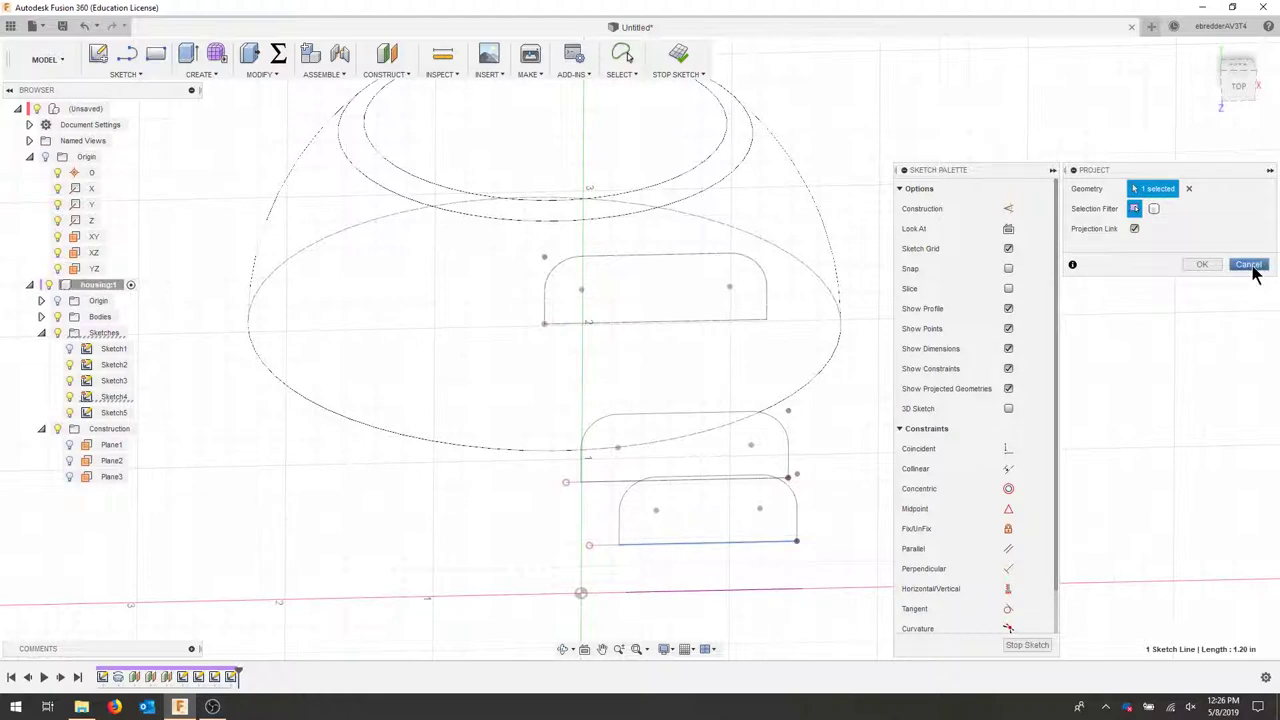
{"action": "left_click", "coordinate": [1203, 266]}
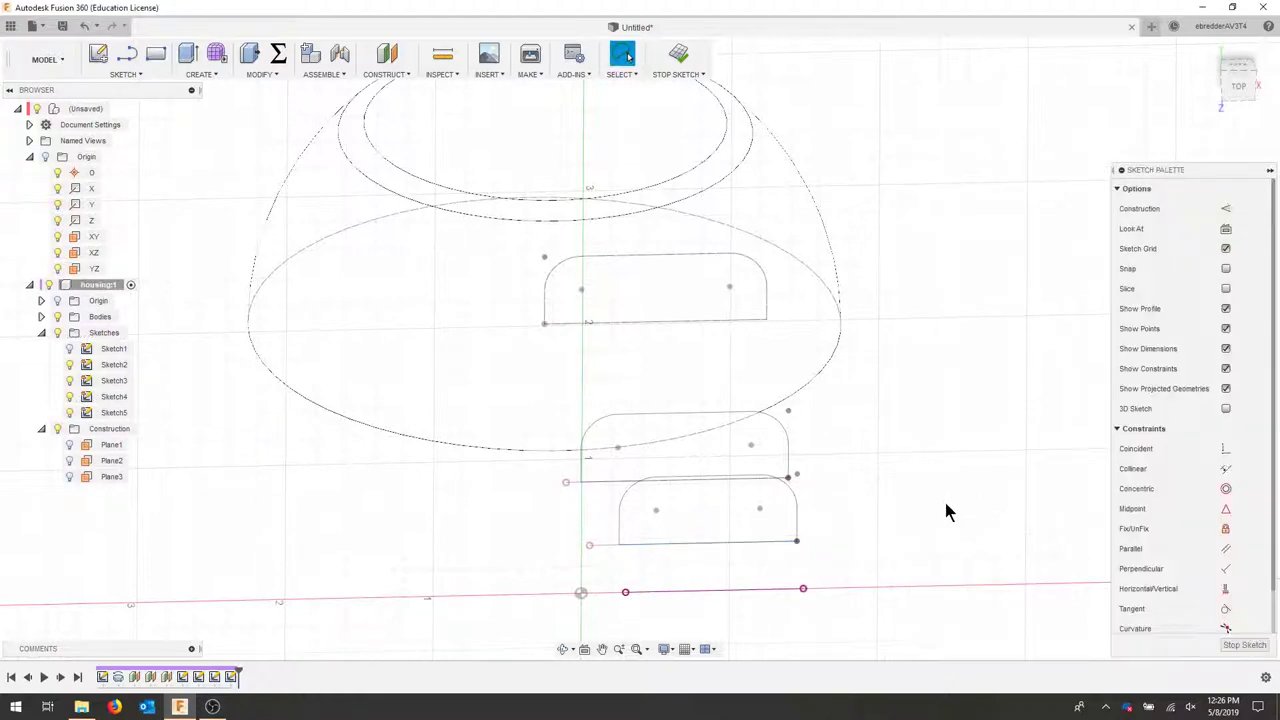
{"action": "middle_click_drag", "start_coordinate": [945, 501], "coordinate": [966, 486], "text": "shift"}
{"action": "left_click", "coordinate": [1238, 86]}
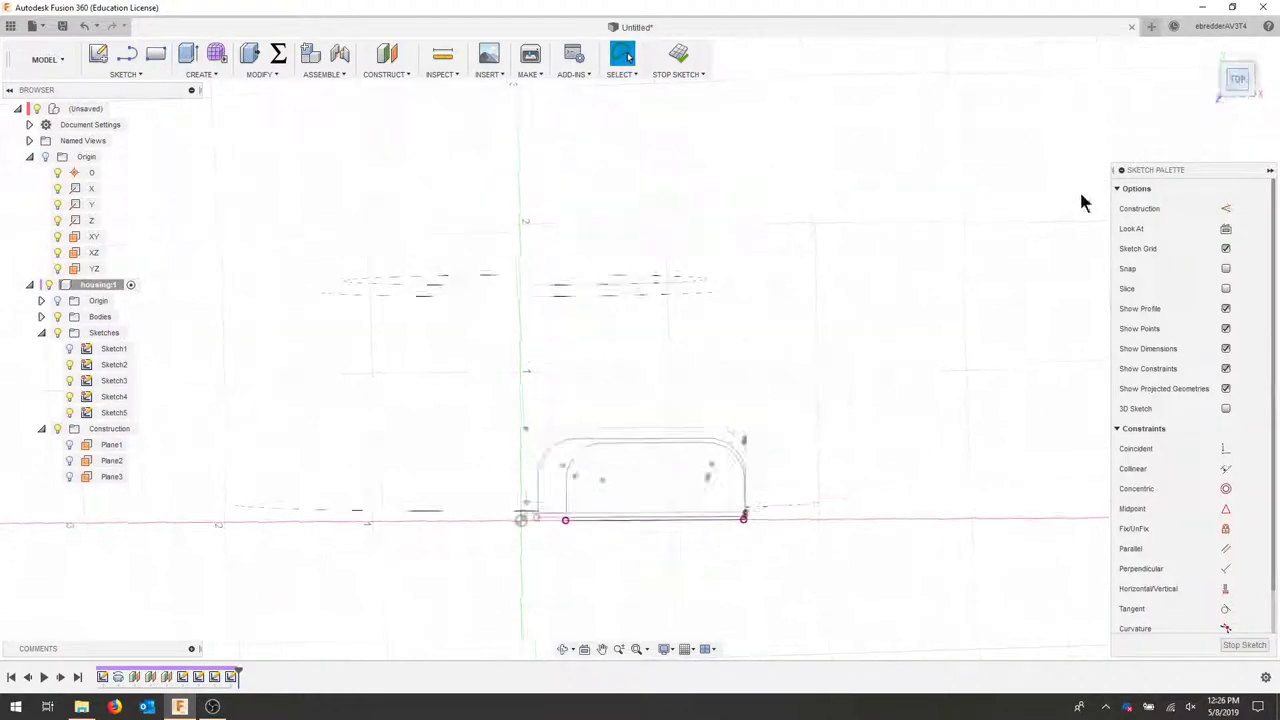
Draw a 1.35 × 0.50 in rectangle from the projected line's end.
{"action": "left_click", "coordinate": [164, 70]}
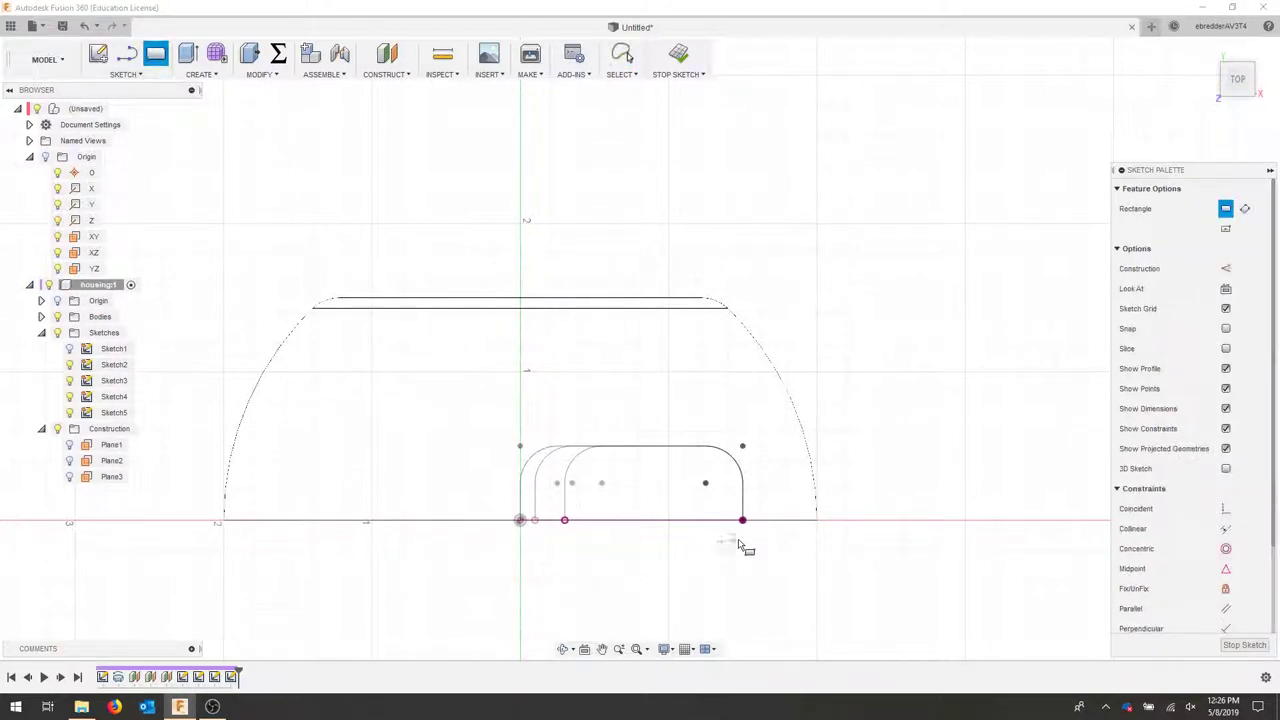
{"action": "left_click", "coordinate": [742, 520]}
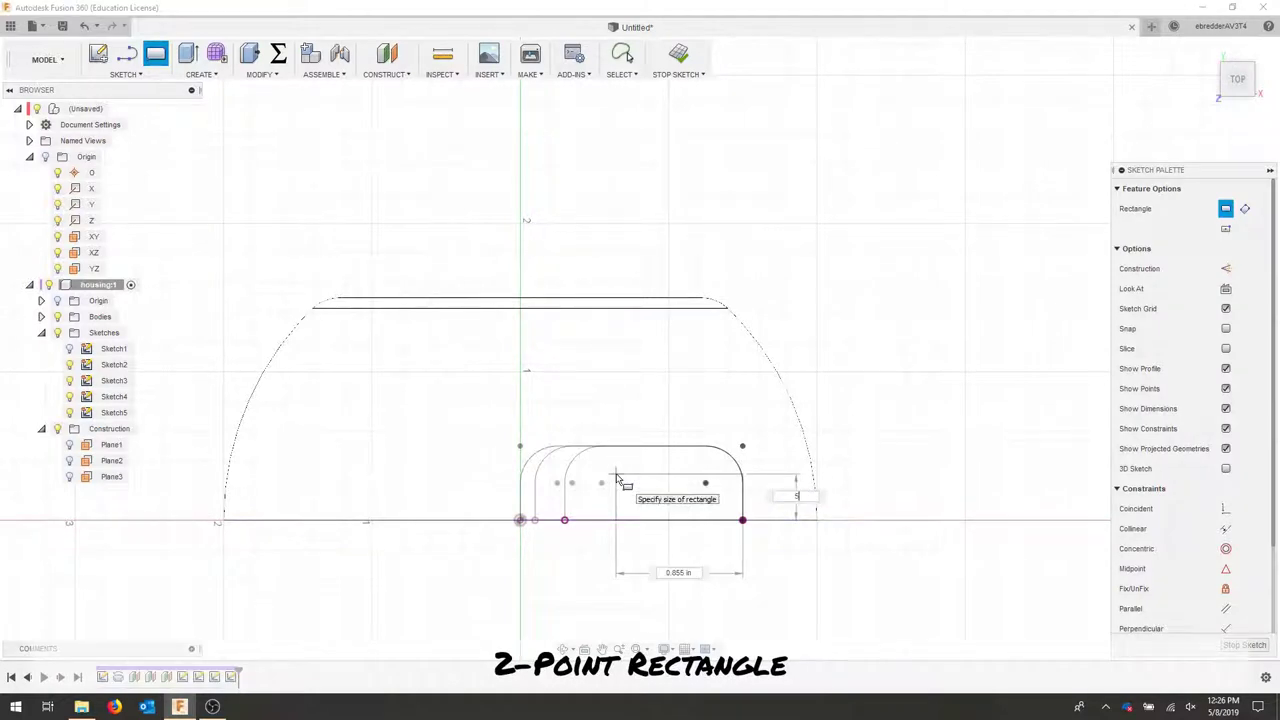
{"action": "key", "text": "Tab"}
{"action": "type", "text": "1"}
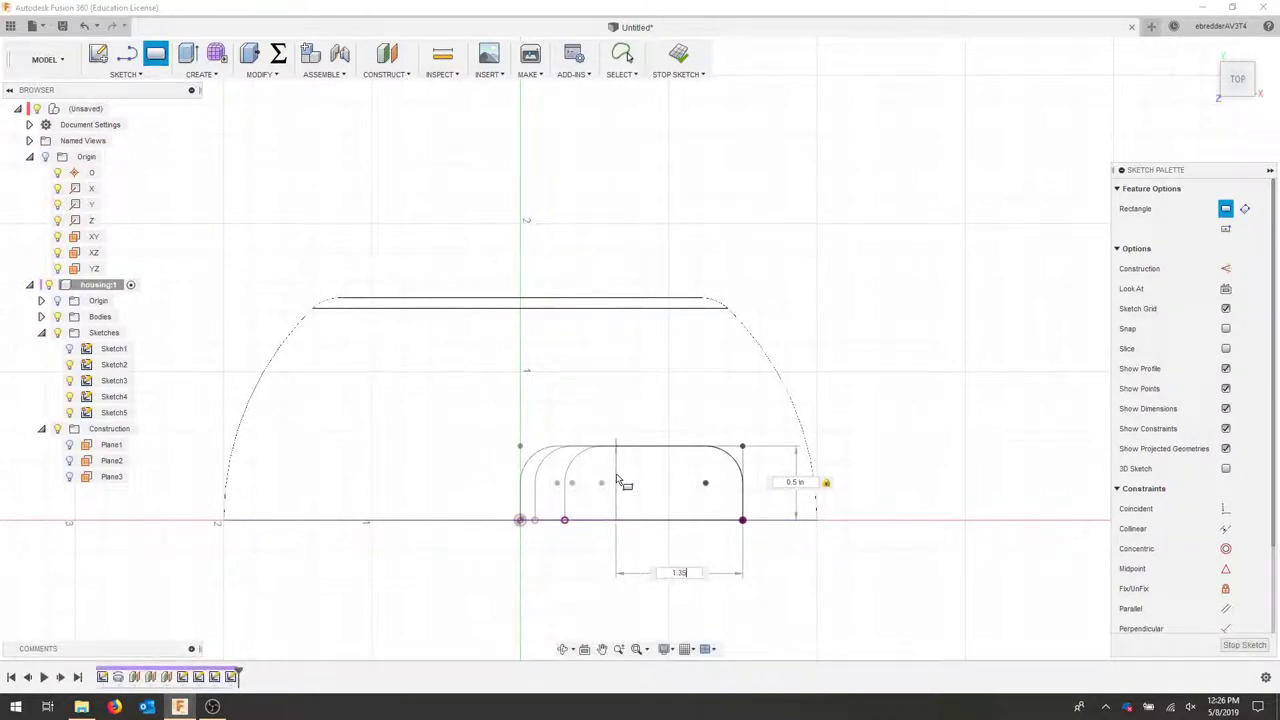
{"action": "type", "text": ".35"}
{"action": "key", "text": "Return"}
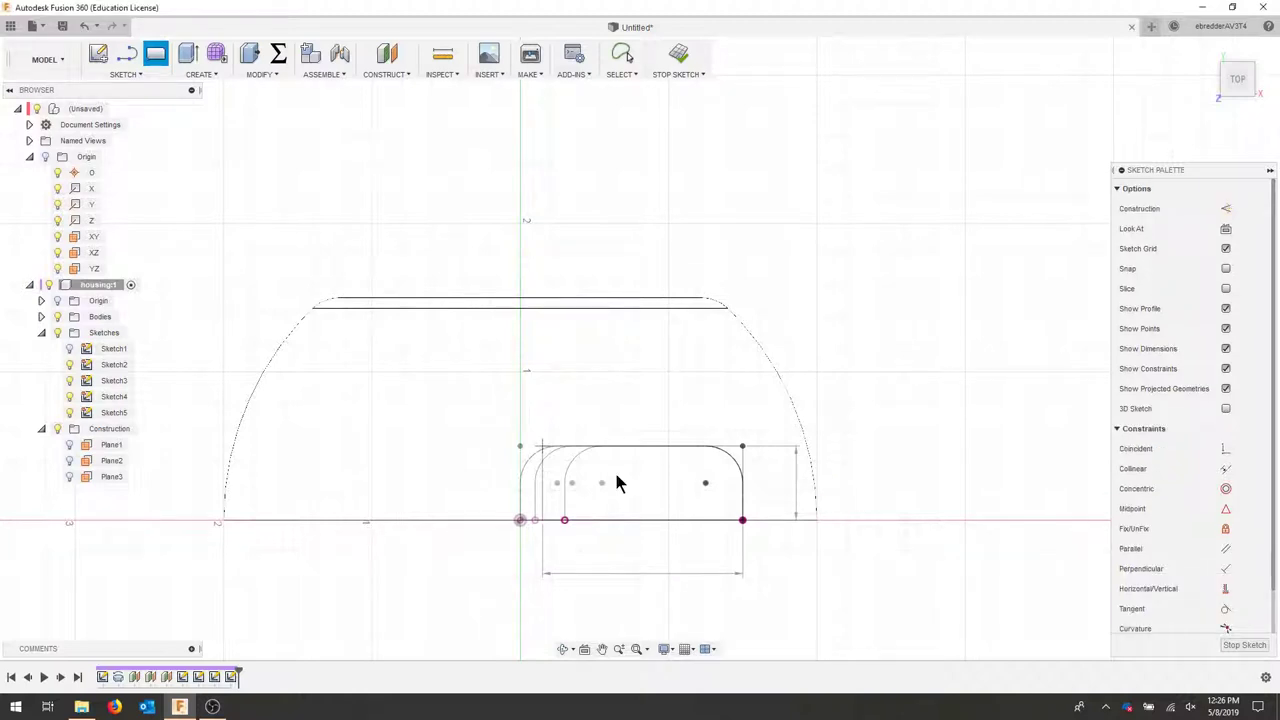
{"action": "key", "text": "Escape"}
Fillet the rectangle's top-right and top-left corners.
{"action": "left_click", "coordinate": [141, 76]}
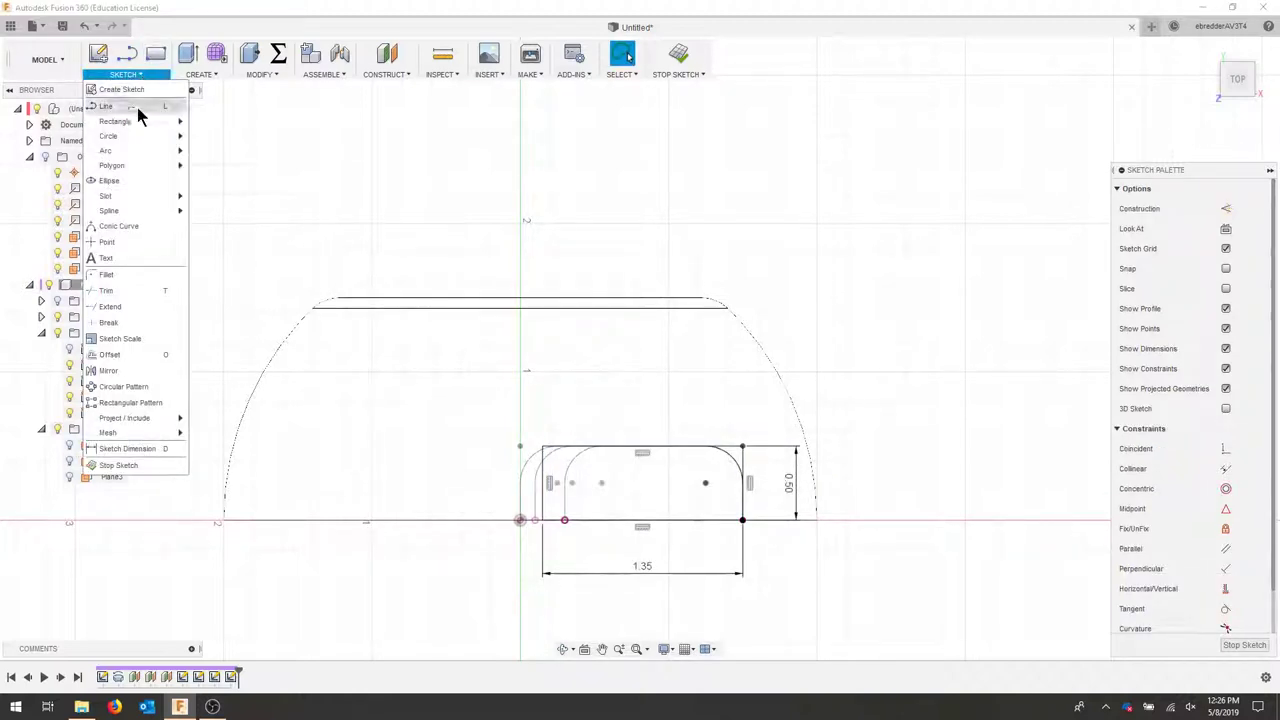
{"action": "left_click", "coordinate": [140, 276]}
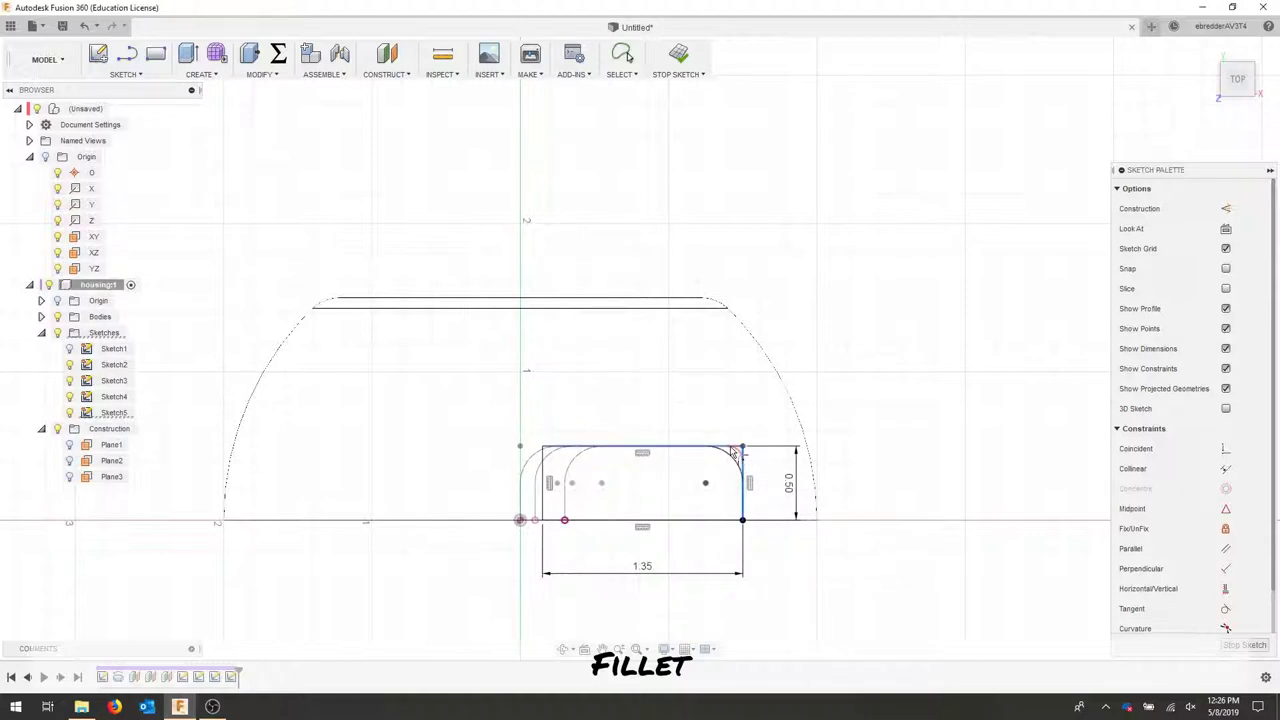
{"action": "left_click", "coordinate": [740, 458]}
{"action": "key", "text": "Return"}
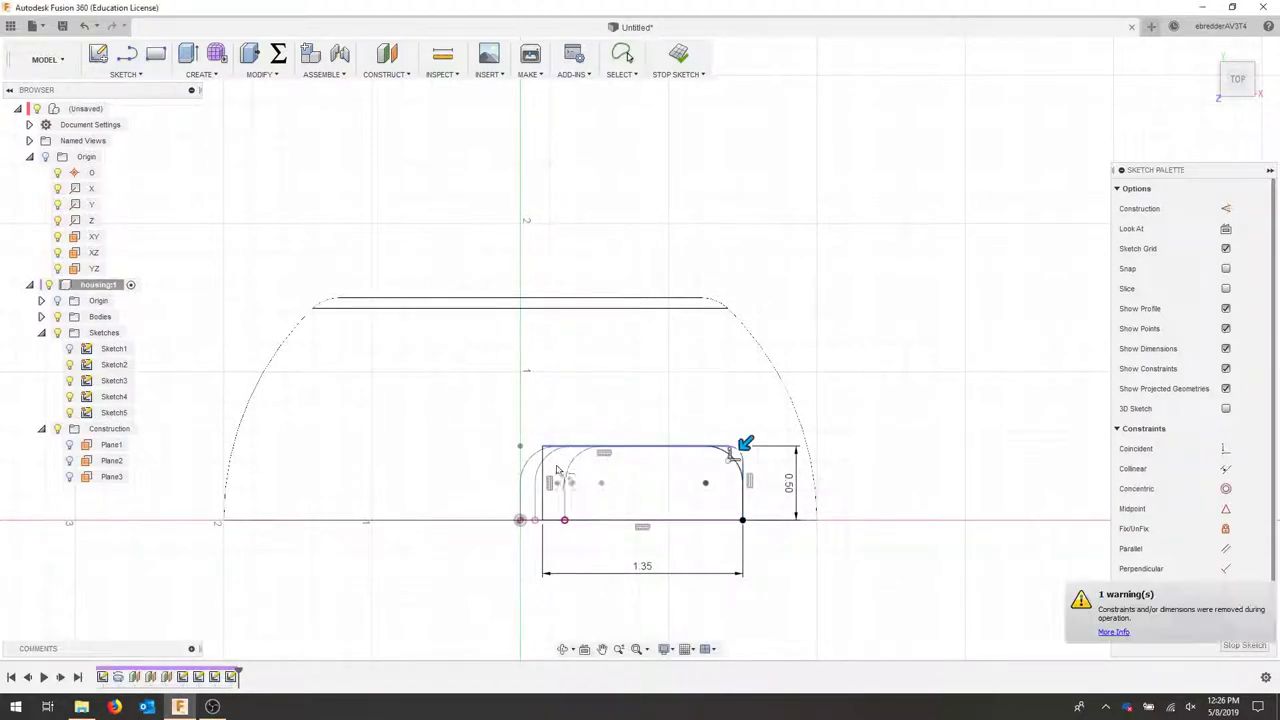
{"action": "left_click", "coordinate": [545, 452]}
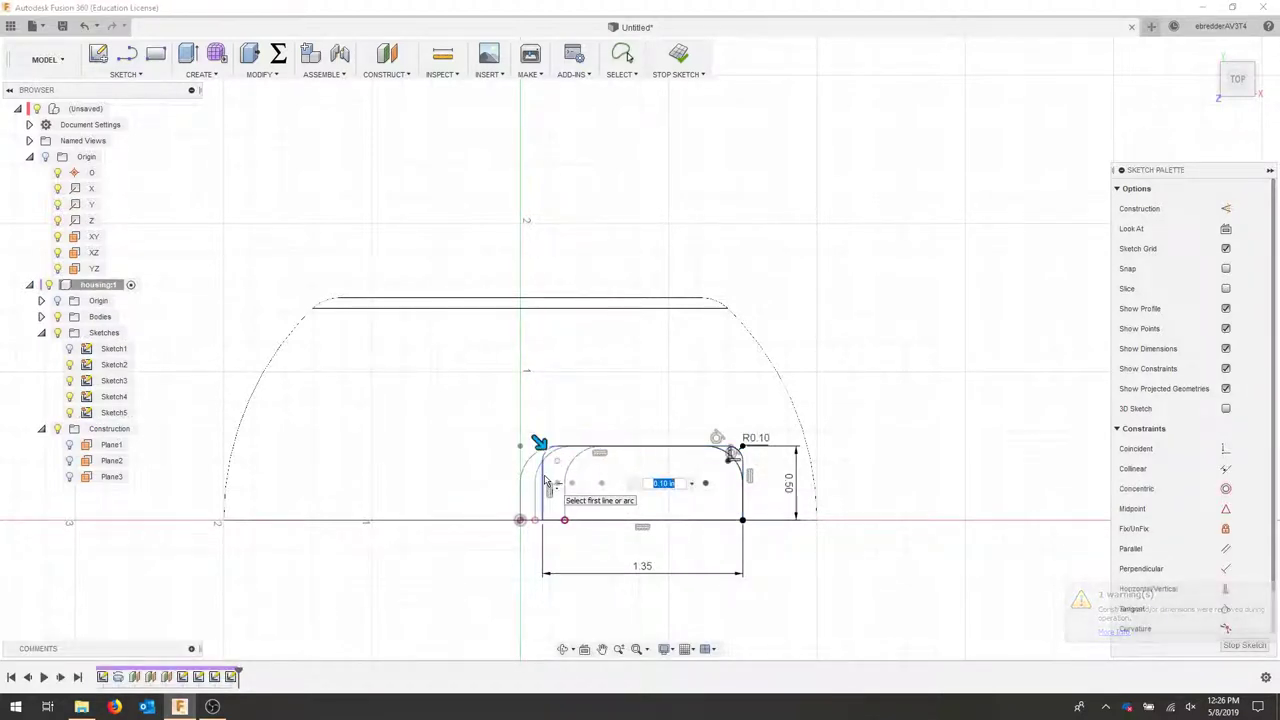
{"action": "key", "text": "Return"}
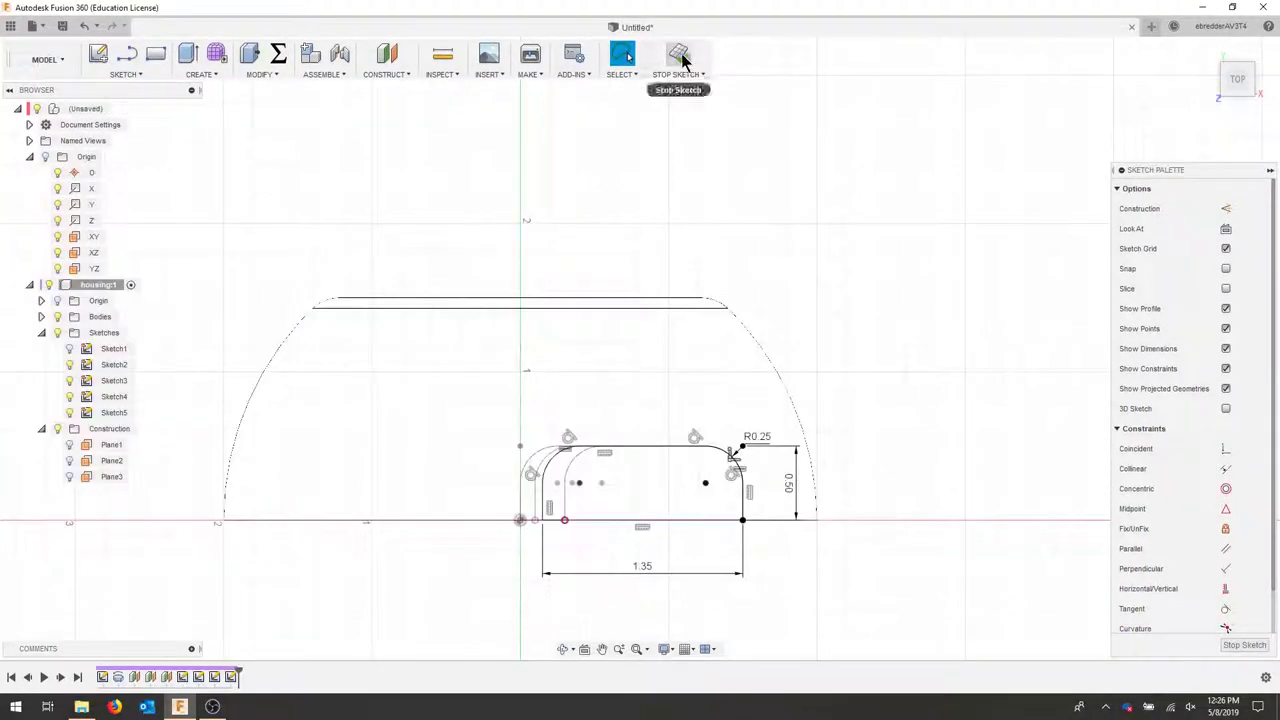
Finish the sketch and set up a loft through the four handle profiles top to bottom as a Join.
{"action": "left_click", "coordinate": [677, 49]}
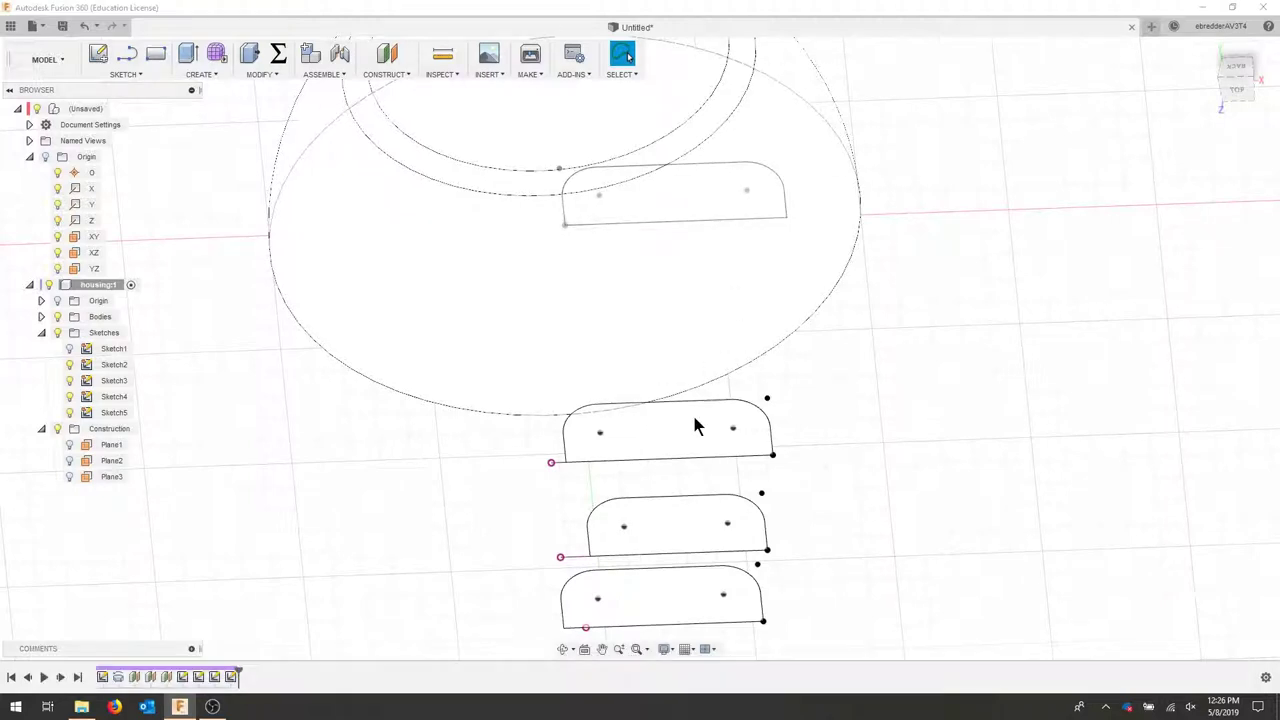
{"action": "middle_click_drag", "start_coordinate": [935, 483], "coordinate": [943, 443], "text": "shift"}
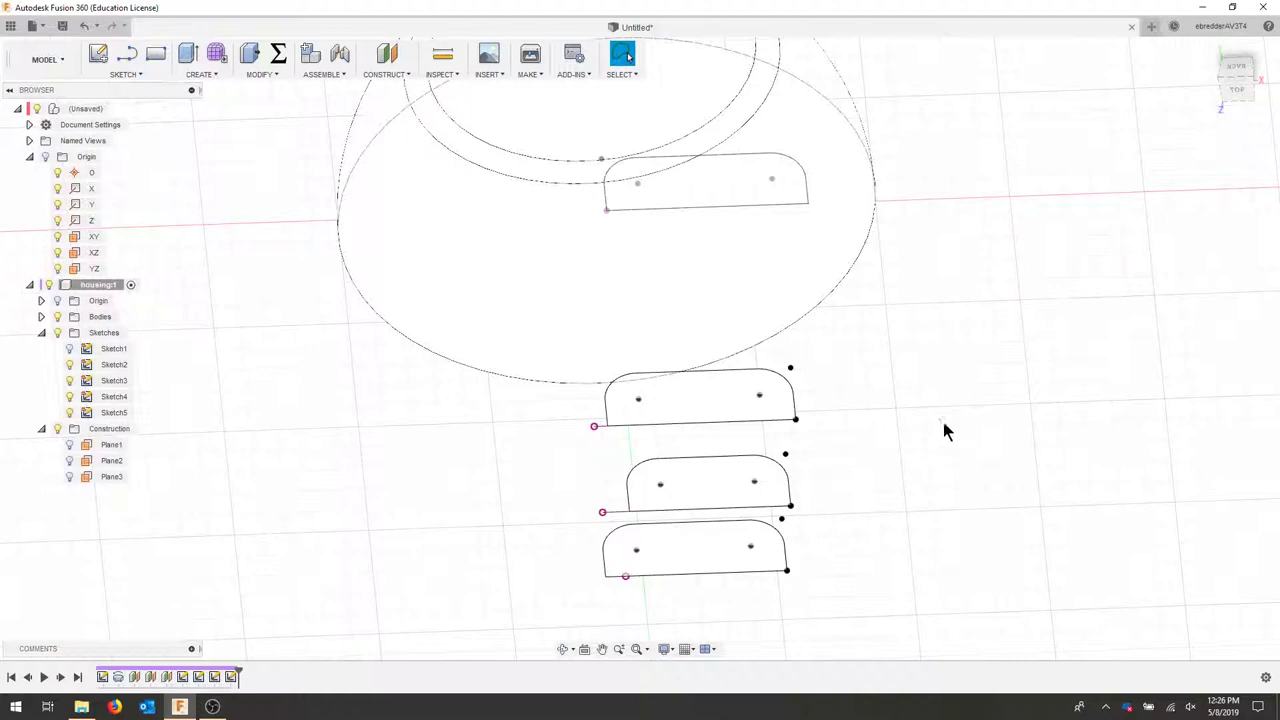
{"action": "left_click", "coordinate": [257, 75]}
{"action": "left_click", "coordinate": [228, 76]}
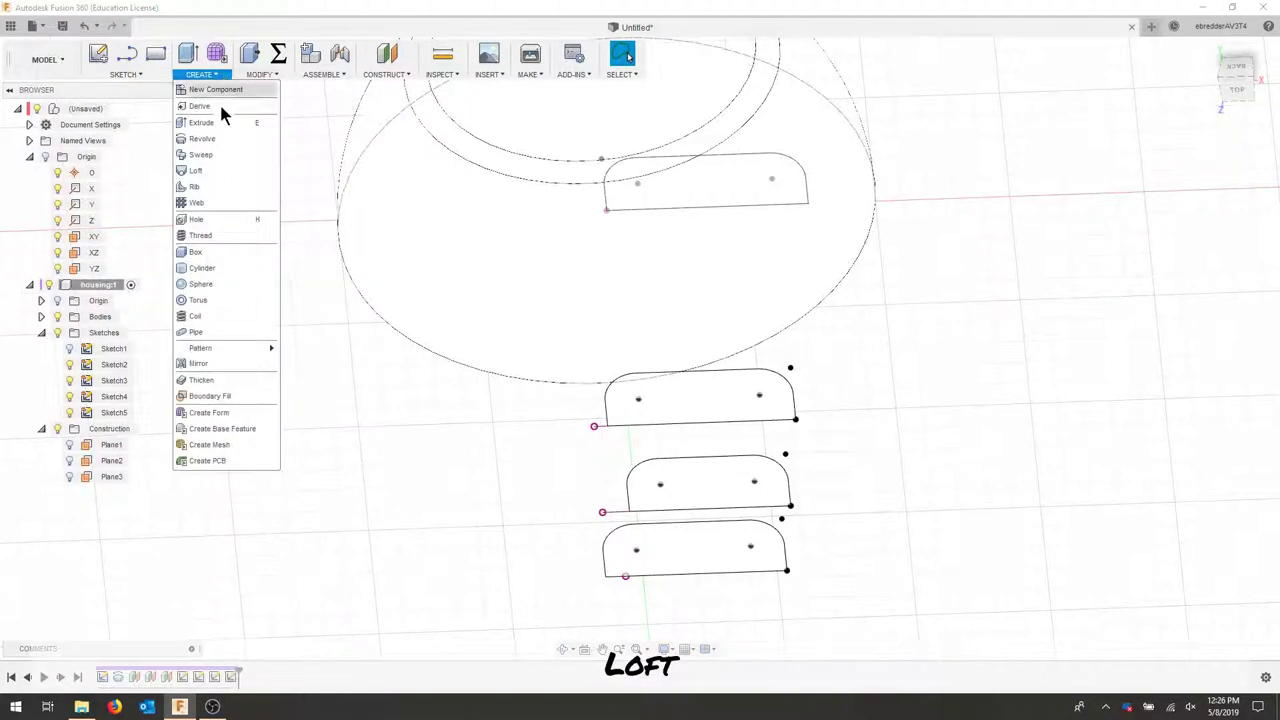
{"action": "left_click", "coordinate": [214, 170]}
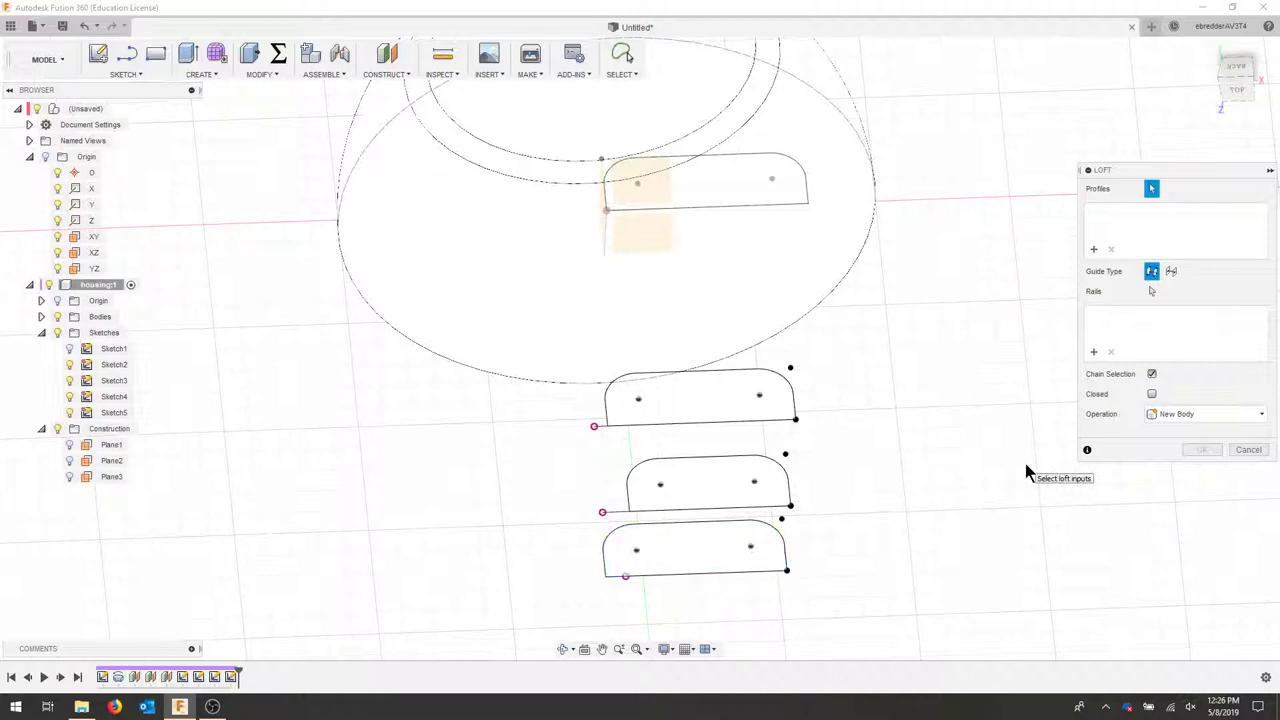
{"action": "left_click", "coordinate": [708, 192]}
{"action": "left_click", "coordinate": [710, 427]}
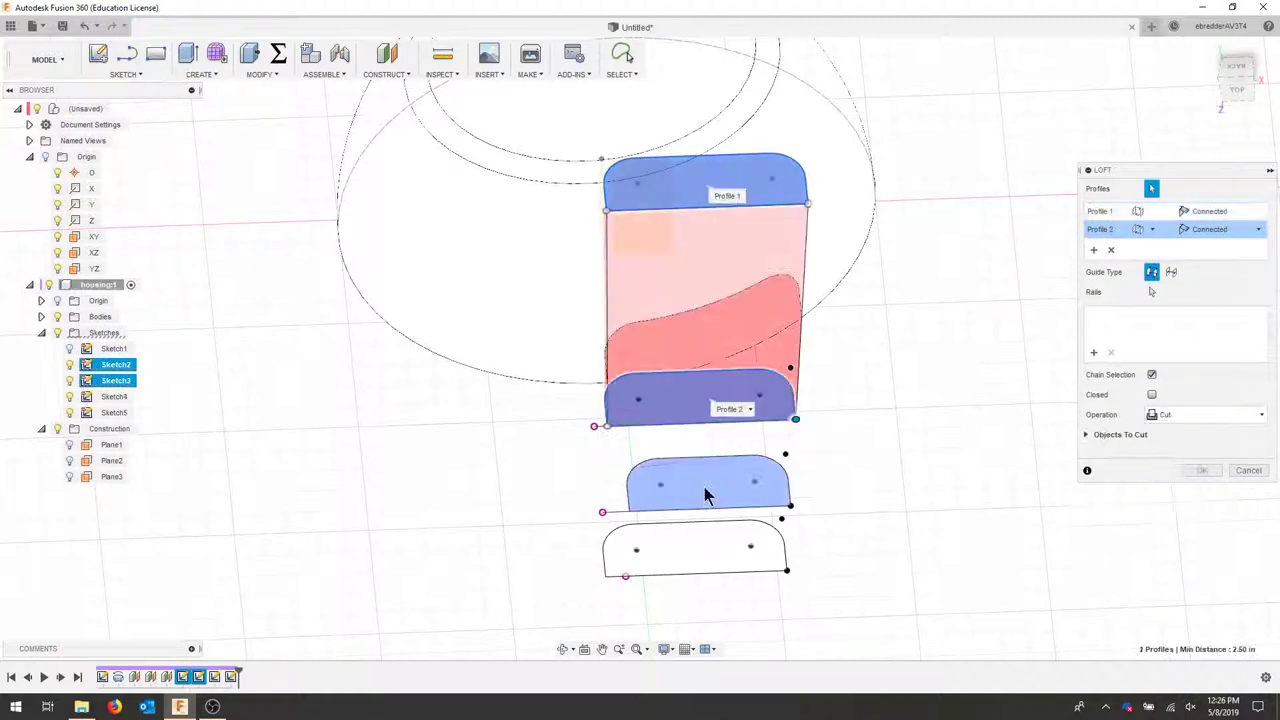
{"action": "left_click", "coordinate": [704, 487]}
{"action": "left_click", "coordinate": [706, 557]}
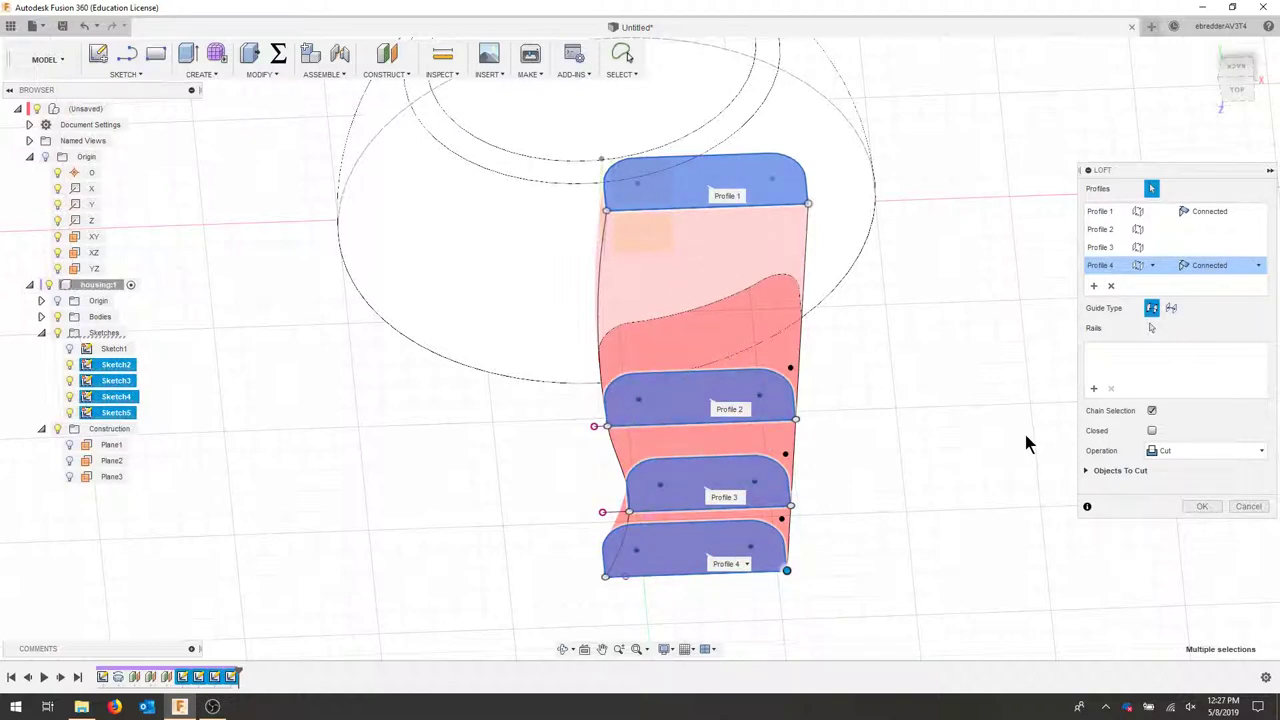
{"action": "left_click", "coordinate": [1192, 447]}
{"action": "left_click", "coordinate": [1183, 469]}
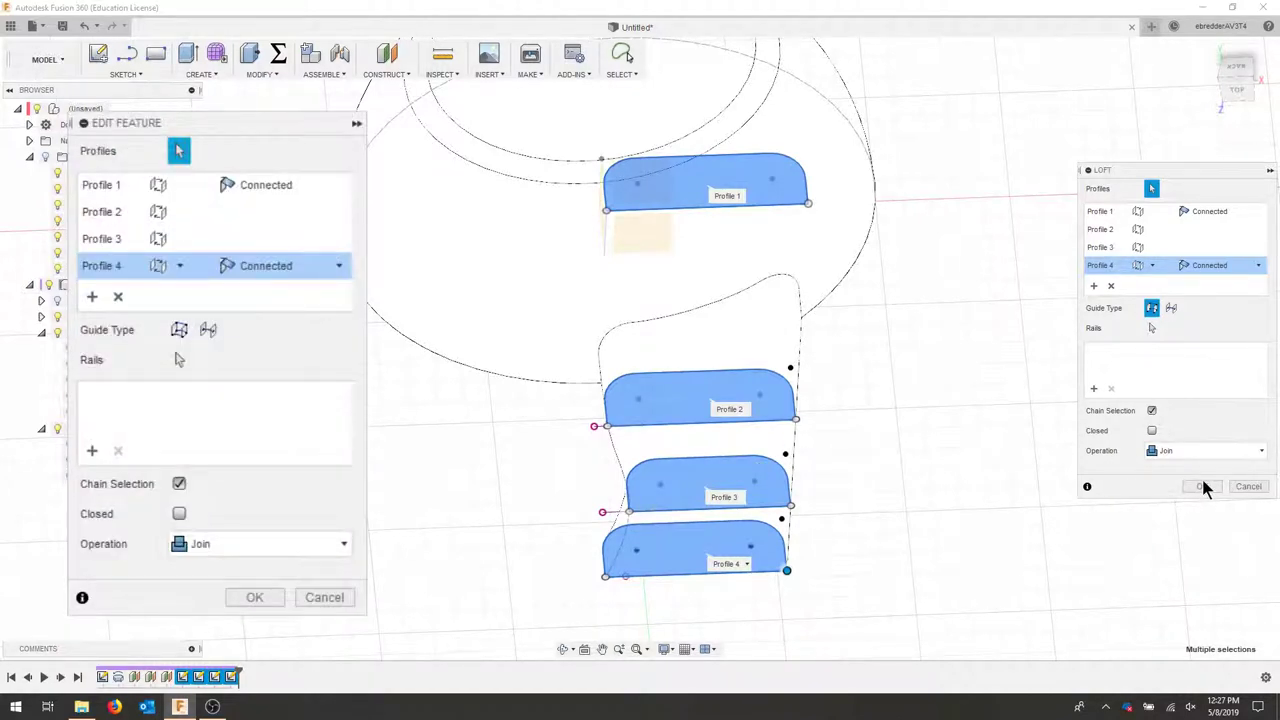
Confirm the handle loft, switch to Shaded visual style, and orbit to a side view.
{"action": "left_click", "coordinate": [1202, 486]}
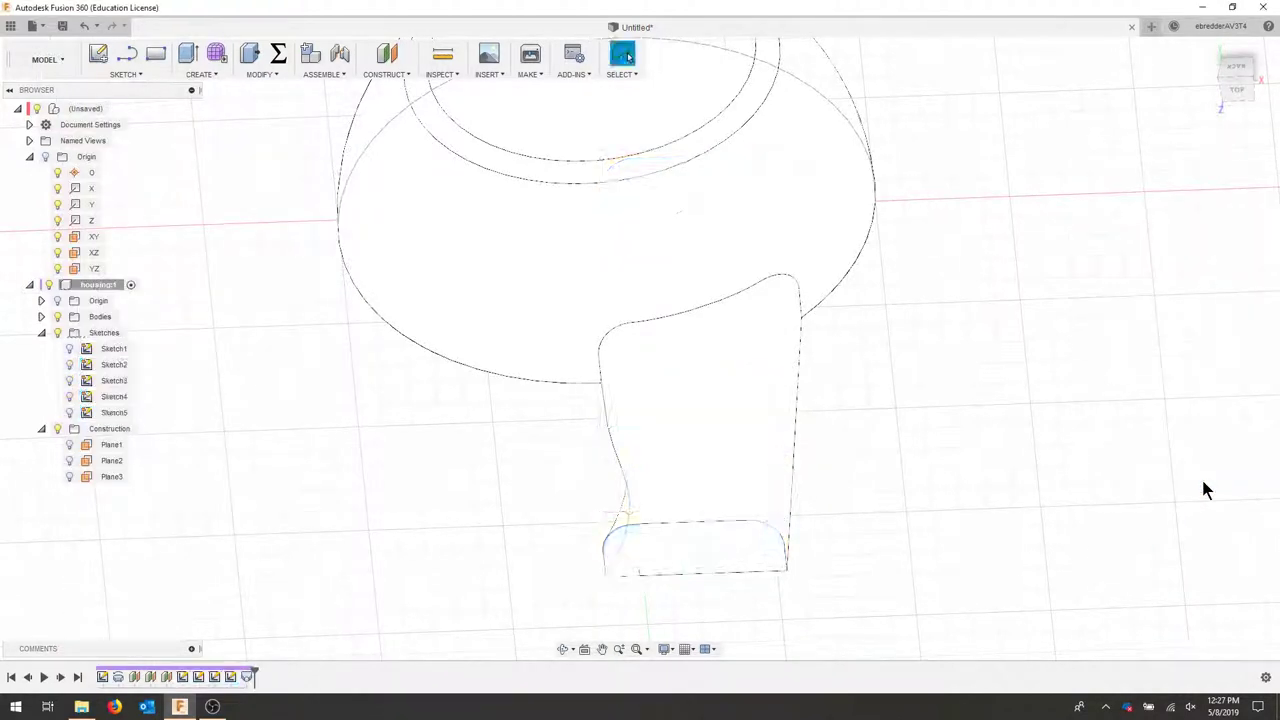
{"action": "left_click", "coordinate": [664, 649]}
{"action": "mouse_move", "coordinate": [775, 530]}
{"action": "left_click", "coordinate": [860, 541]}
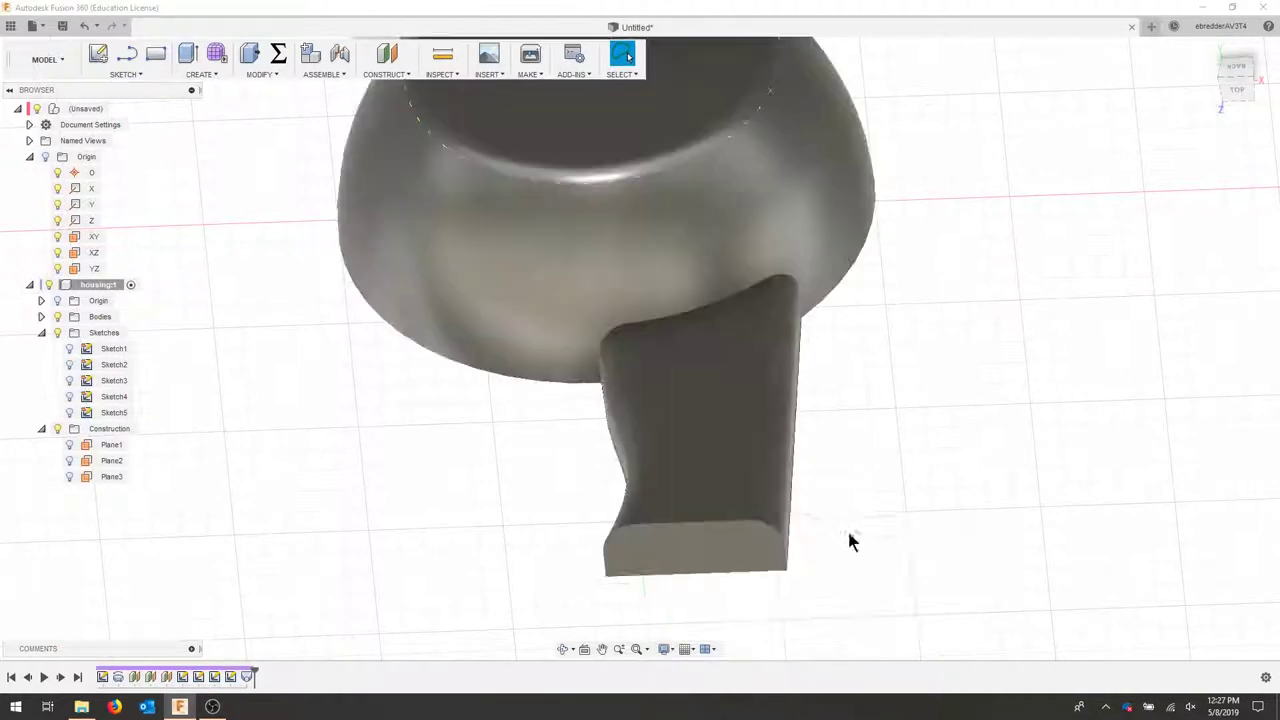
{"action": "mouse_move", "coordinate": [962, 496]}
{"action": "middle_mouse_down", "text": "shift"}
{"action": "mouse_move", "coordinate": [969, 486]}
{"action": "mouse_move", "coordinate": [966, 523]}
{"action": "mouse_move", "coordinate": [1021, 502]}
{"action": "mouse_move", "coordinate": [1150, 488]}
{"action": "mouse_move", "coordinate": [1071, 486]}
{"action": "mouse_move", "coordinate": [978, 514]}
{"action": "middle_mouse_up", "text": "shift"}
{"action": "scroll", "coordinate": [960, 484], "scroll_direction": "down", "scroll_amount": 4}
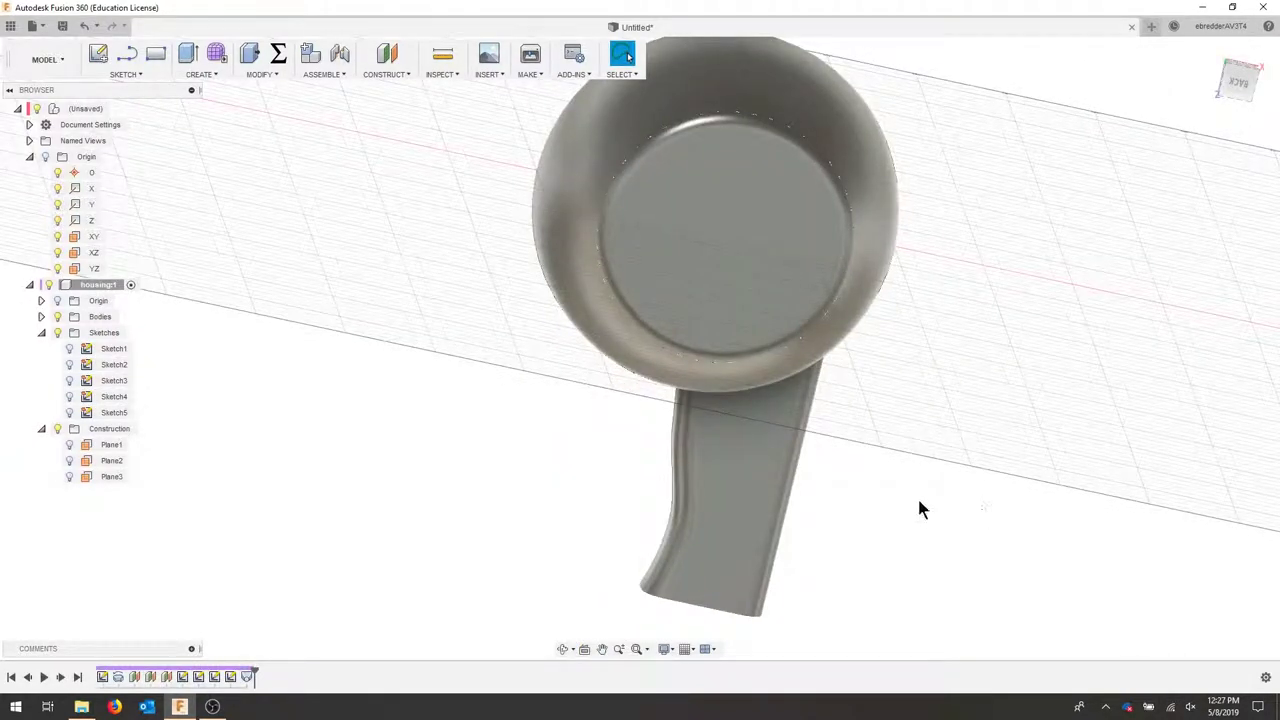
{"action": "middle_click_drag", "start_coordinate": [1047, 483], "coordinate": [1137, 435], "text": "shift"}
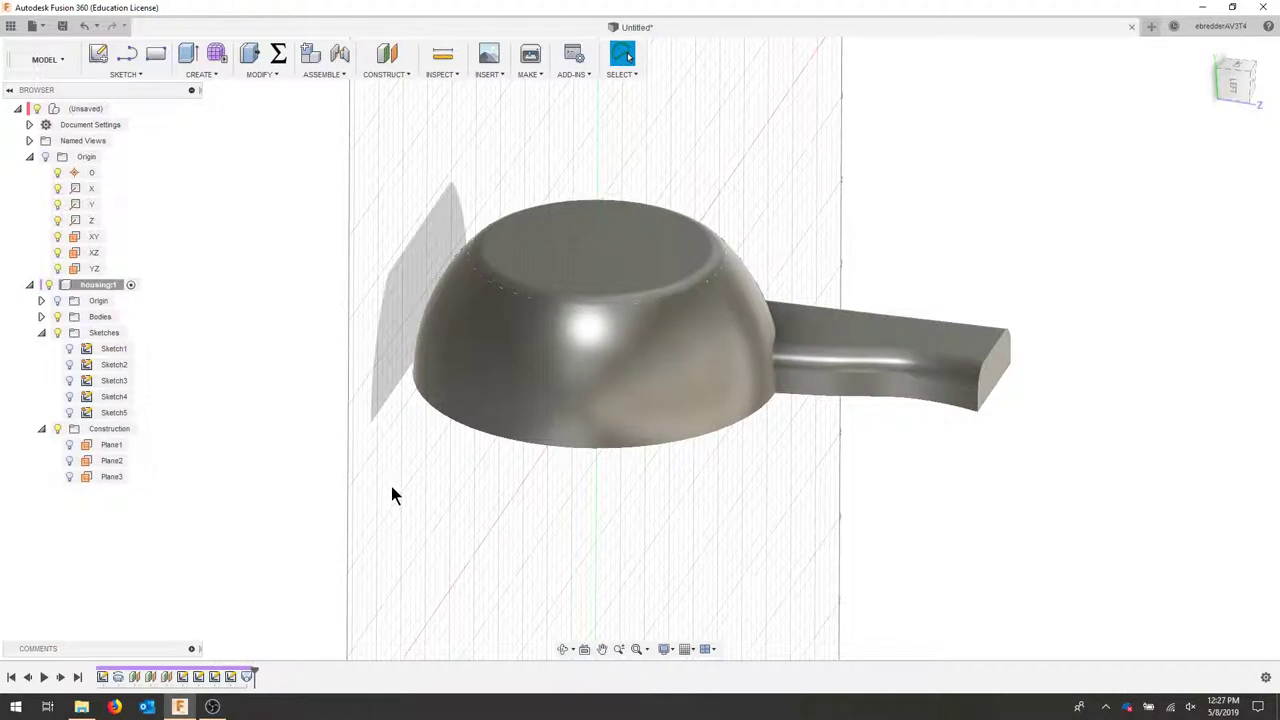
Start a sketch on the bowl's flat face, handle on the left, in Wireframe with Hidden Edges.
{"action": "key", "text": "s"}
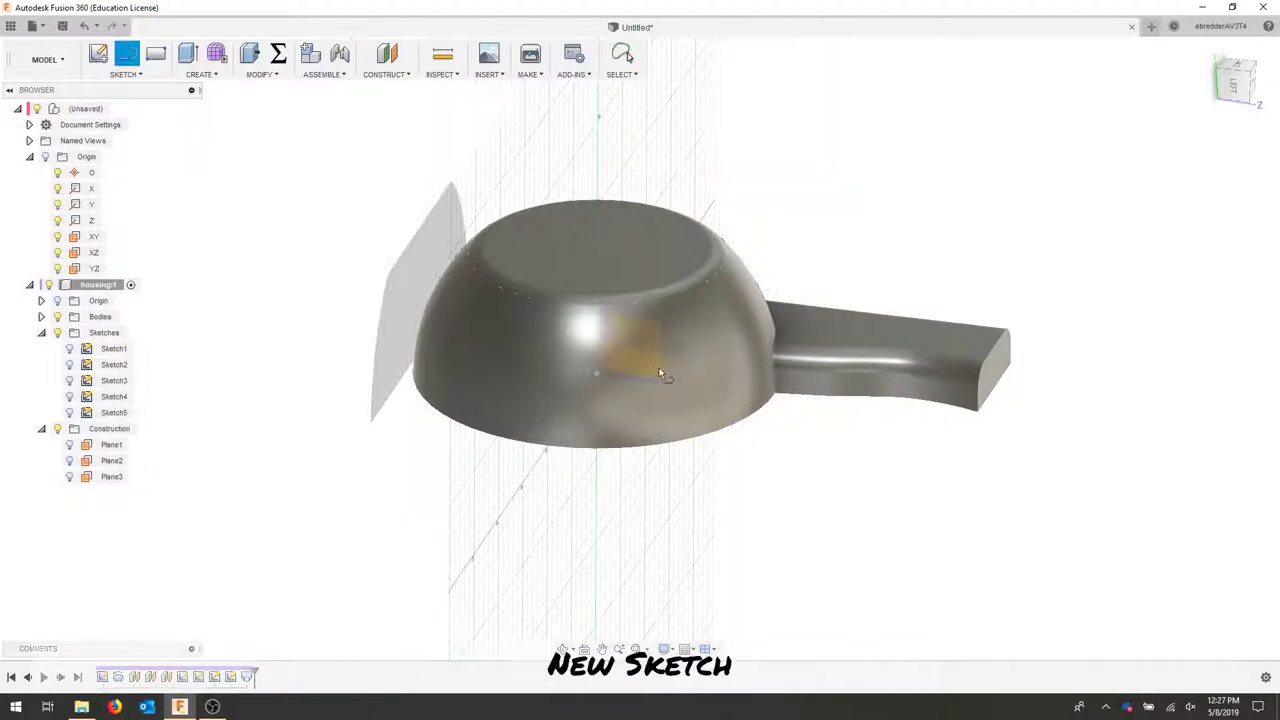
{"action": "left_click", "coordinate": [650, 356]}
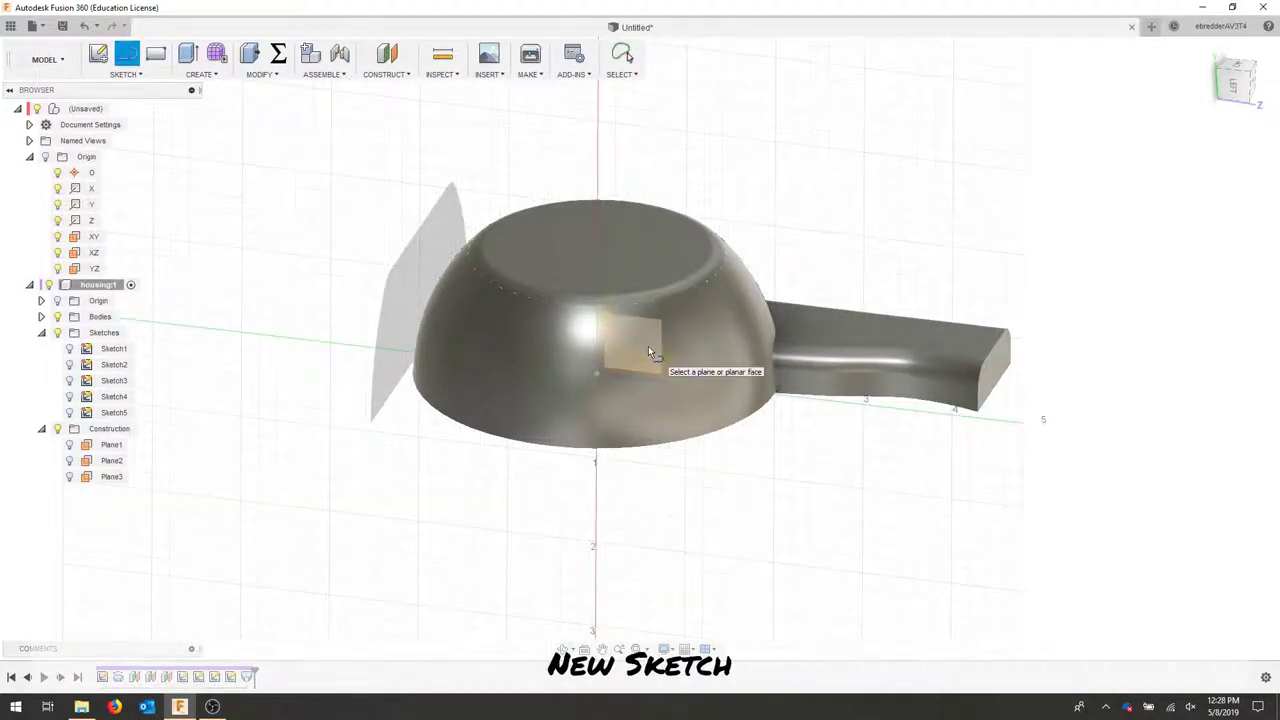
{"action": "left_click", "coordinate": [648, 352]}
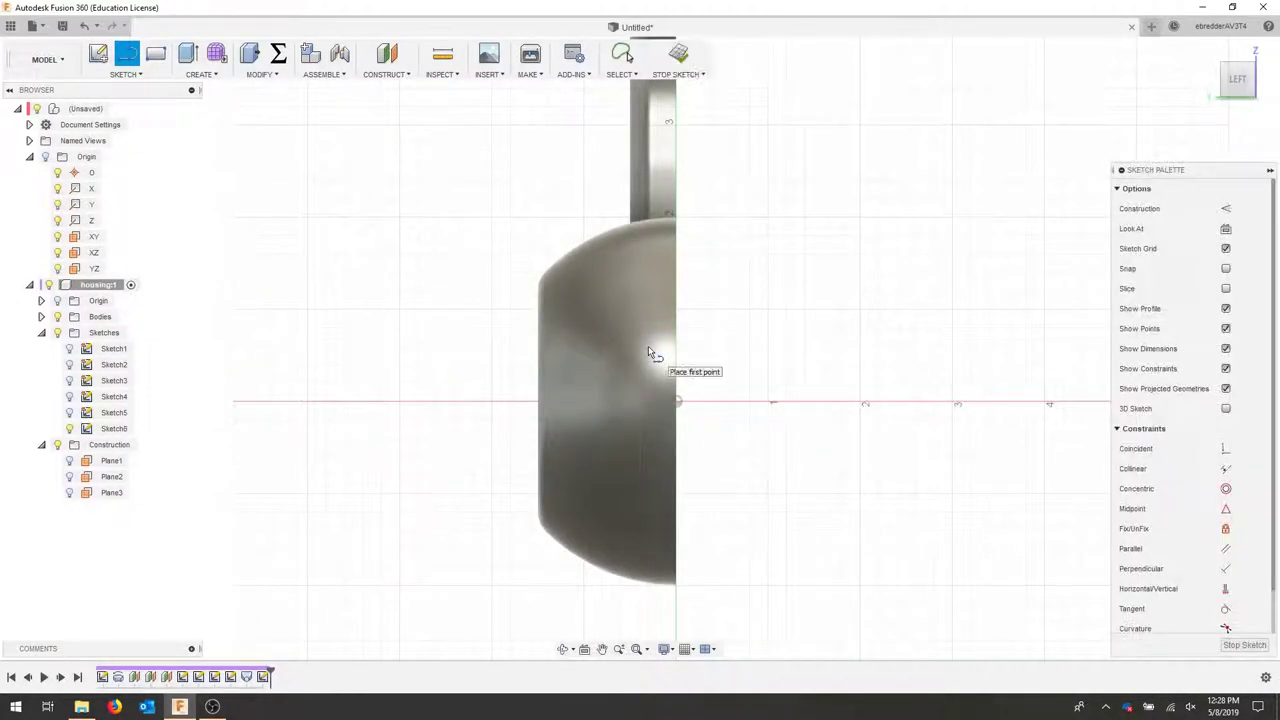
{"action": "left_click", "coordinate": [1228, 82]}
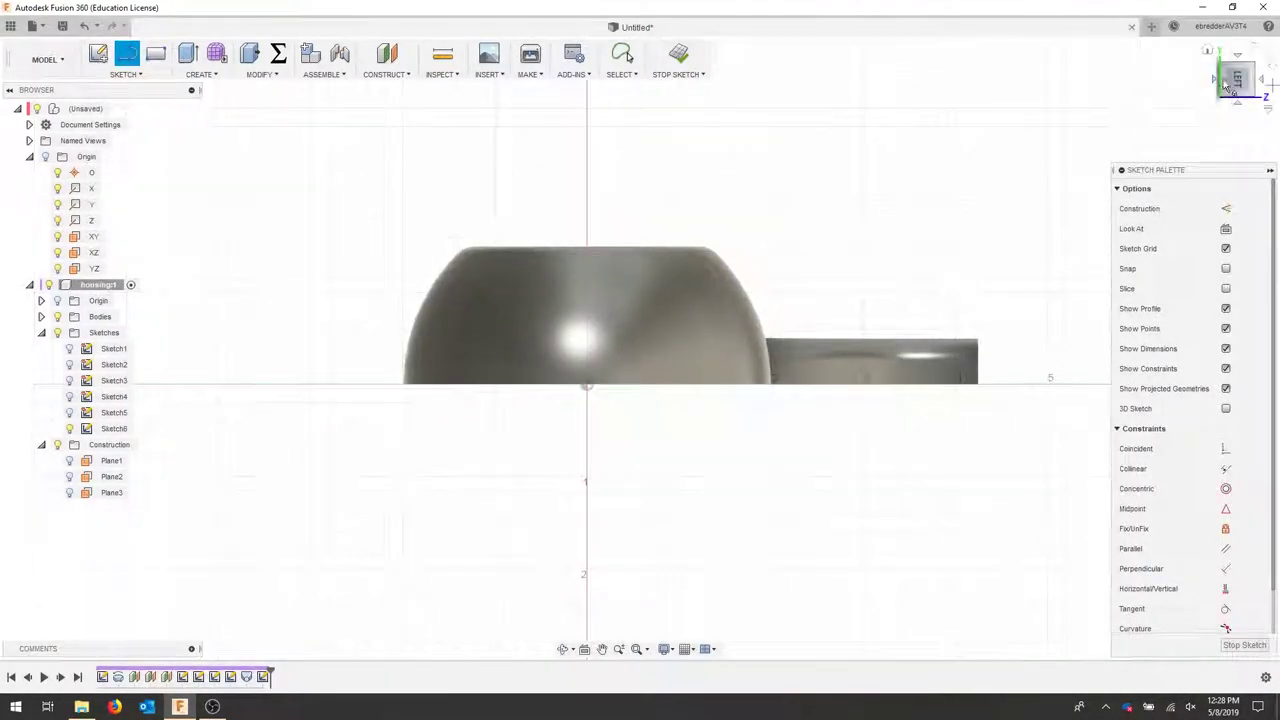
{"action": "left_click", "coordinate": [1222, 85]}
{"action": "left_click", "coordinate": [1228, 82]}
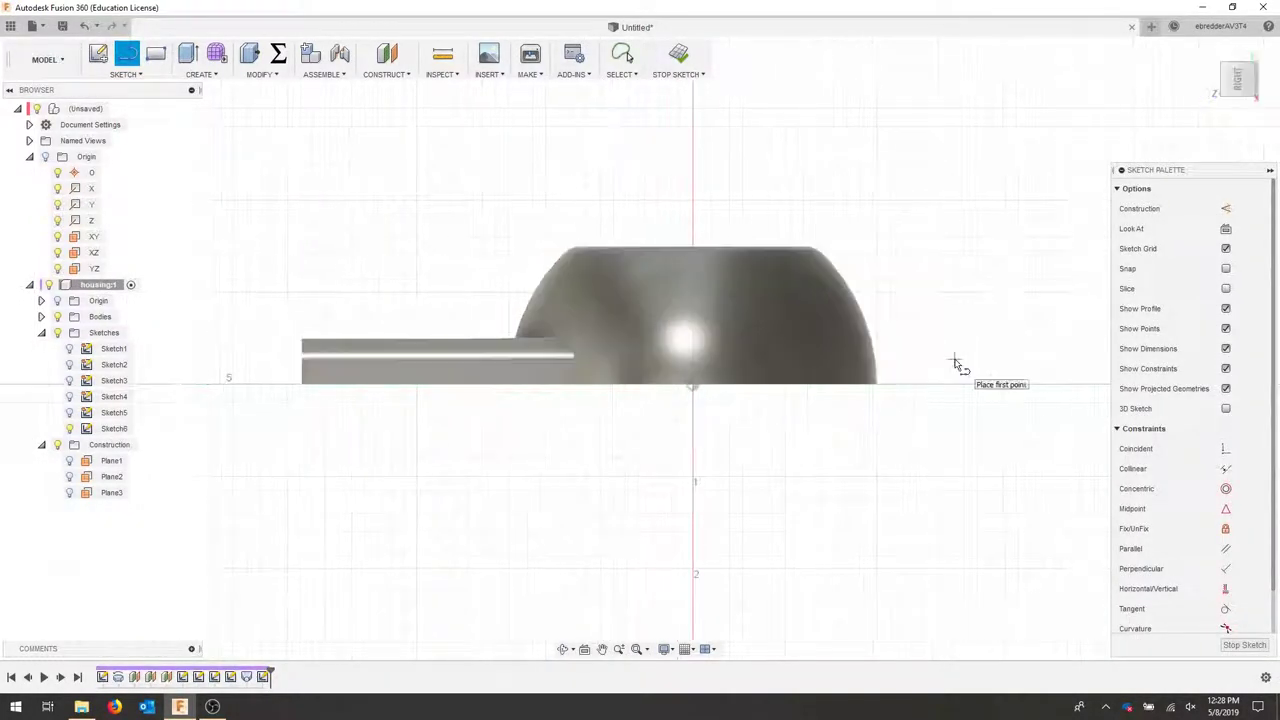
{"action": "left_click", "coordinate": [668, 650]}
{"action": "mouse_move", "coordinate": [778, 527]}
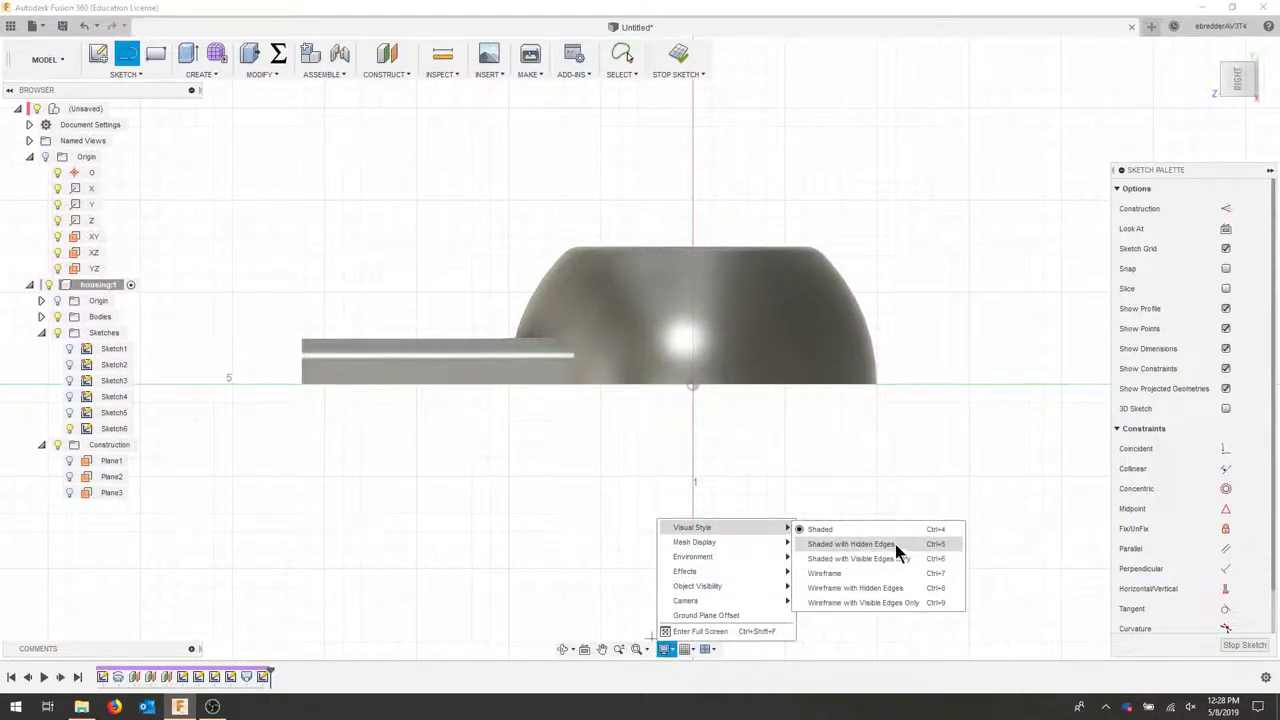
{"action": "left_click", "coordinate": [907, 588]}
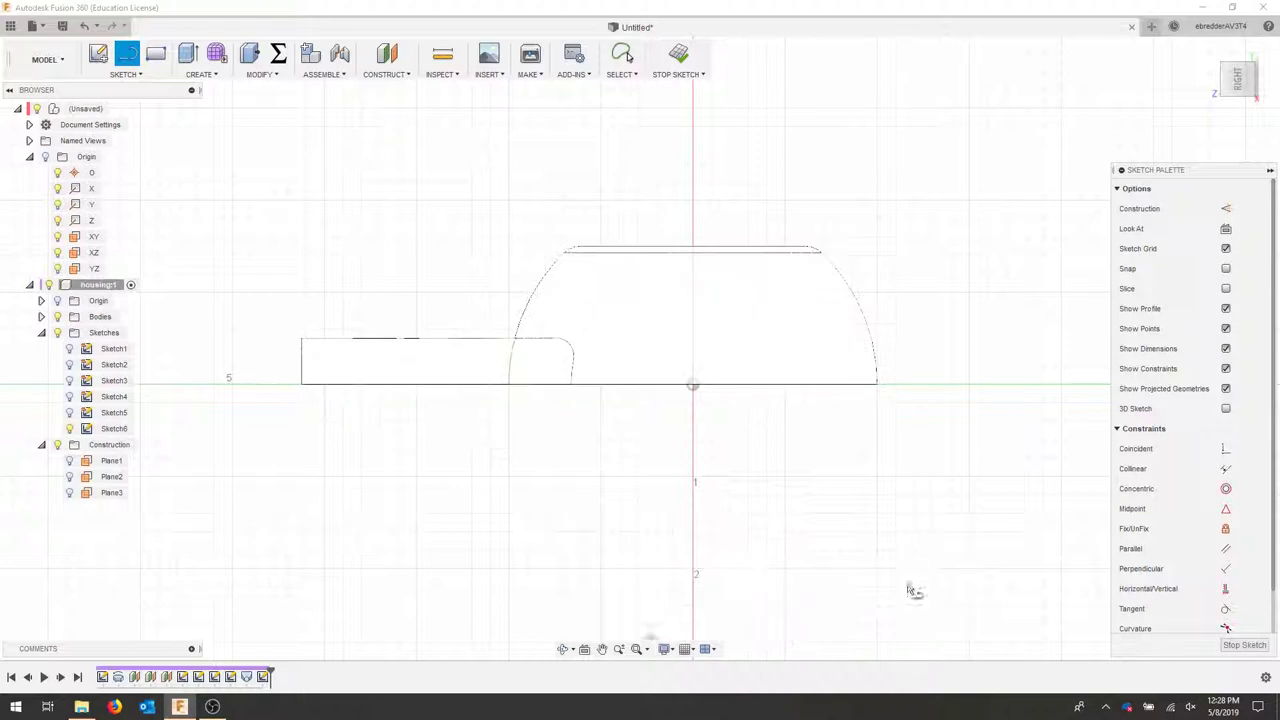
Draw a line along the base and a center-point semicircular arc on it.
{"action": "left_click", "coordinate": [749, 386]}
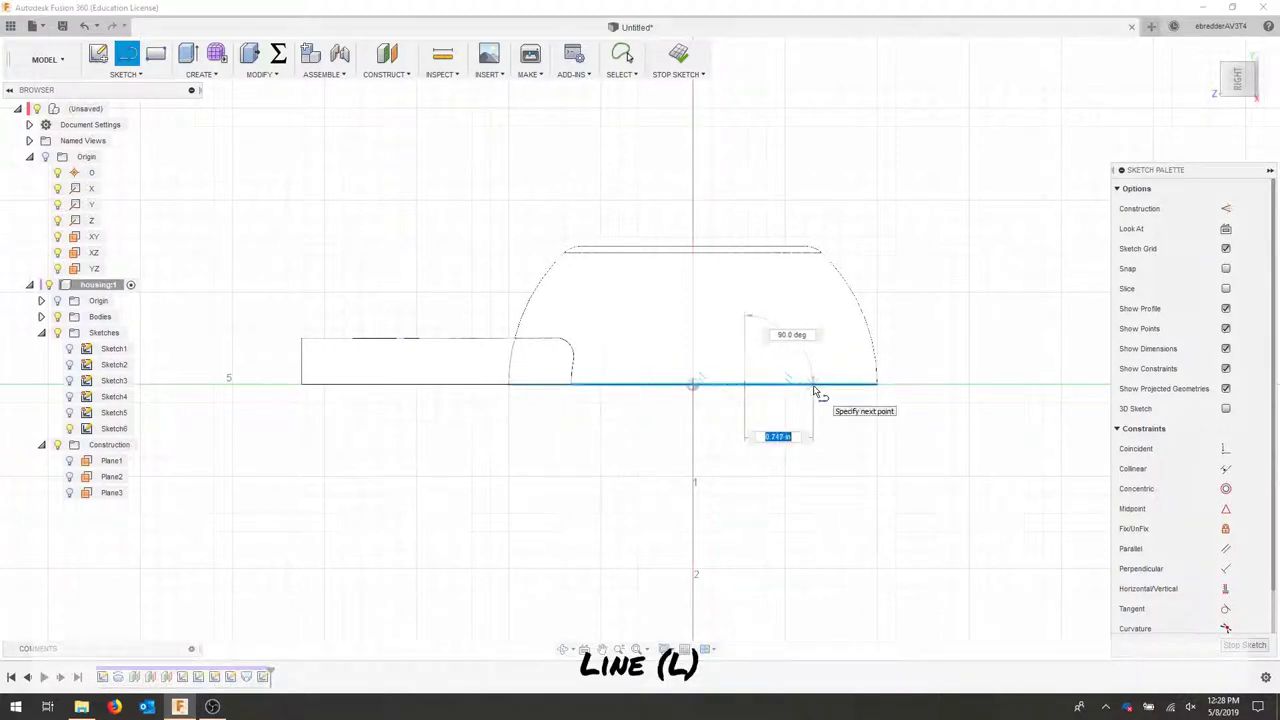
{"action": "left_click", "coordinate": [811, 386]}
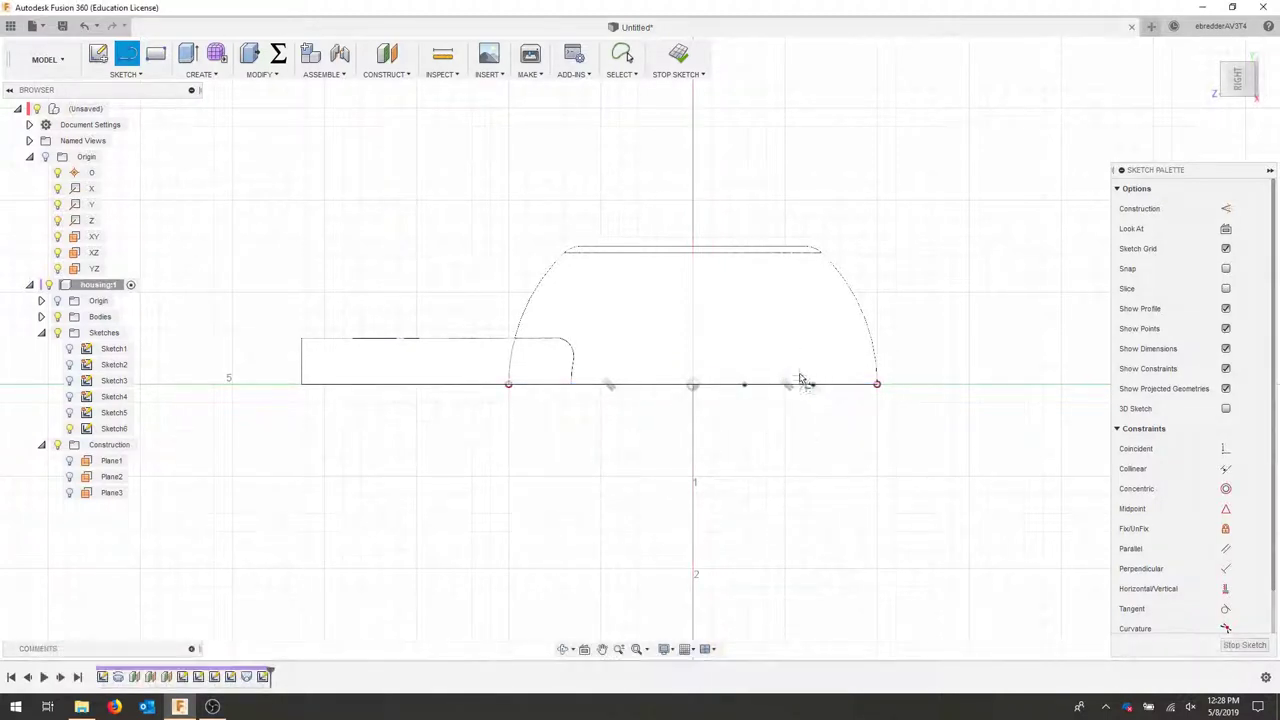
{"action": "mouse_move", "coordinate": [806, 380]}
{"action": "middle_mouse_down", "text": "shift"}
{"action": "mouse_move", "coordinate": [814, 428]}
{"action": "mouse_move", "coordinate": [783, 394]}
{"action": "mouse_move", "coordinate": [816, 377]}
{"action": "mouse_move", "coordinate": [806, 380]}
{"action": "mouse_move", "coordinate": [828, 386]}
{"action": "middle_mouse_up", "text": "shift"}
{"action": "left_click", "coordinate": [125, 74]}
{"action": "mouse_move", "coordinate": [170, 151]}
{"action": "left_click", "coordinate": [245, 170]}
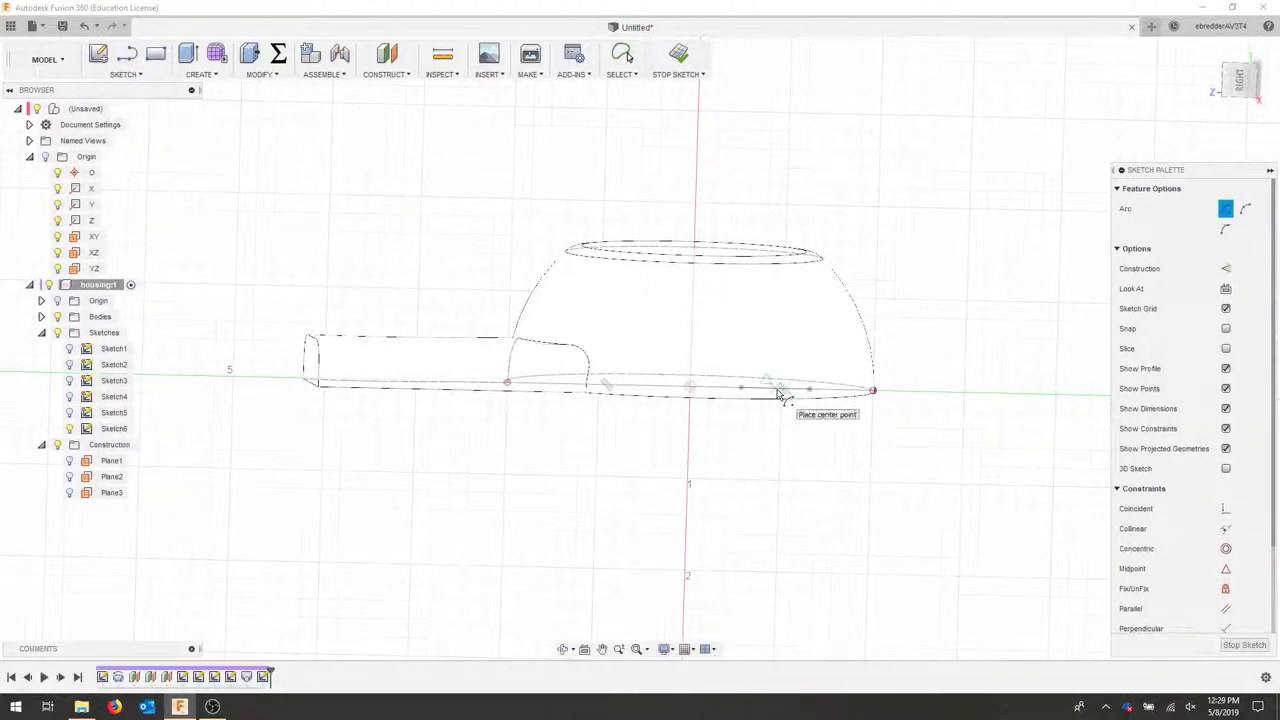
{"action": "left_click", "coordinate": [780, 393]}
{"action": "left_click", "coordinate": [808, 389]}
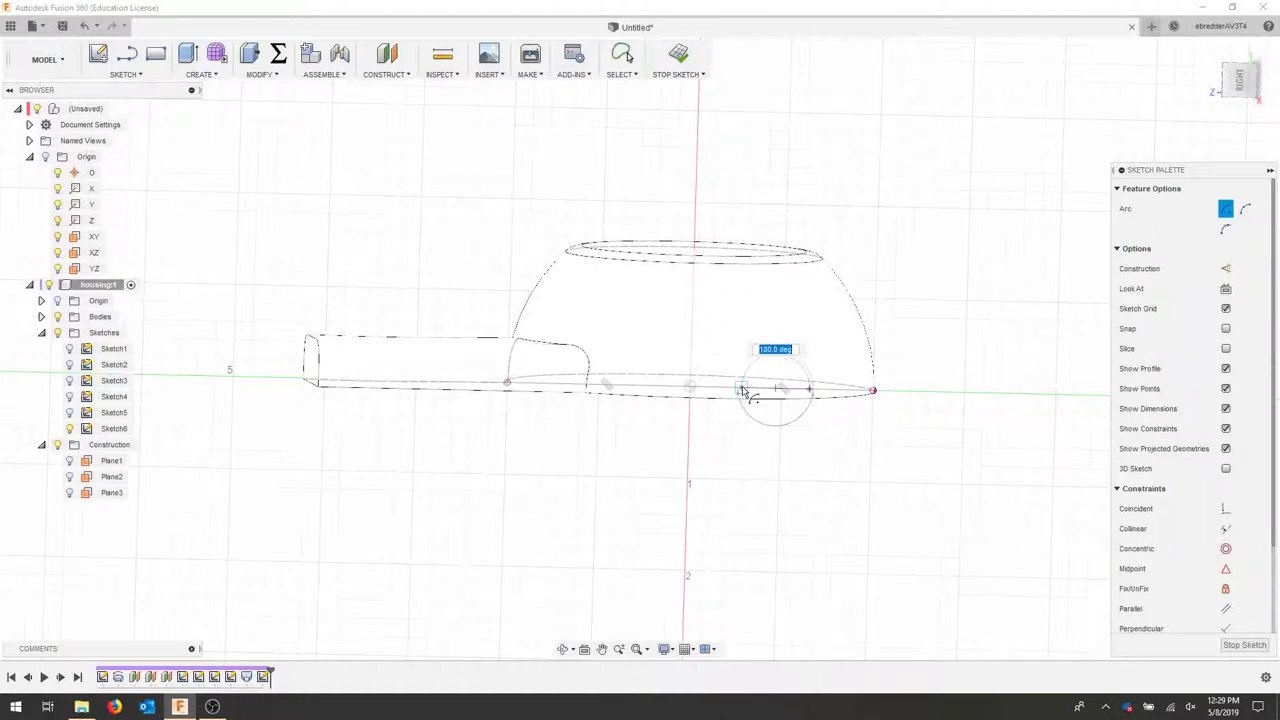
{"action": "left_click", "coordinate": [745, 391]}
{"action": "scroll", "coordinate": [766, 382], "scroll_direction": "up", "scroll_amount": 4}
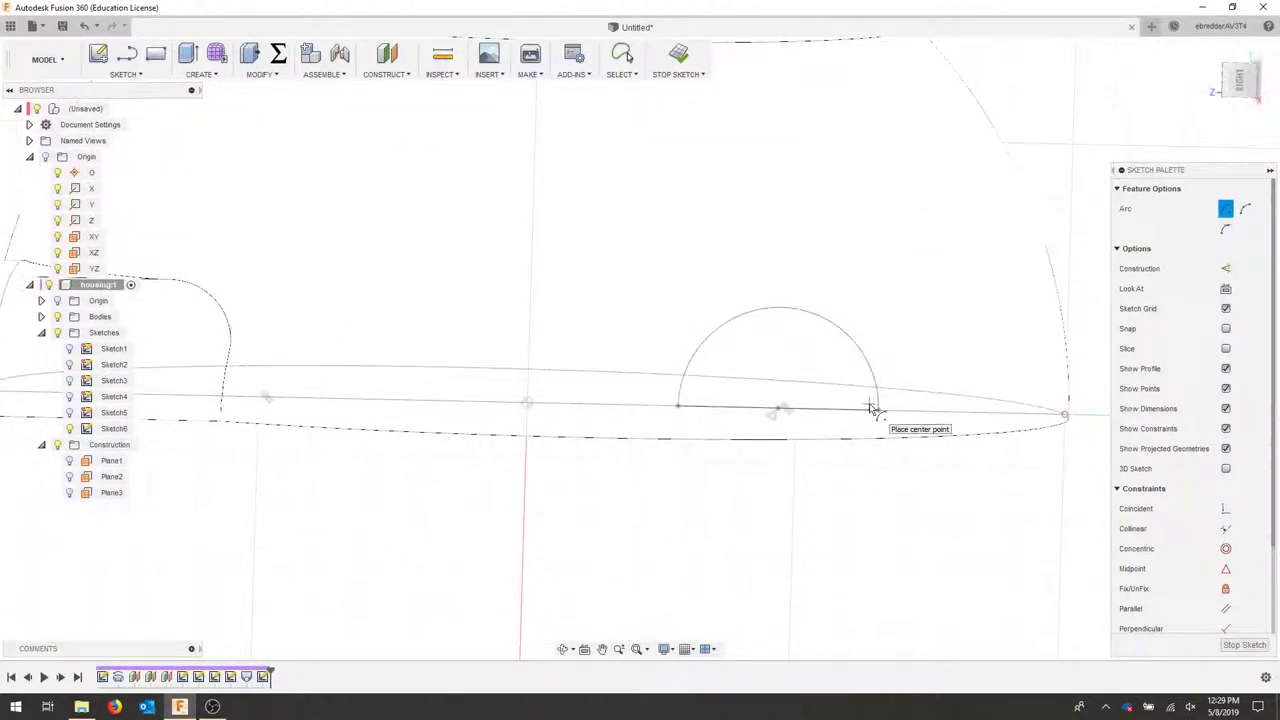
Dimension the arc radius to 0.75 and the origin-to-center distance to 1.125.
{"action": "key", "text": "d"}
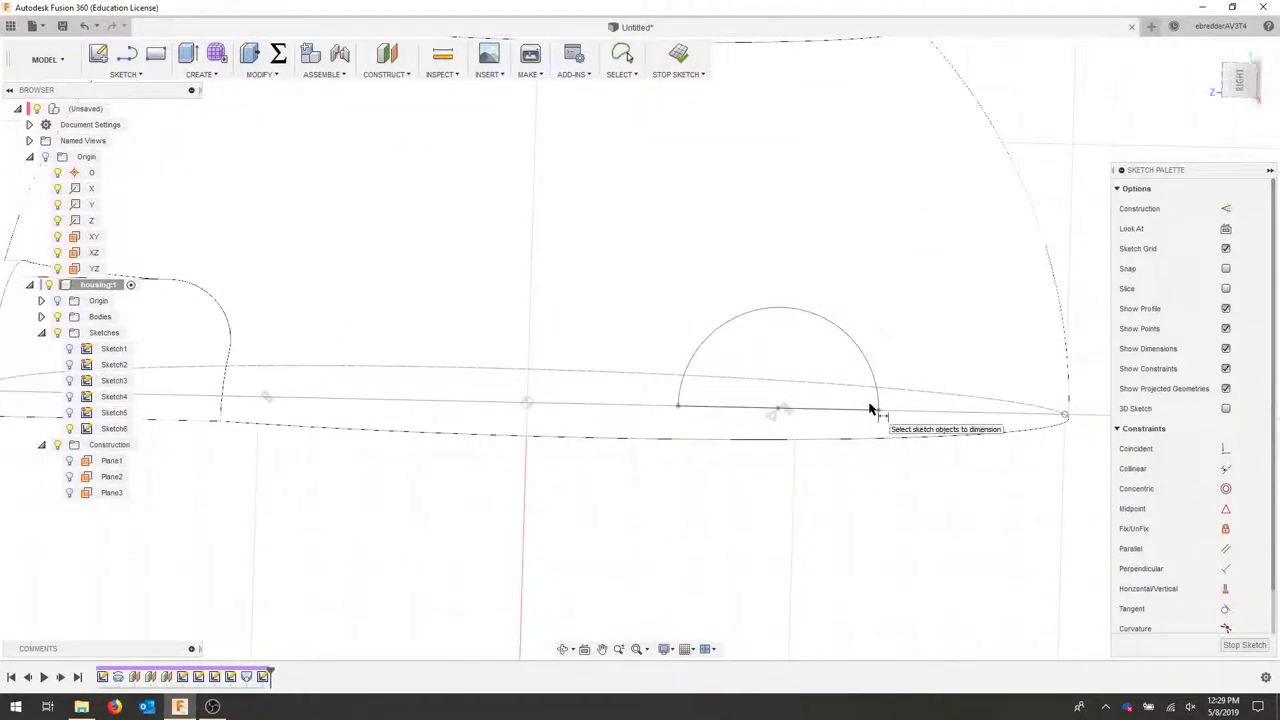
{"action": "left_click", "coordinate": [827, 325]}
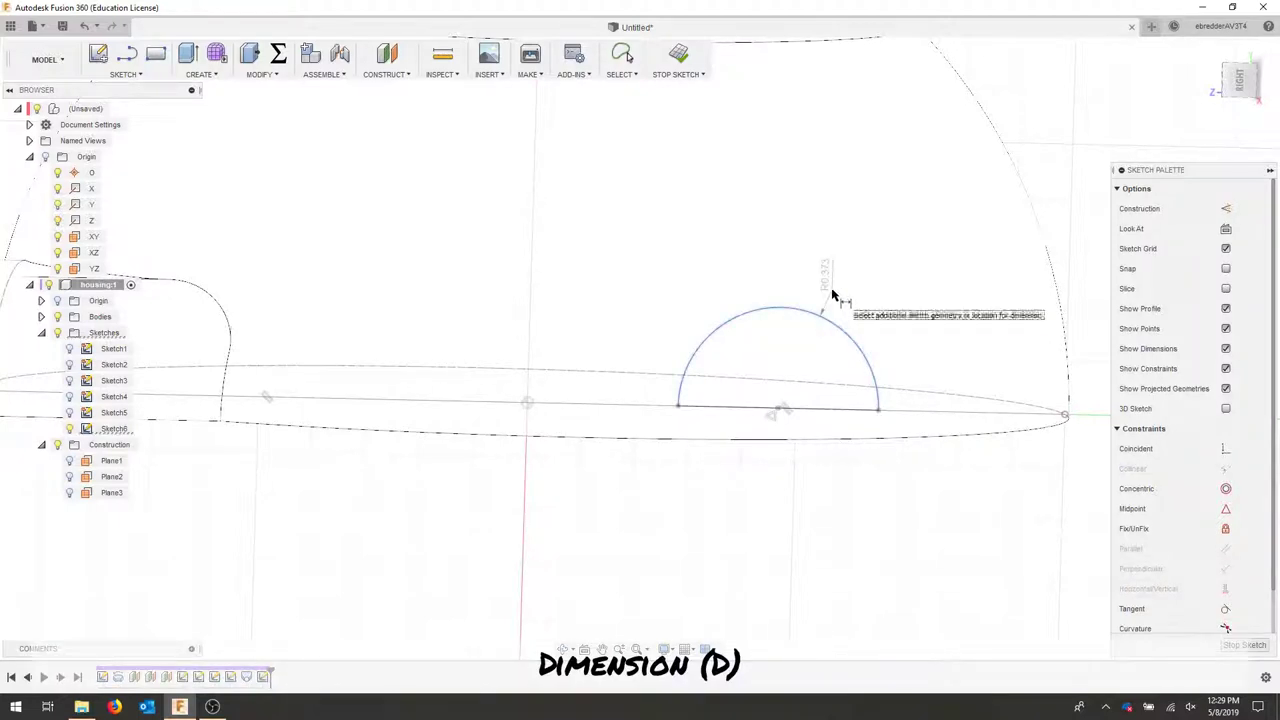
{"action": "left_click", "coordinate": [834, 288]}
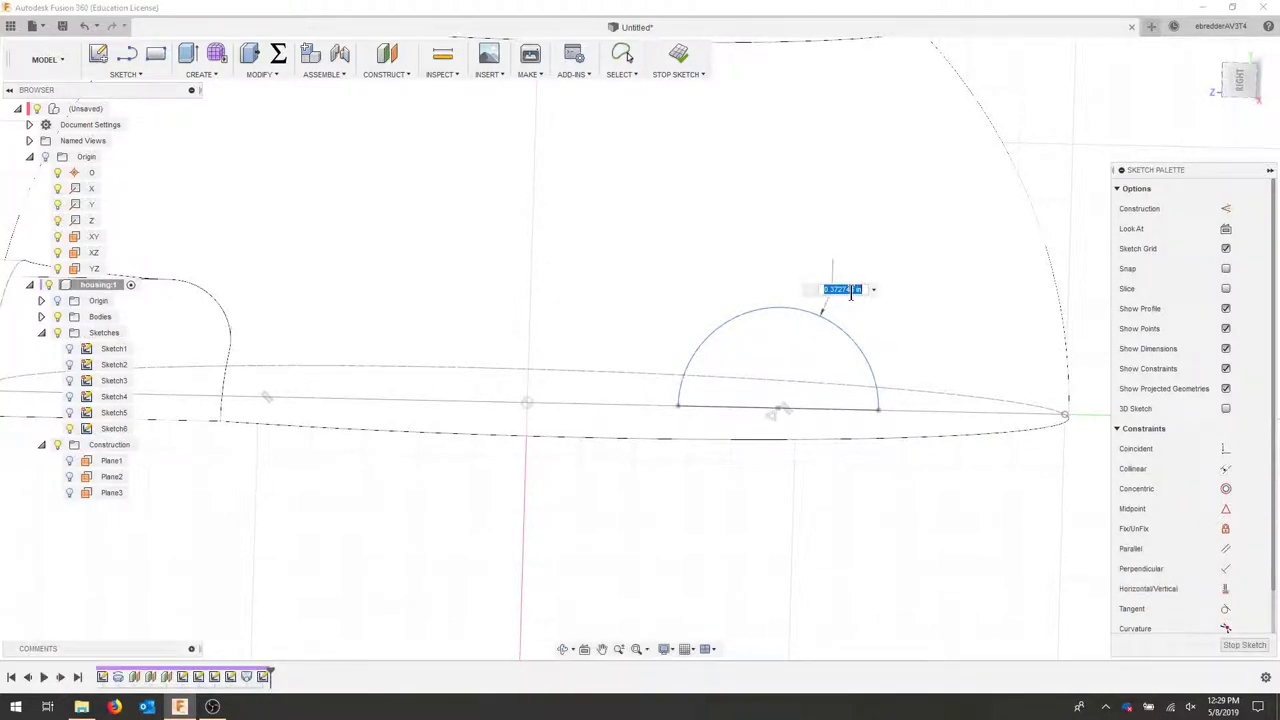
{"action": "key", "text": "BackSpace"}
{"action": "type", "text": ".75"}
{"action": "key", "text": "Return"}
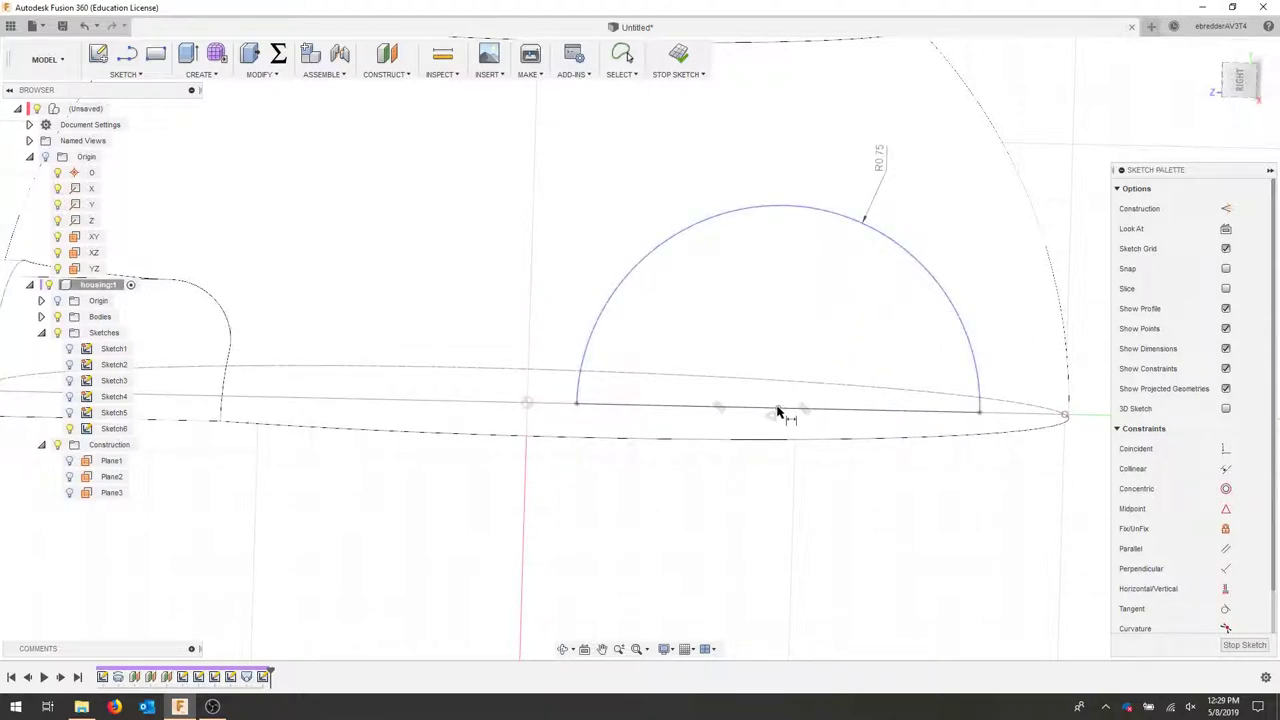
{"action": "left_click", "coordinate": [779, 410]}
{"action": "left_click", "coordinate": [529, 408]}
{"action": "left_click", "coordinate": [624, 478]}
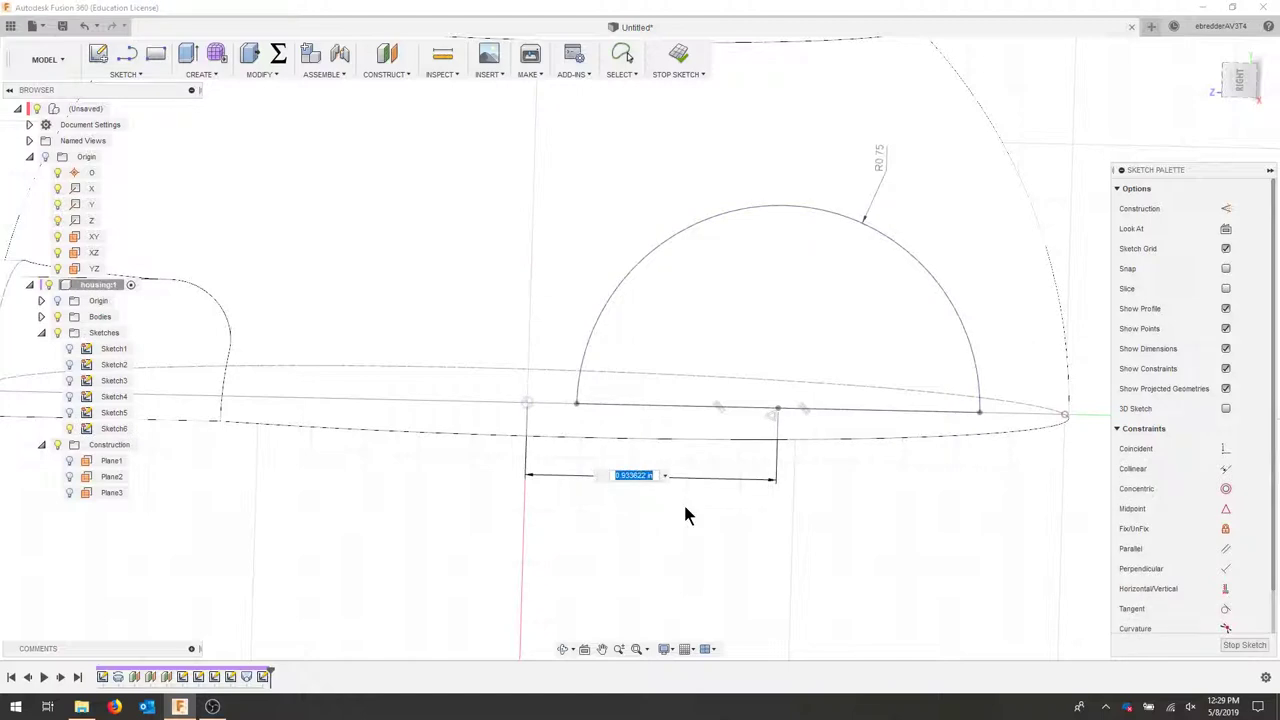
{"action": "type", "text": "1.125"}
{"action": "key", "text": "Return"}
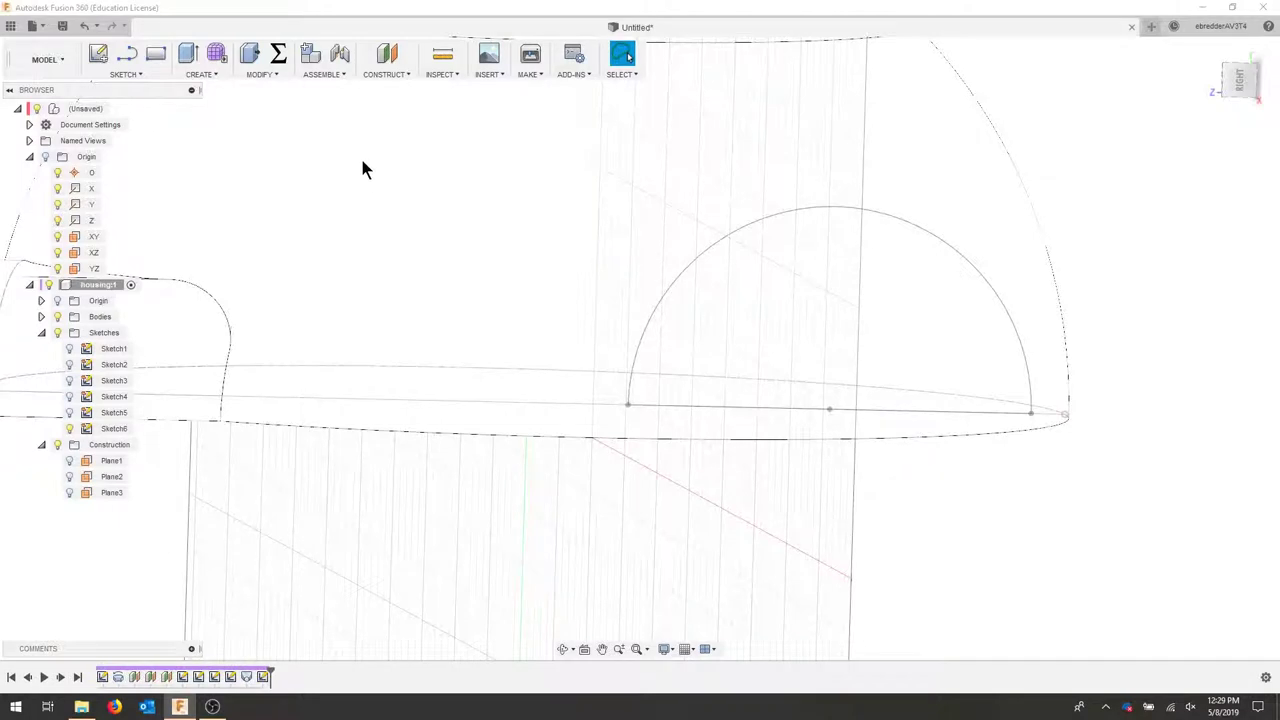
Extrude the half-circle profile -5.5 in as a Join to form the nozzle bar.
{"action": "key", "text": "e"}
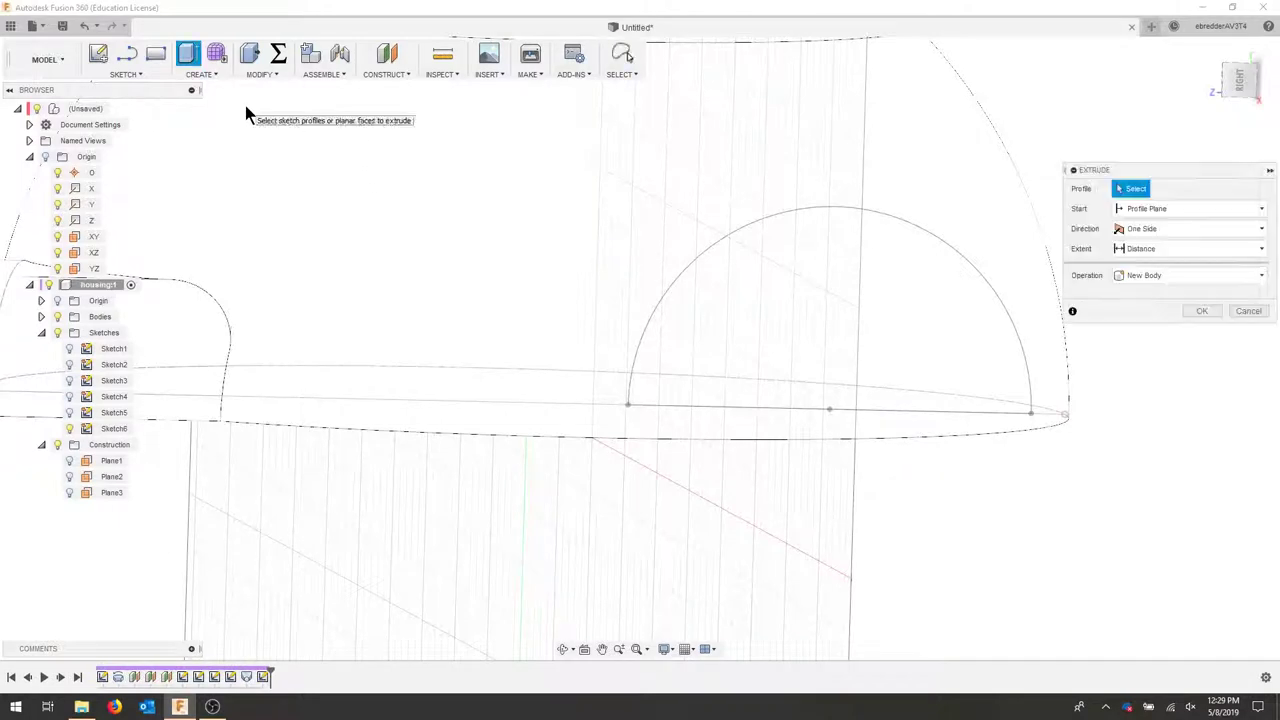
{"action": "left_click", "coordinate": [931, 330]}
{"action": "scroll", "coordinate": [895, 378], "scroll_direction": "down", "scroll_amount": 5}
{"action": "middle_click_drag", "start_coordinate": [814, 300], "coordinate": [866, 354], "text": "shift"}
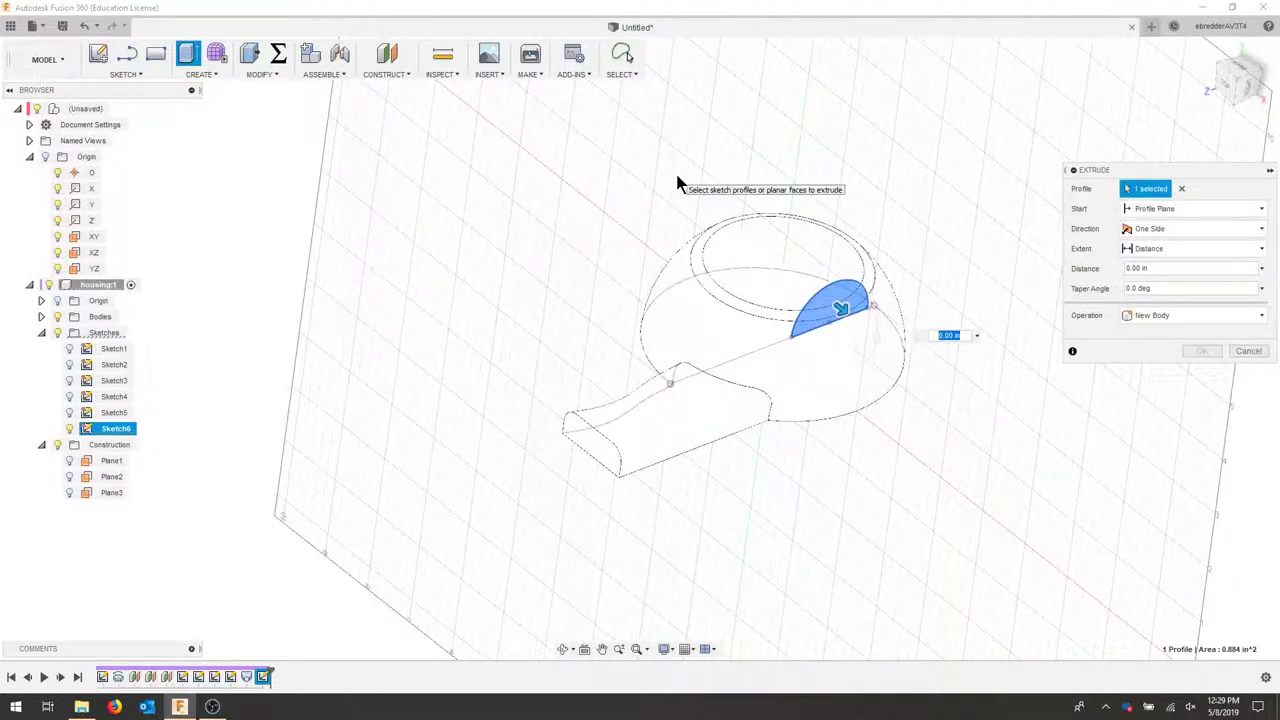
{"action": "left_click", "coordinate": [1166, 268]}
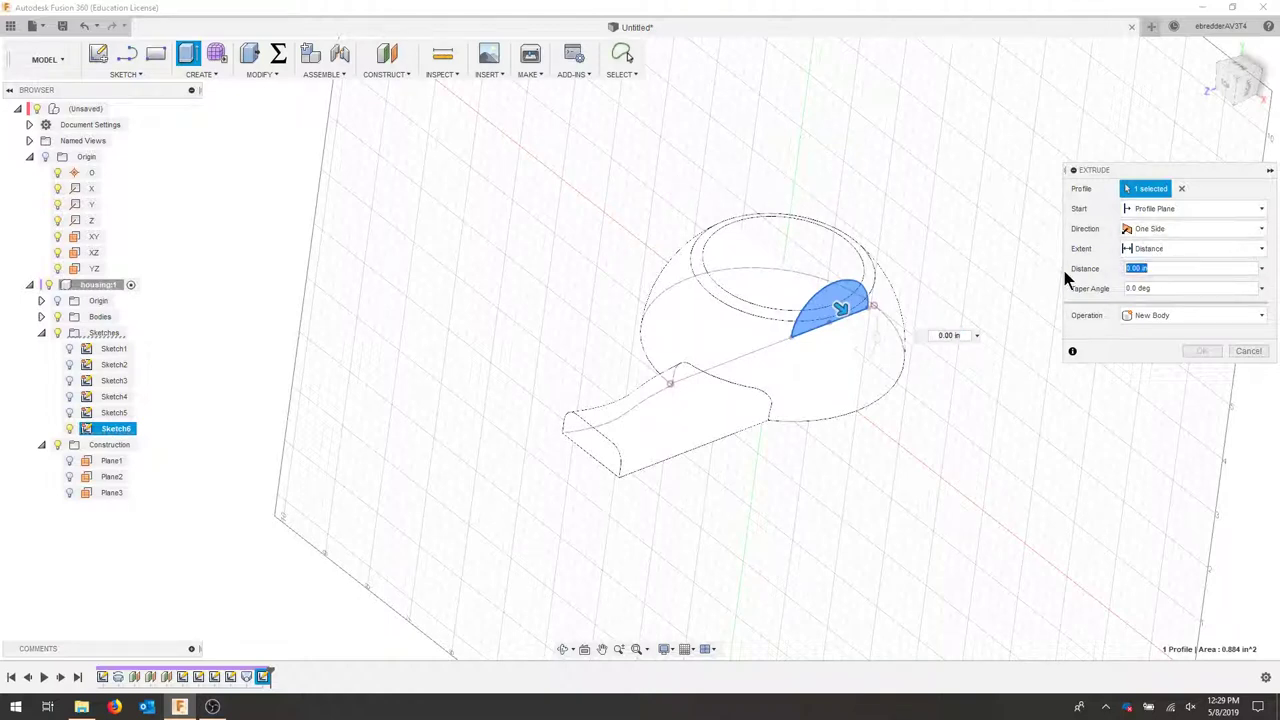
{"action": "type", "text": "-5.5"}
{"action": "left_click", "coordinate": [1190, 318]}
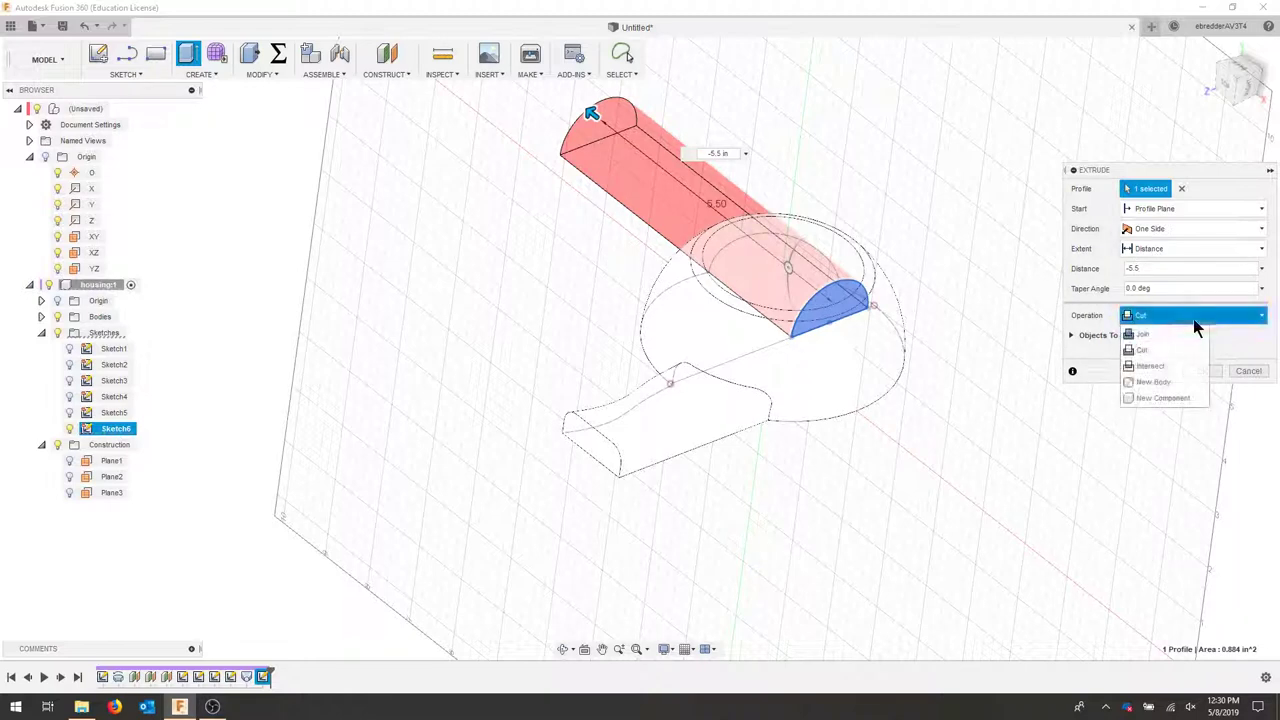
{"action": "left_click", "coordinate": [1160, 333]}
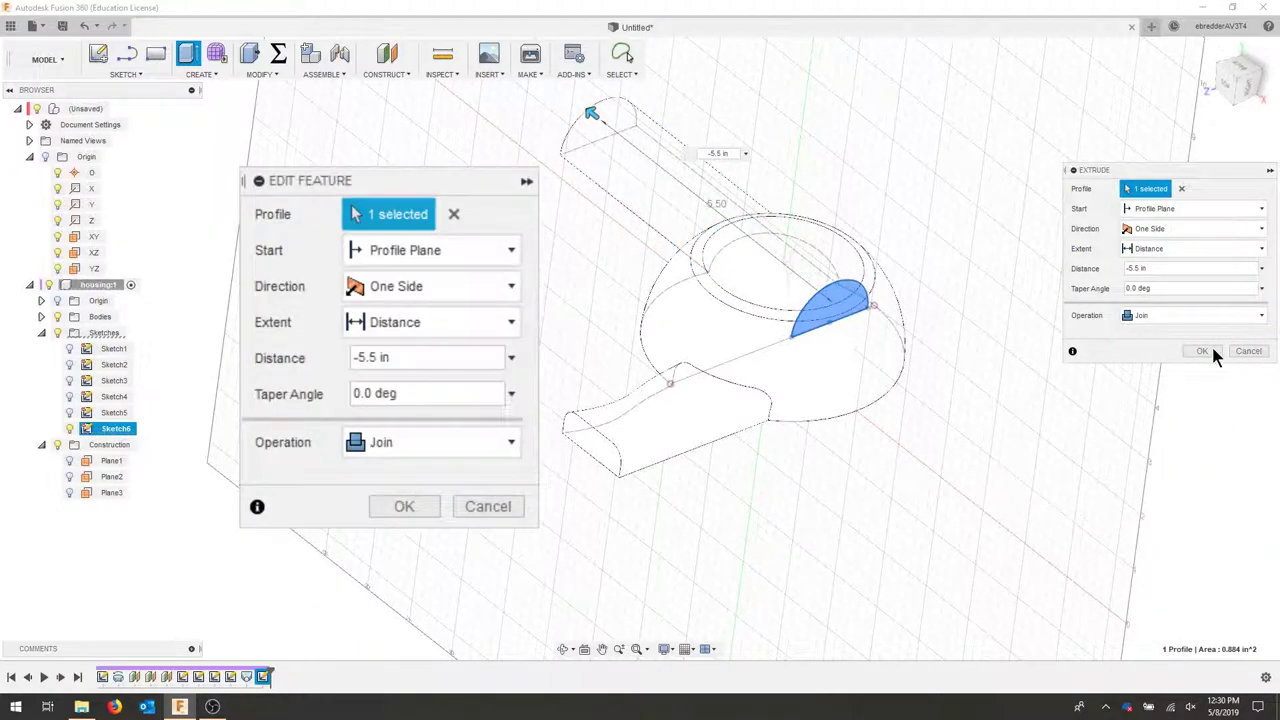
{"action": "left_click", "coordinate": [1208, 349]}
{"action": "middle_click_drag", "start_coordinate": [1000, 295], "coordinate": [903, 426], "text": "shift"}
Switch the visual style to Shaded and reorient the view of the housing.
{"action": "left_click", "coordinate": [674, 649]}
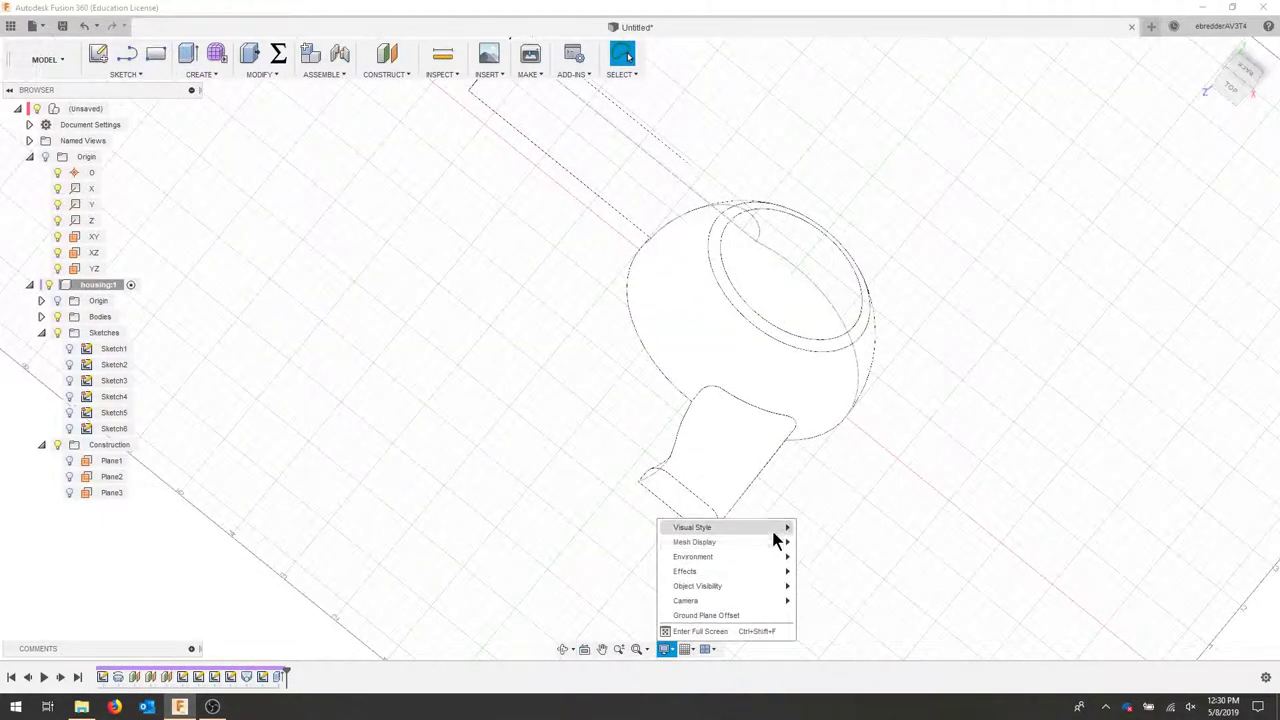
{"action": "mouse_move", "coordinate": [777, 531]}
{"action": "left_click", "coordinate": [846, 531]}
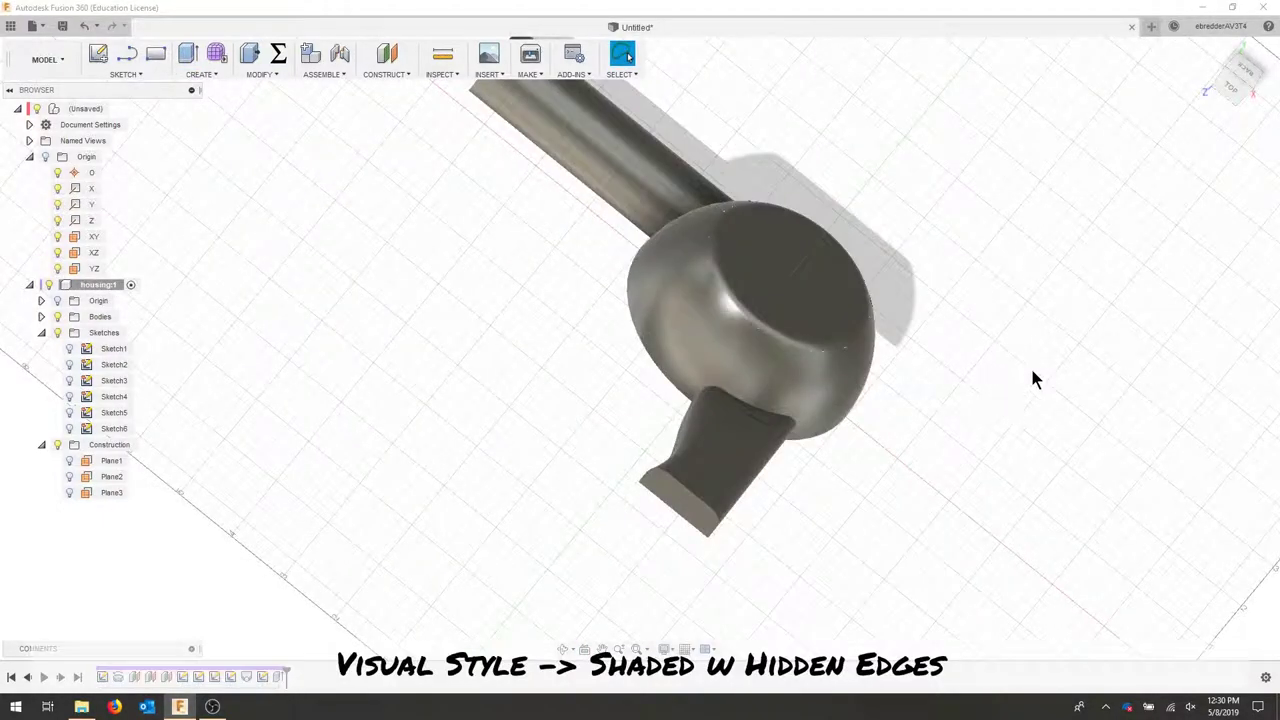
{"action": "middle_click_drag", "start_coordinate": [989, 380], "coordinate": [1020, 412], "text": "shift"}
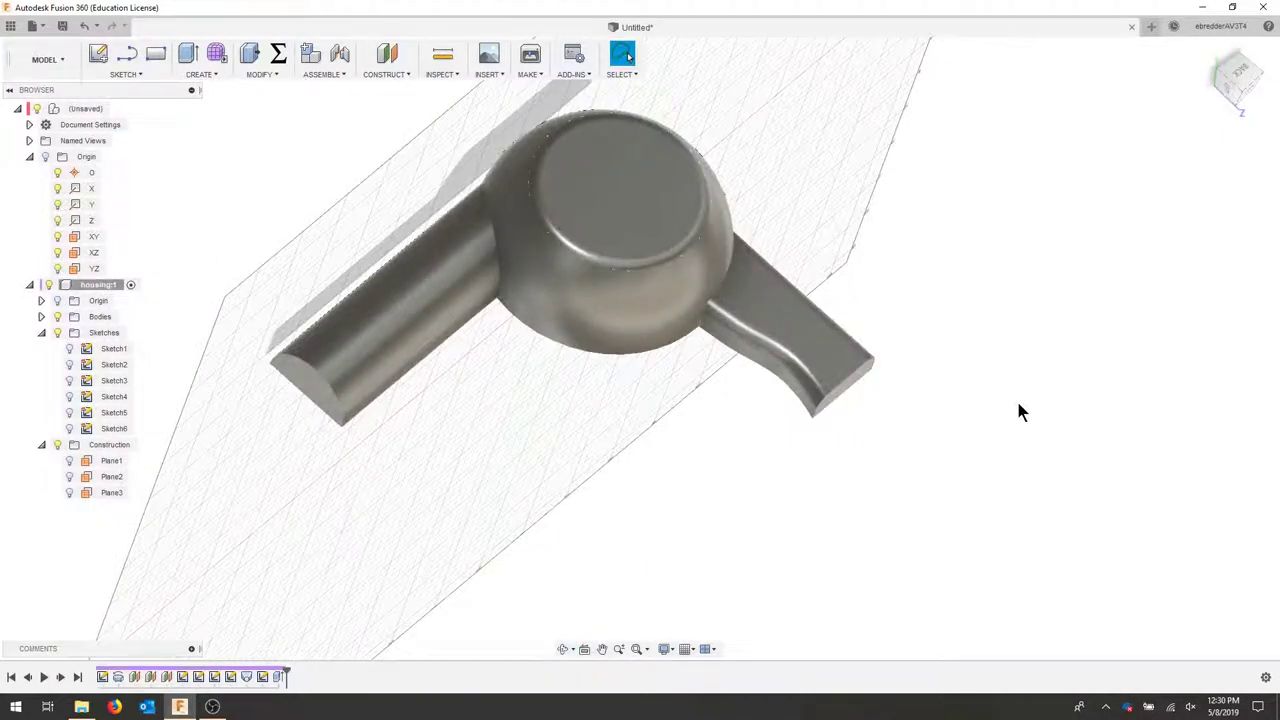
{"action": "middle_click_drag", "start_coordinate": [455, 275], "coordinate": [505, 333]}
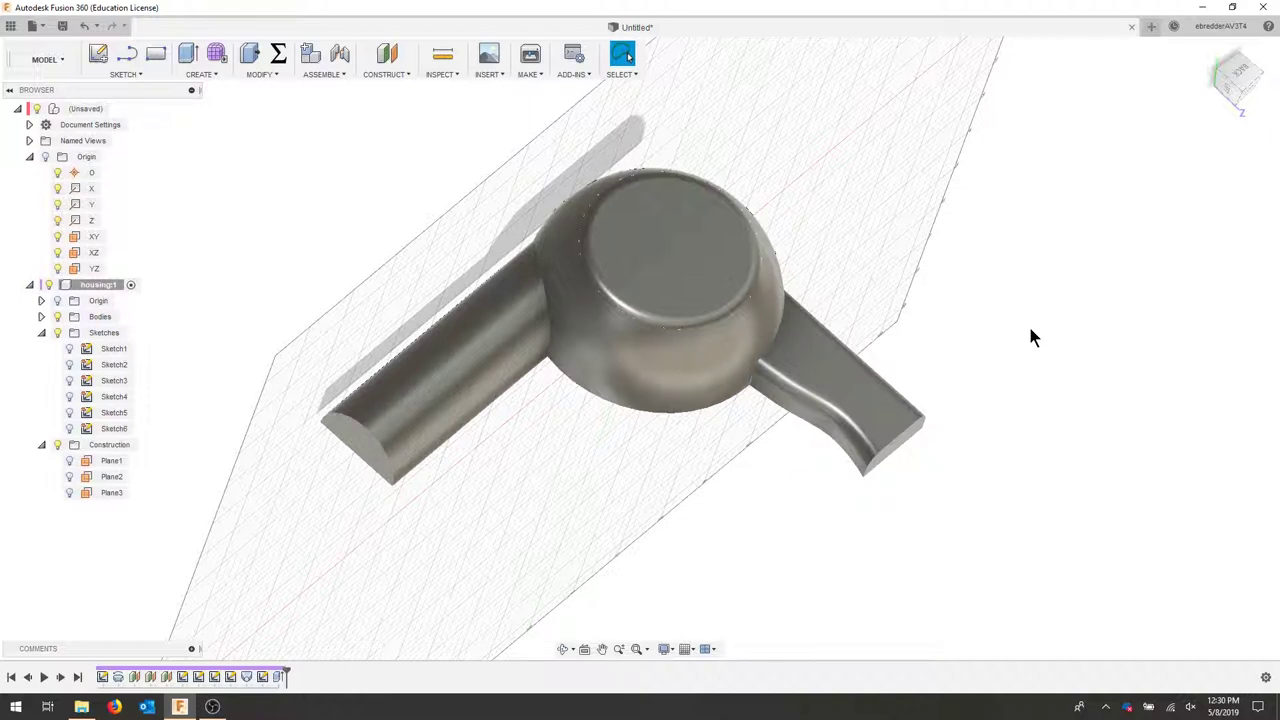
{"action": "middle_click_drag", "start_coordinate": [1033, 337], "coordinate": [842, 302], "text": "shift"}
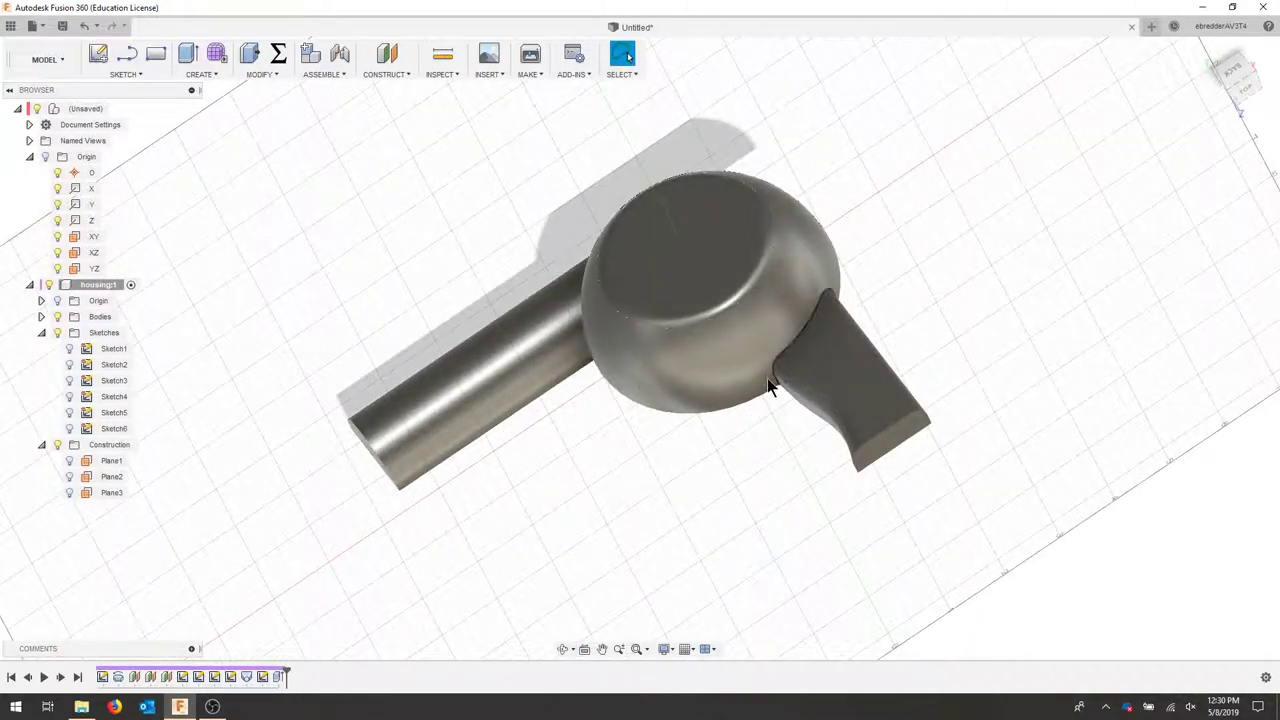
{"action": "left_click", "coordinate": [247, 77]}
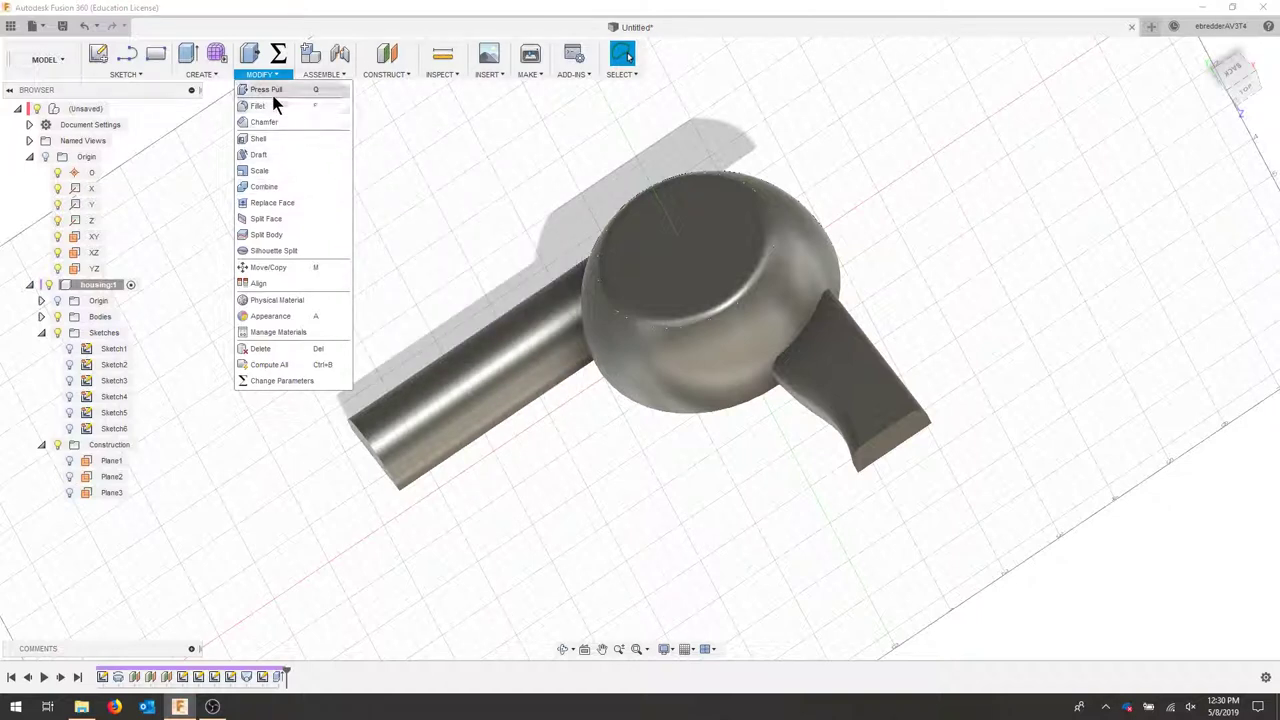
Fillet both arm-to-bowl junction edges and the handle's end edge at 0.15 in.
{"action": "left_click", "coordinate": [277, 104]}
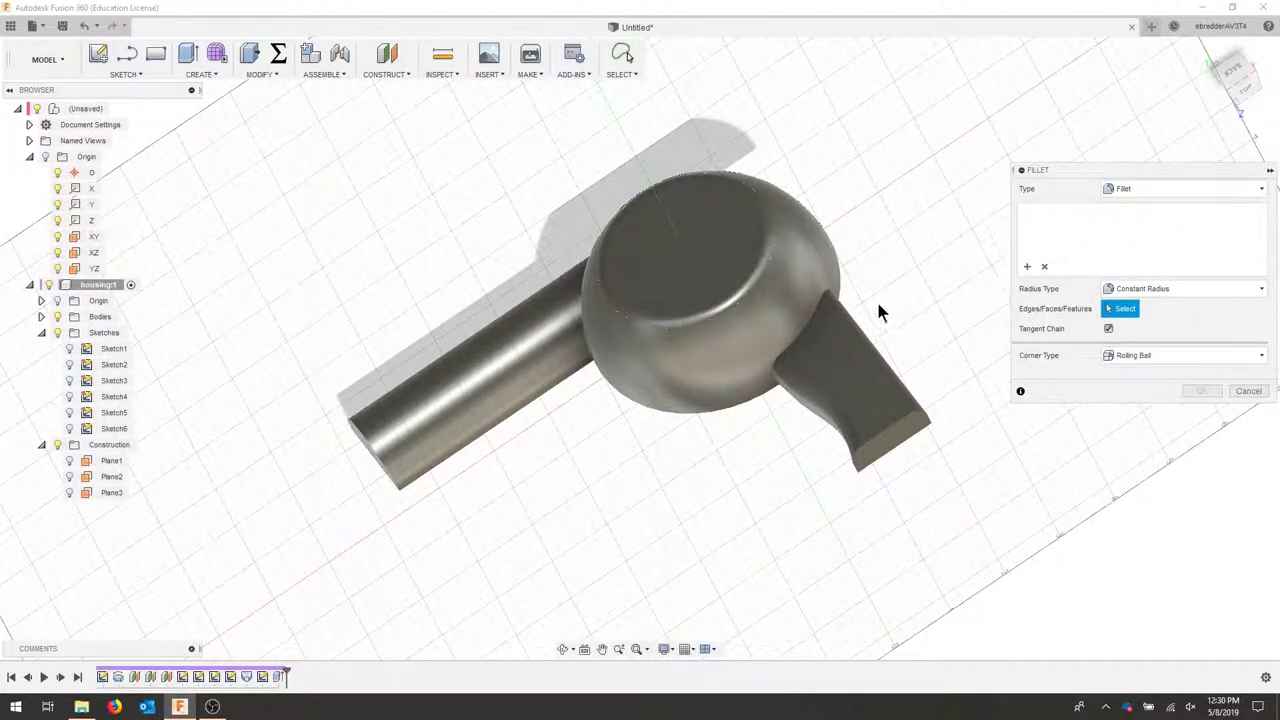
{"action": "left_click", "coordinate": [801, 332]}
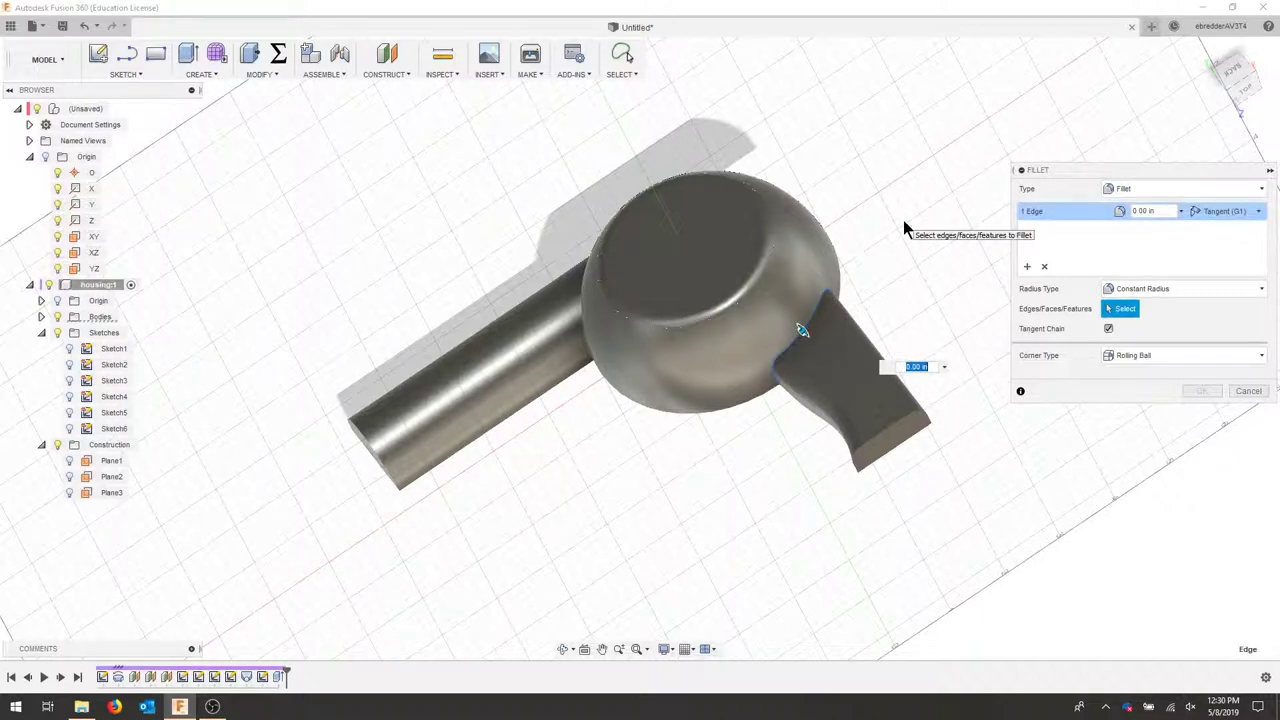
{"action": "left_click", "coordinate": [897, 423]}
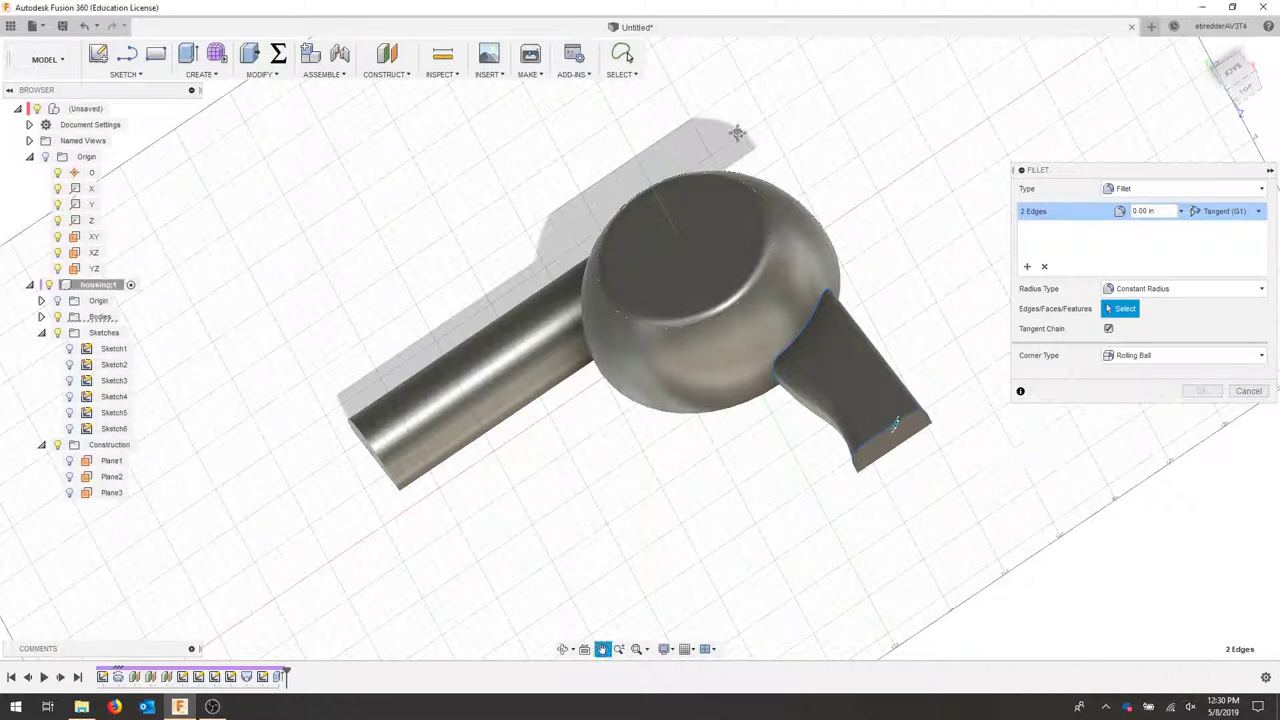
{"action": "middle_click_drag", "start_coordinate": [737, 133], "coordinate": [648, 283]}
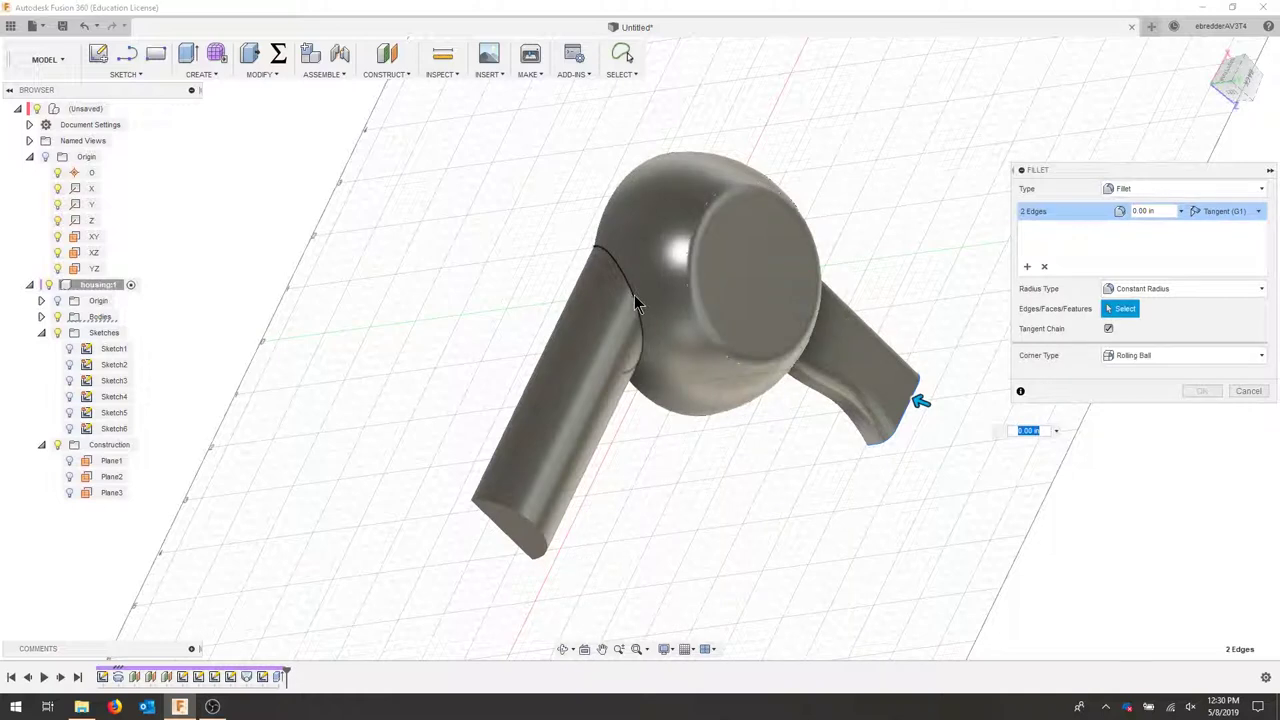
{"action": "left_click", "coordinate": [634, 295]}
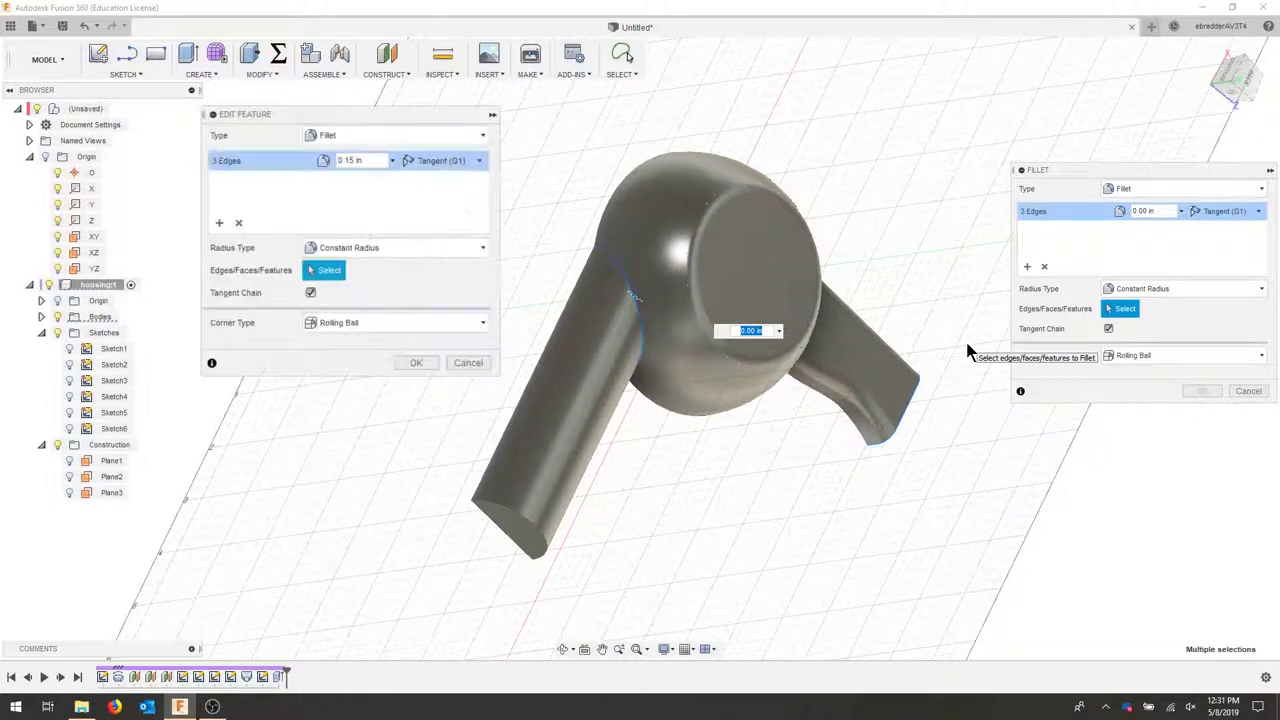
{"action": "type", "text": ".15"}
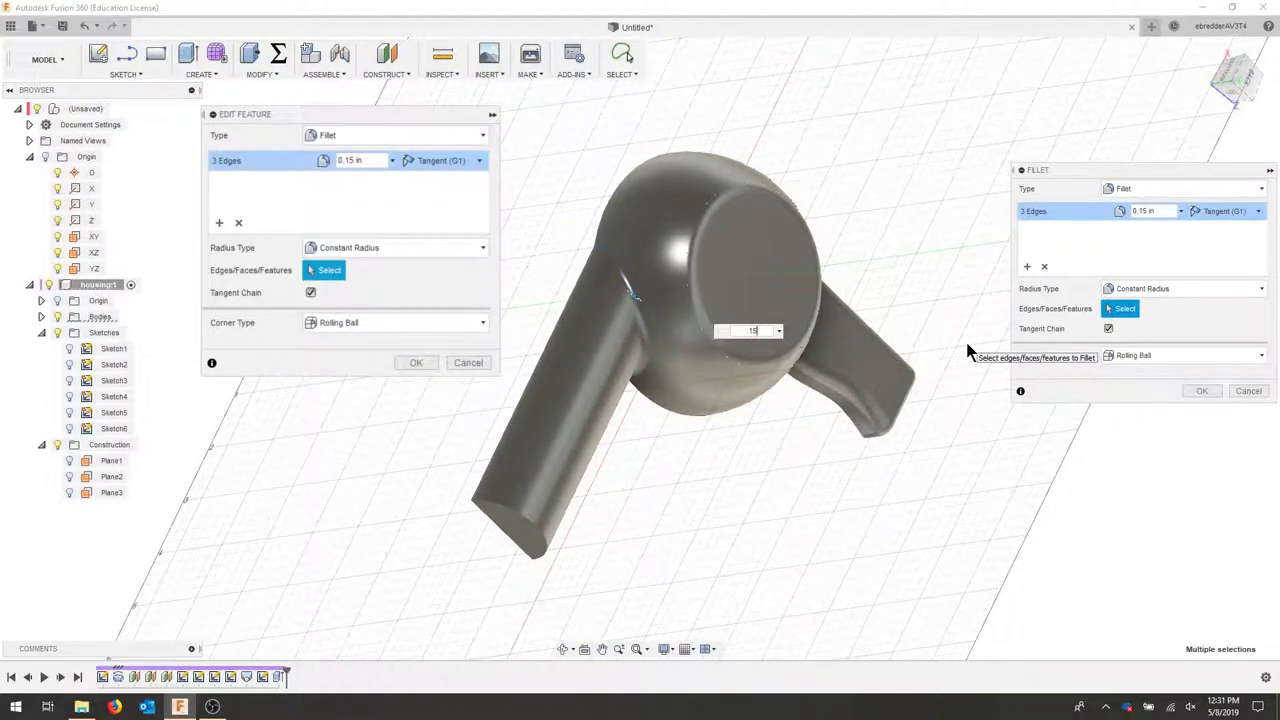
{"action": "left_click", "coordinate": [1204, 391]}
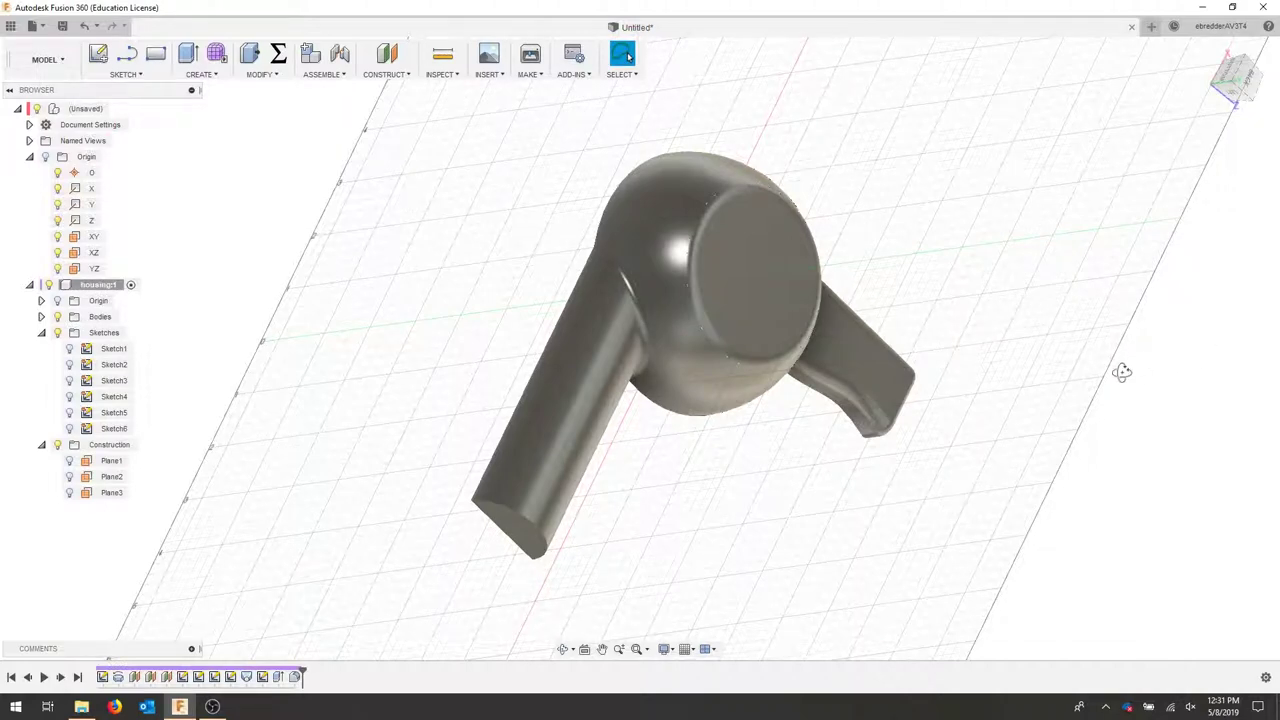
{"action": "middle_click_drag", "start_coordinate": [1120, 371], "coordinate": [1063, 354], "text": "shift"}
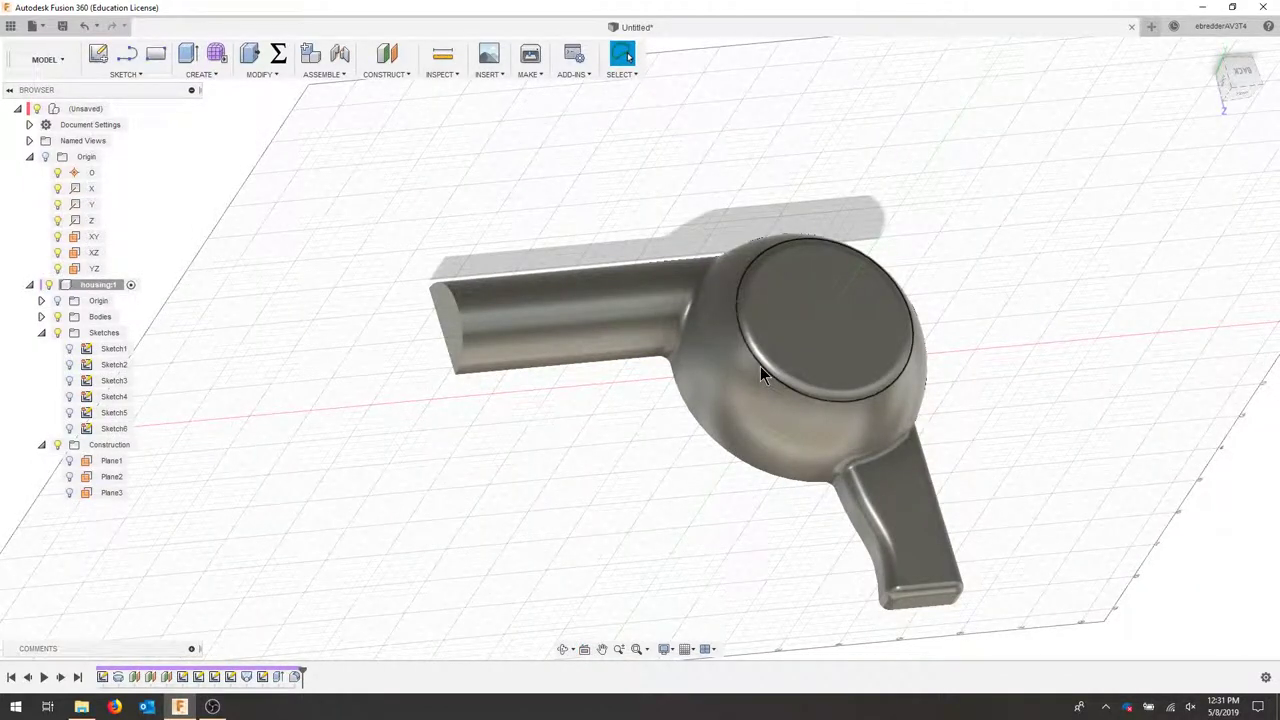
Shell the housing with a 0.125 in inside thickness, removing the nozzle end and flat side faces.
{"action": "left_click", "coordinate": [1207, 52]}
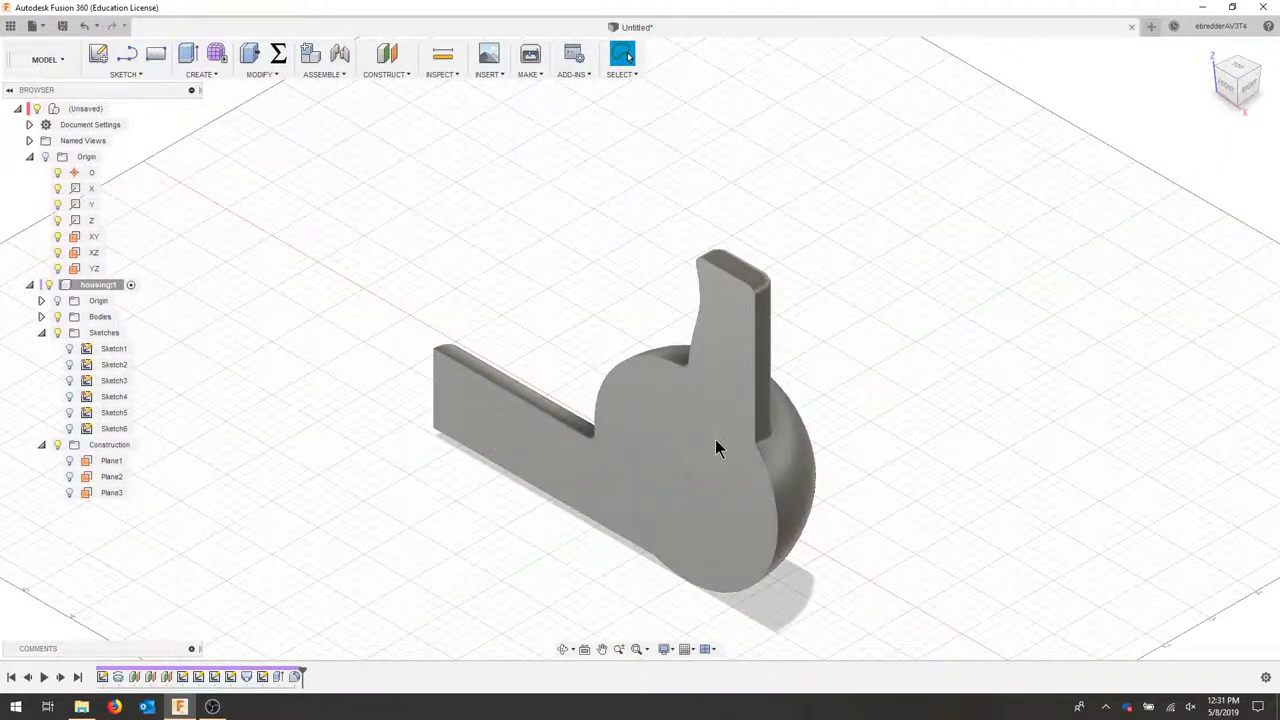
{"action": "left_click", "coordinate": [210, 79]}
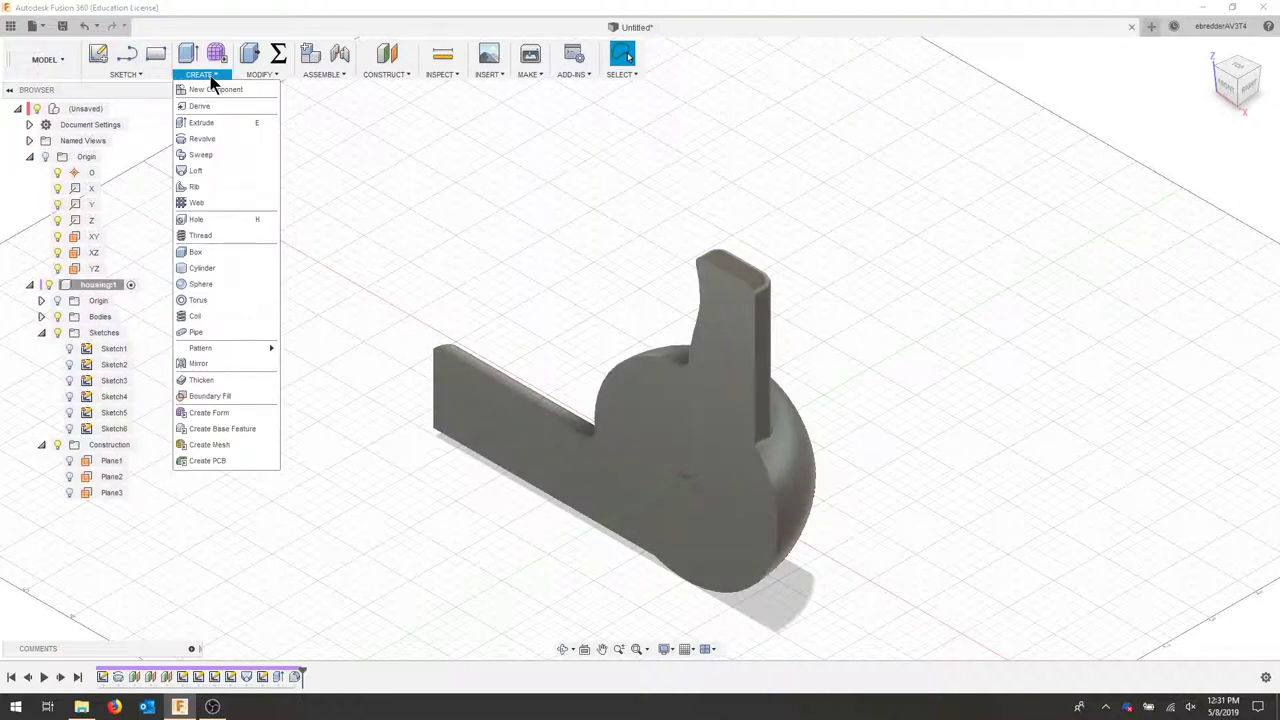
{"action": "left_click", "coordinate": [262, 75]}
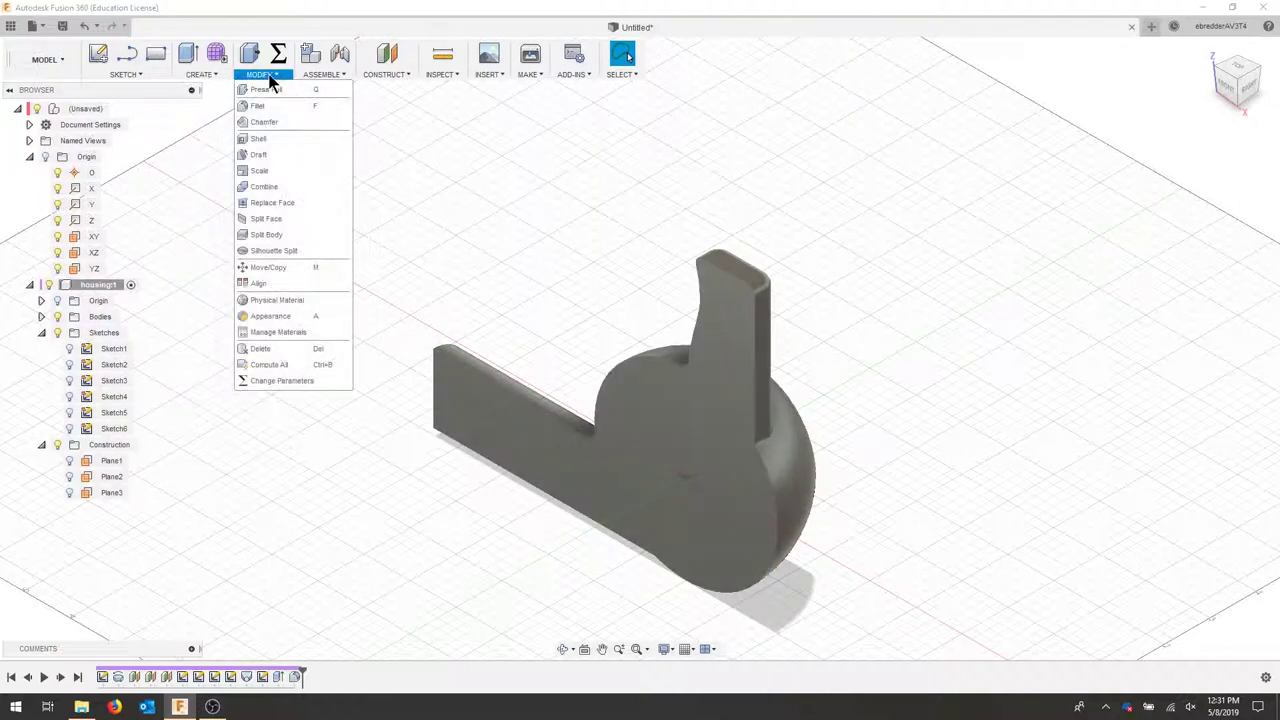
{"action": "left_click", "coordinate": [279, 140]}
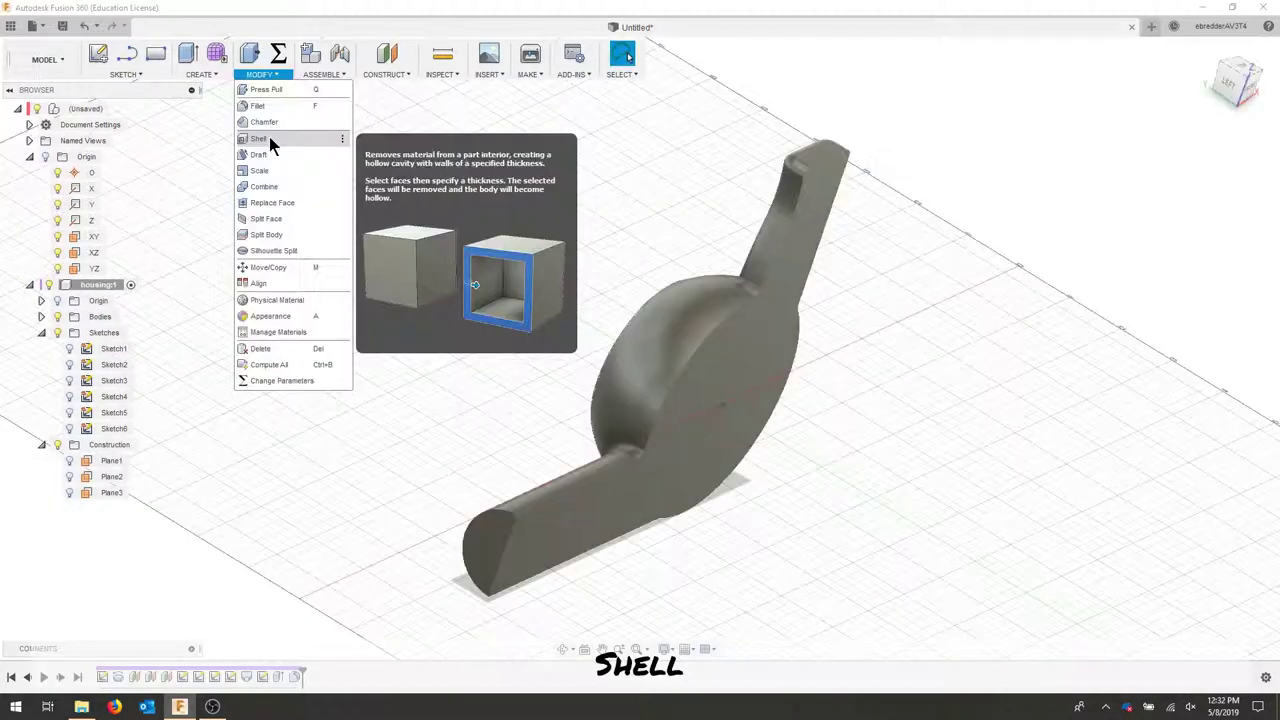
{"action": "left_click", "coordinate": [279, 140]}
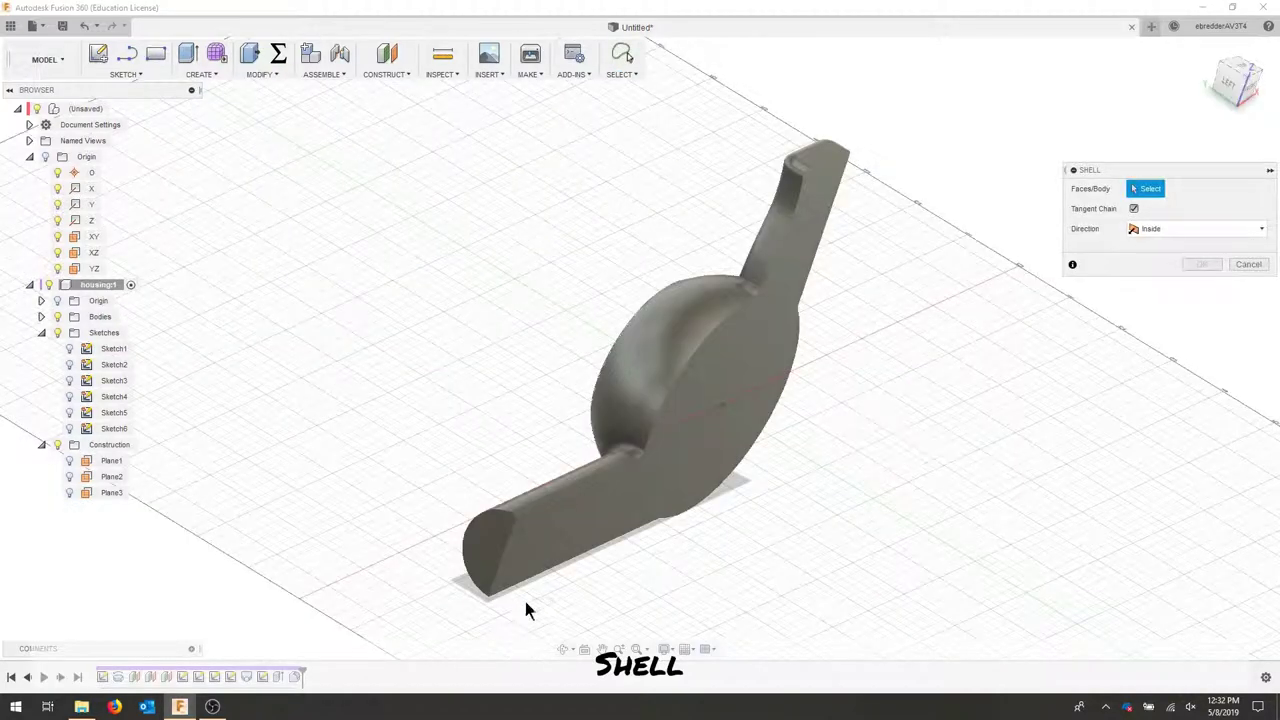
{"action": "left_click", "coordinate": [480, 542]}
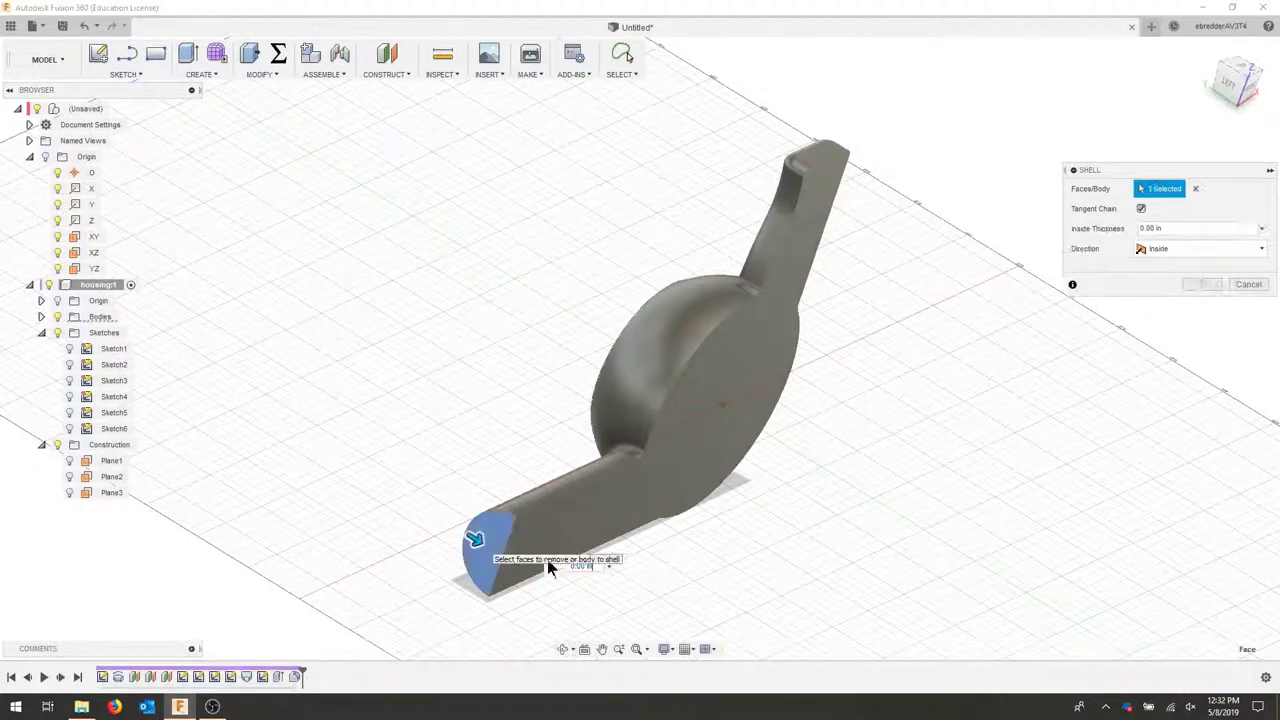
{"action": "left_click", "coordinate": [677, 469]}
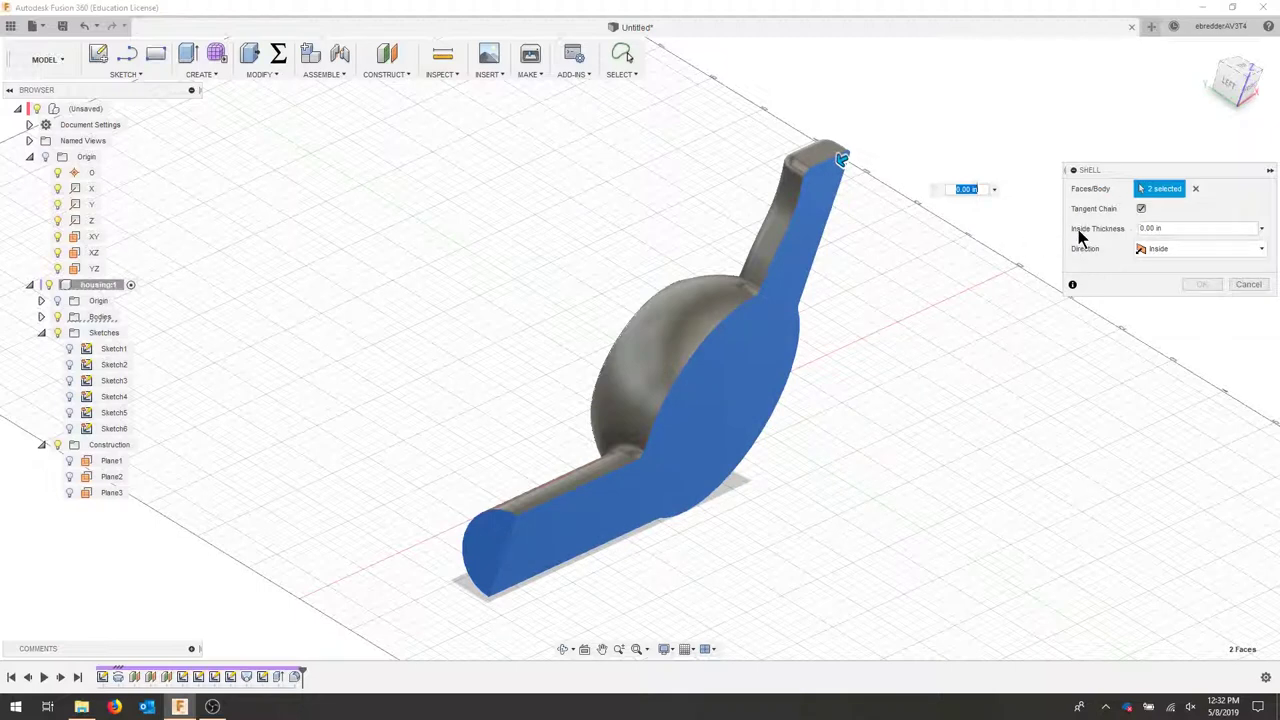
{"action": "left_click", "coordinate": [1150, 228]}
{"action": "type", "text": ".125"}
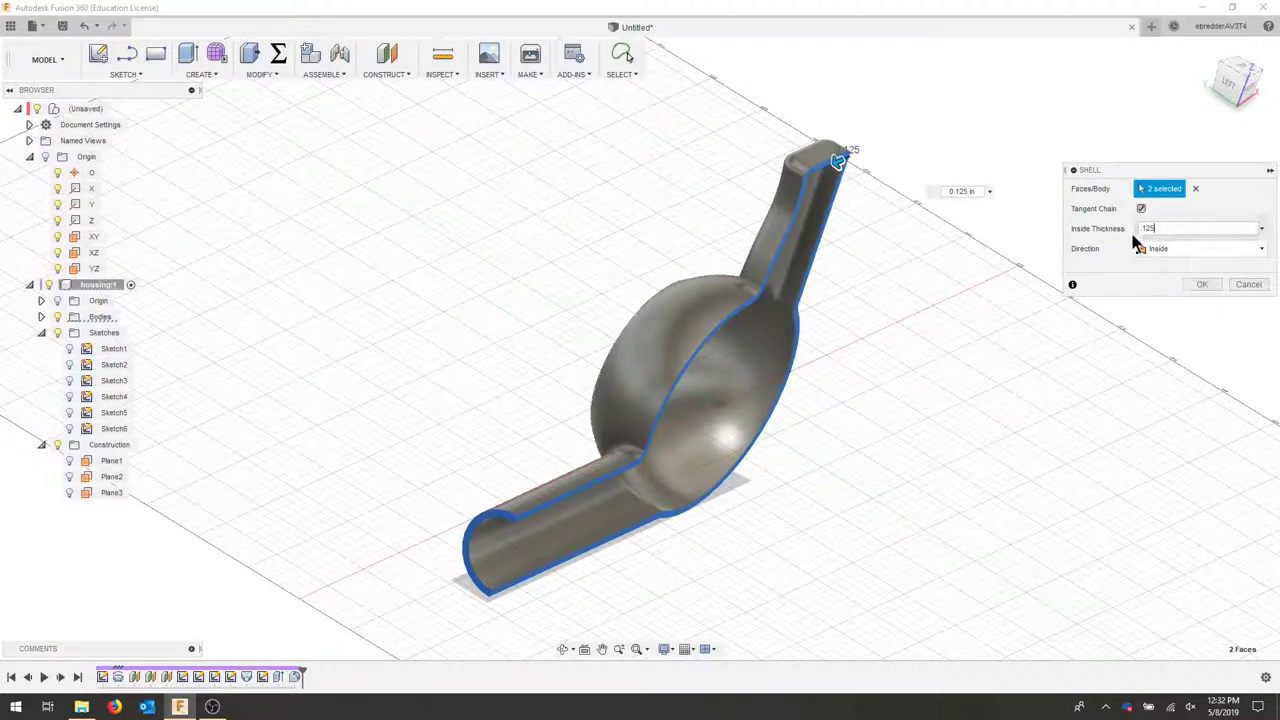
{"action": "left_click", "coordinate": [1200, 287]}
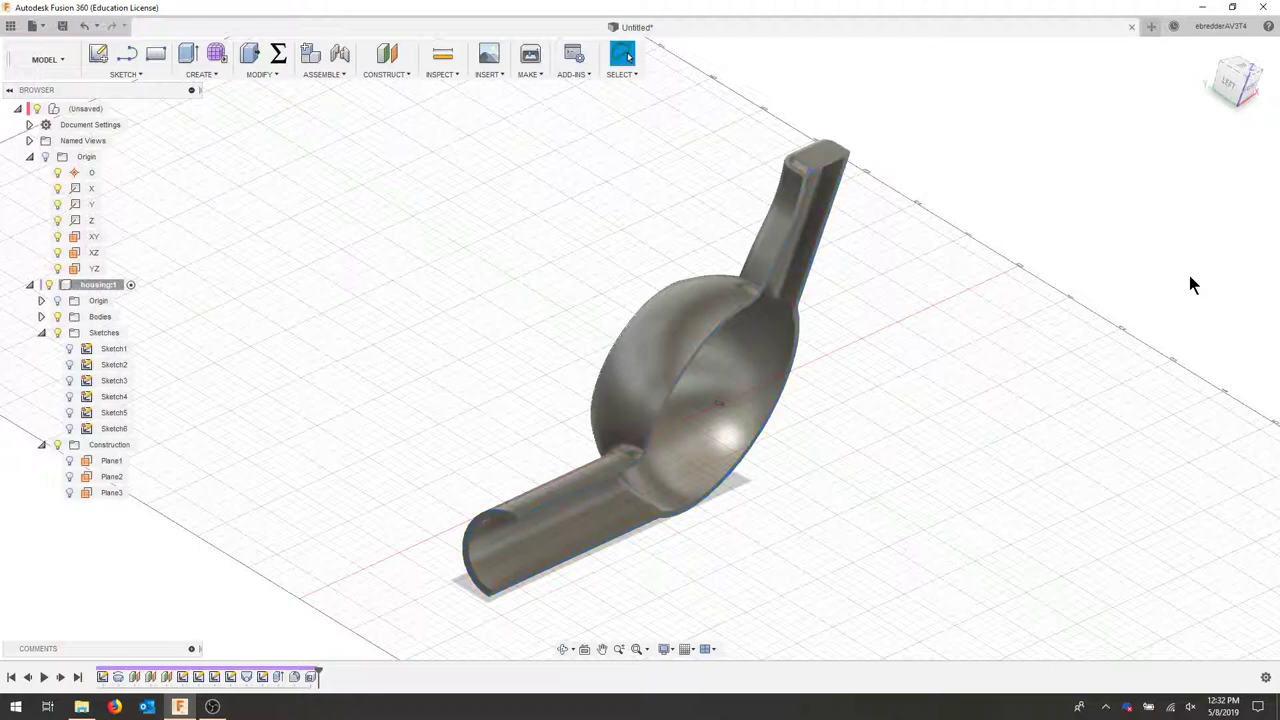
Save the shelled design as ch12ExampleVideo.
{"action": "middle_click_drag", "start_coordinate": [1085, 335], "coordinate": [1088, 444], "text": "shift"}
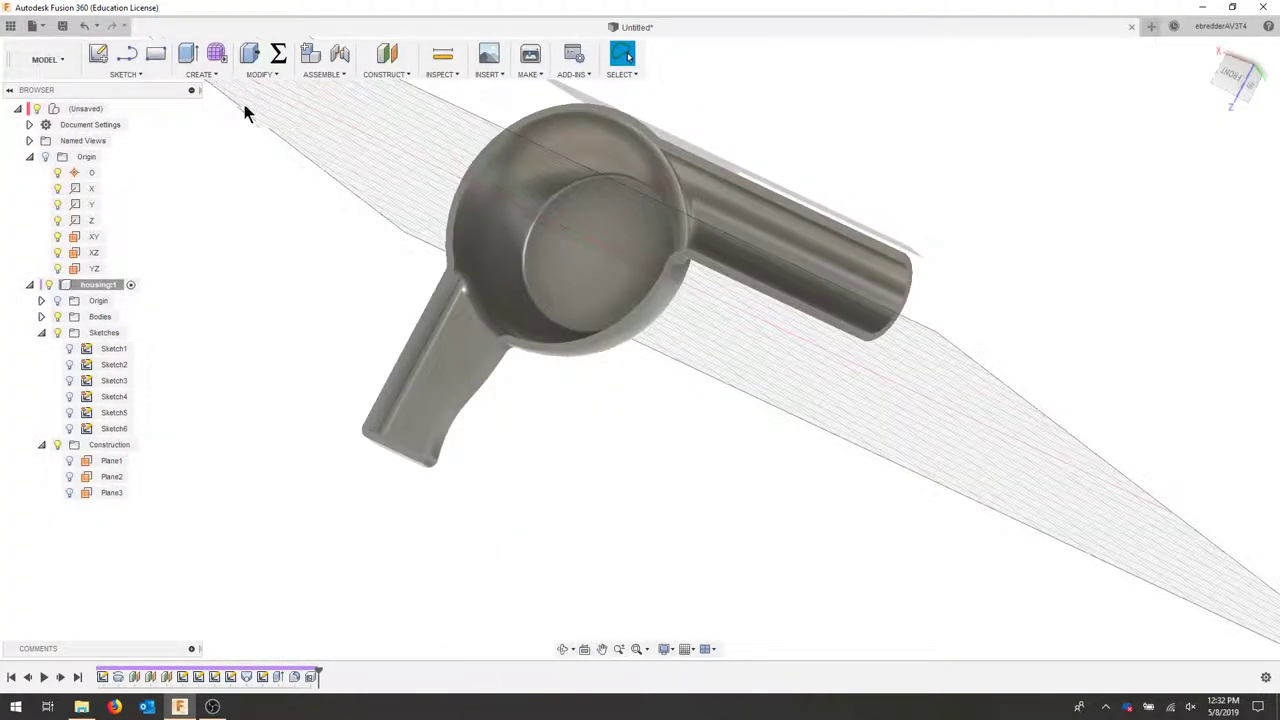
{"action": "left_click", "coordinate": [64, 28]}
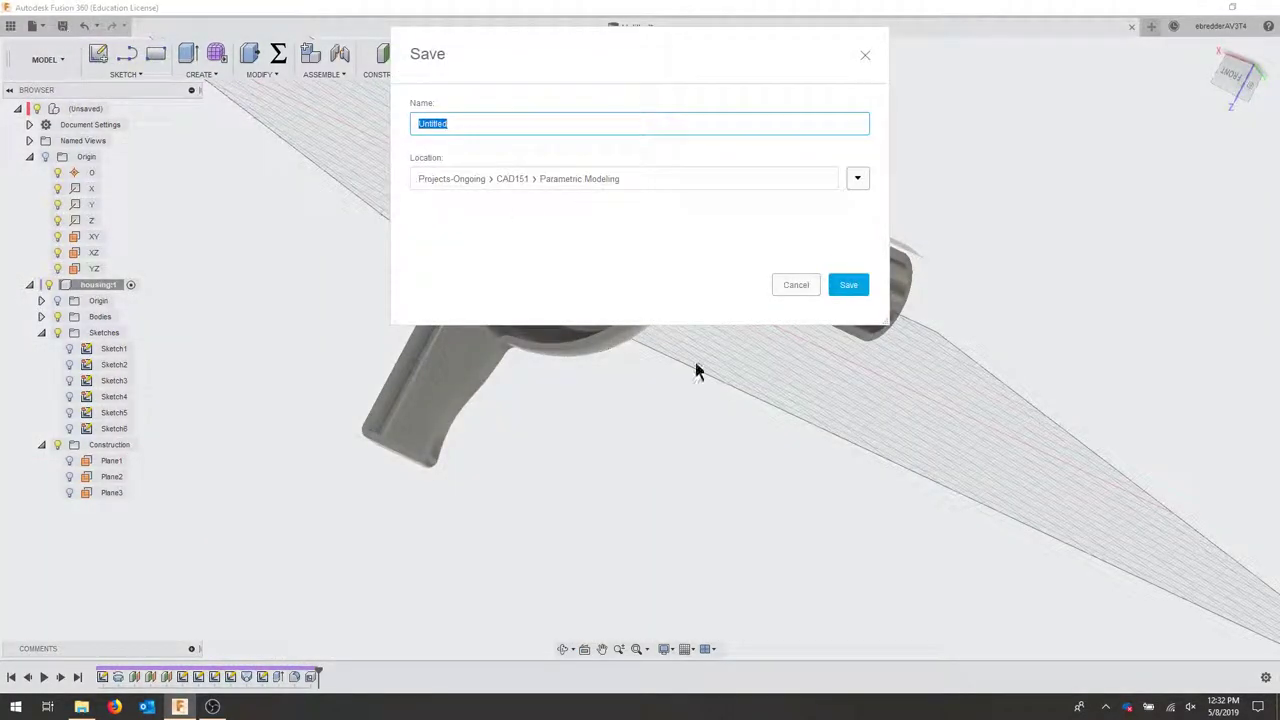
{"action": "type", "text": "ch12ExampleVideo"}
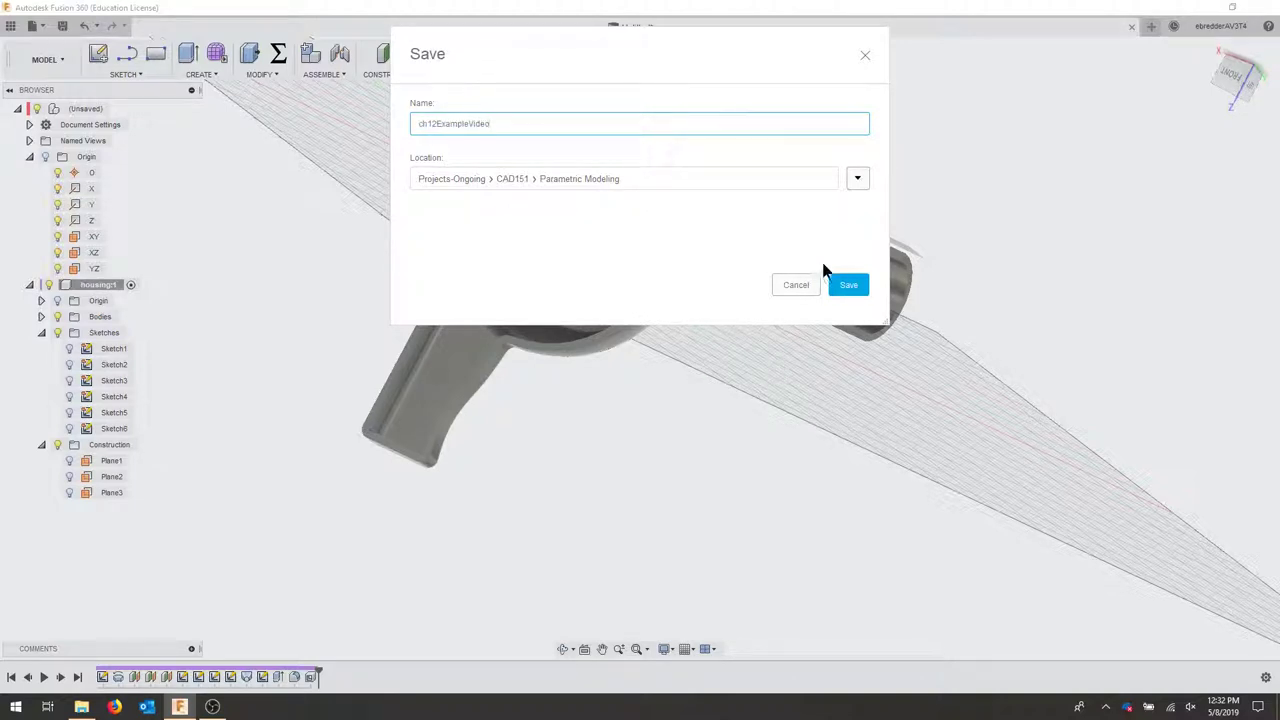
{"action": "left_click", "coordinate": [848, 285]}
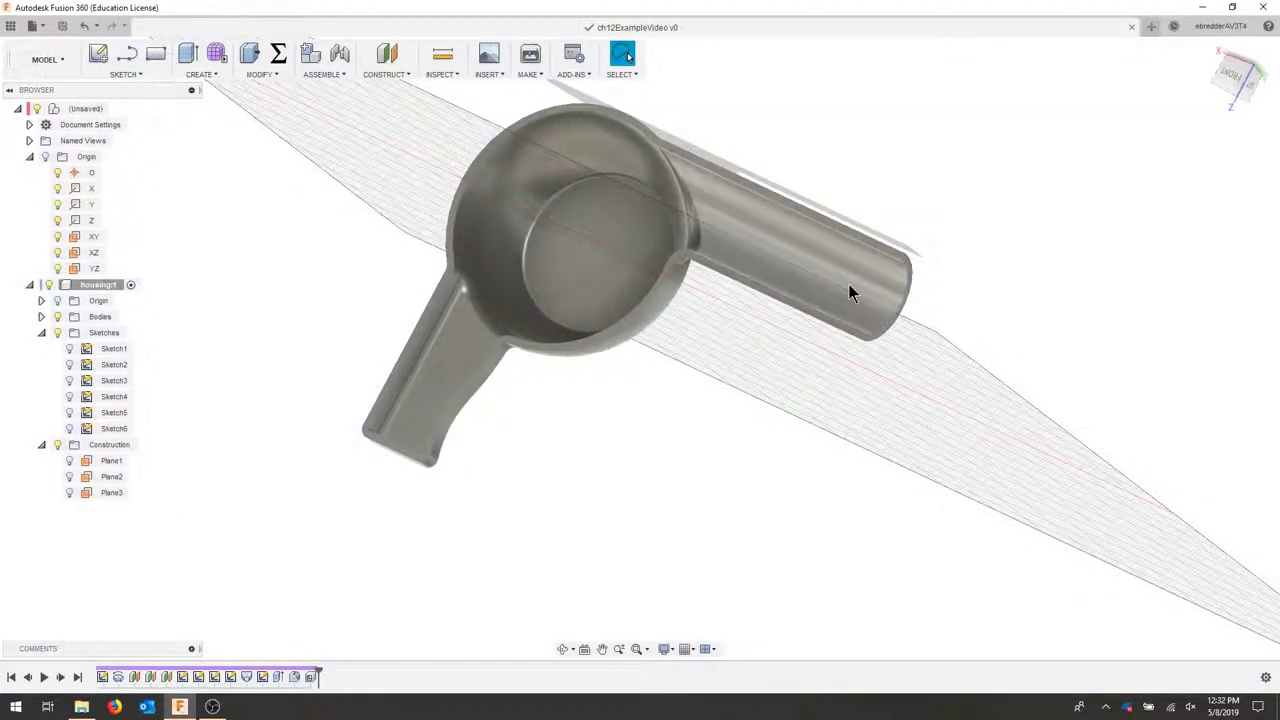